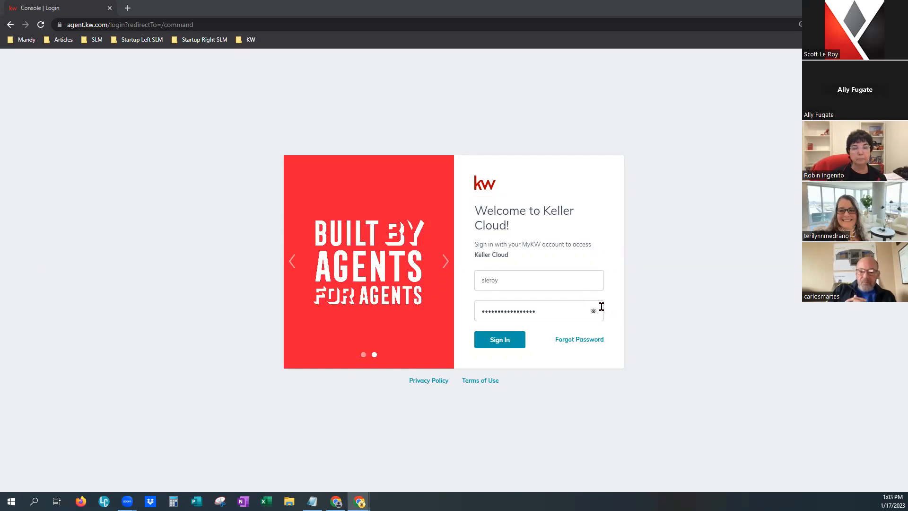
# Sign in to Keller Cloud with the account's username and password to reach the dashboard.
pyautogui.click(502, 349)
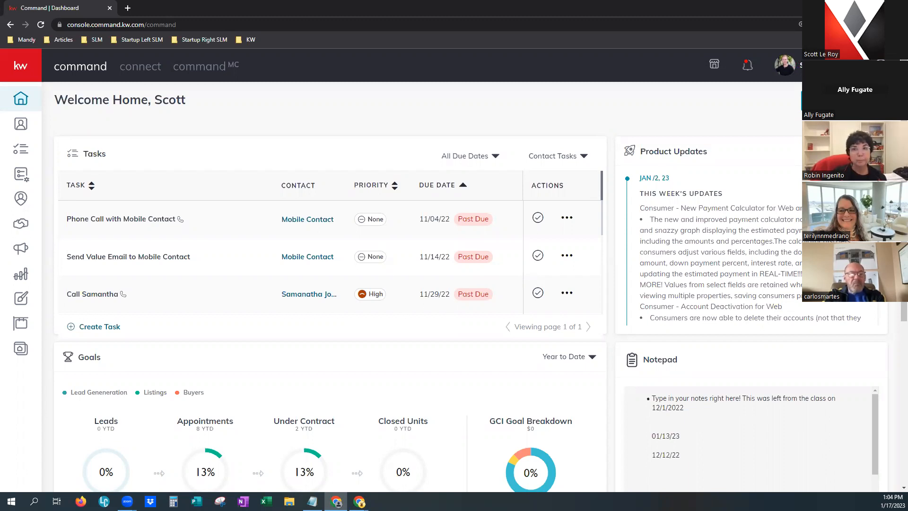
pyautogui.click(785, 65)
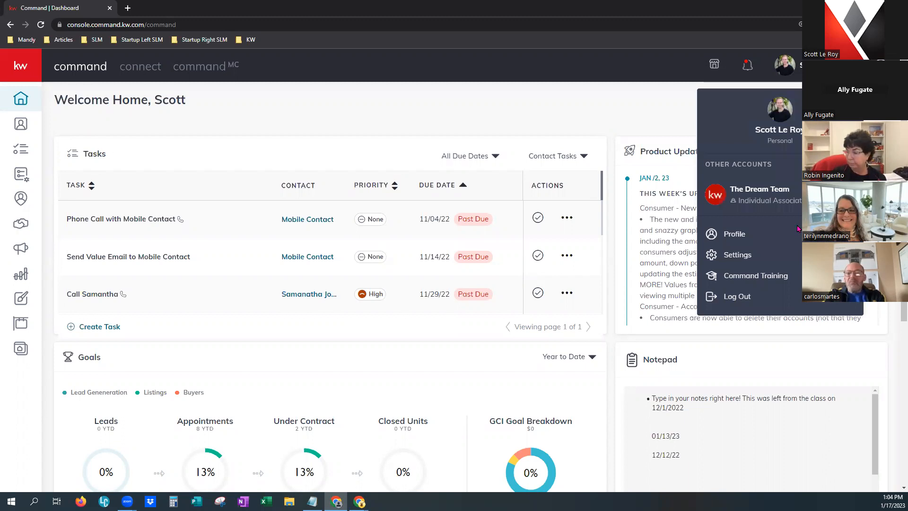
# Open the Marketing Profile page under Settings > Connect Settings.
pyautogui.click(739, 255)
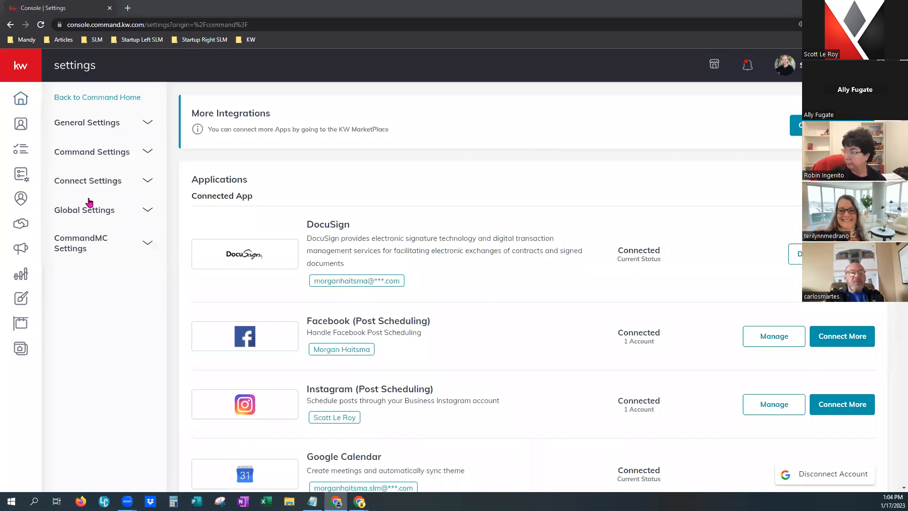
pyautogui.click(96, 185)
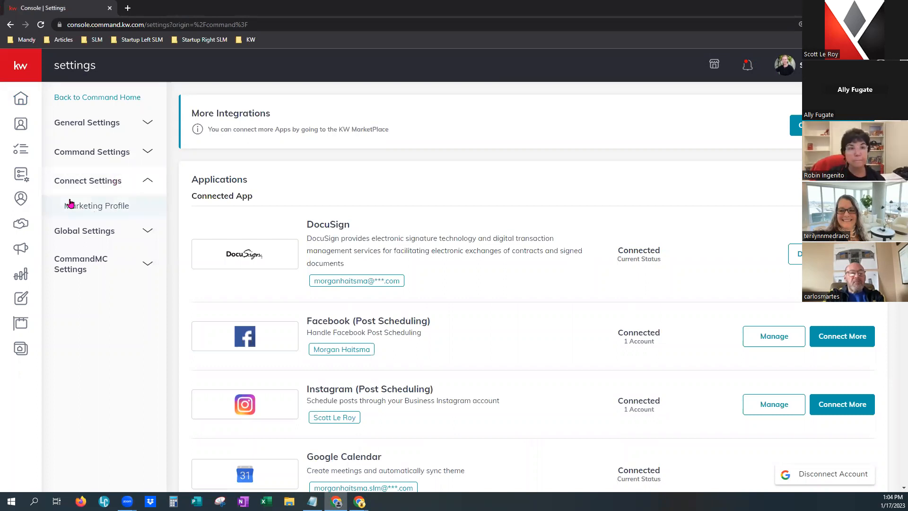
pyautogui.click(92, 204)
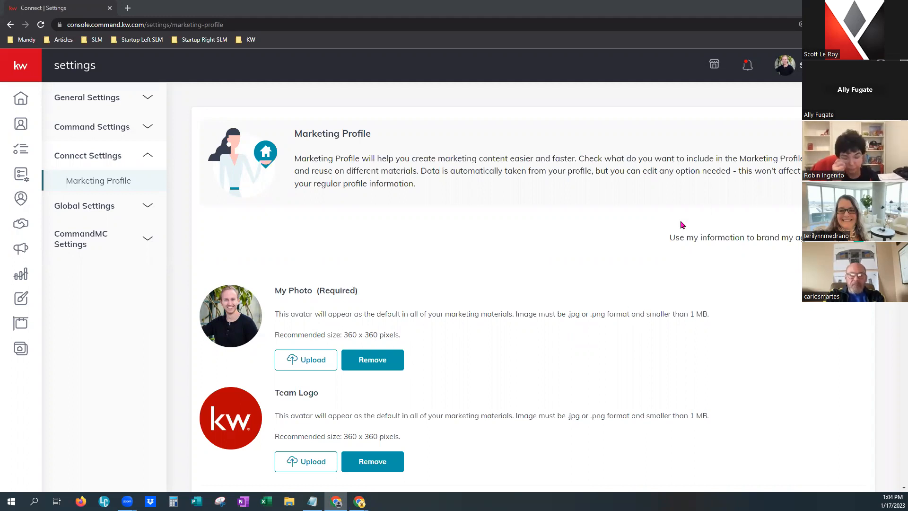
# Review the upper Marketing Profile, highlighting the branding option text, and scroll through the details.
pyautogui.moveTo(669, 237); pyautogui.dragTo(803, 239)
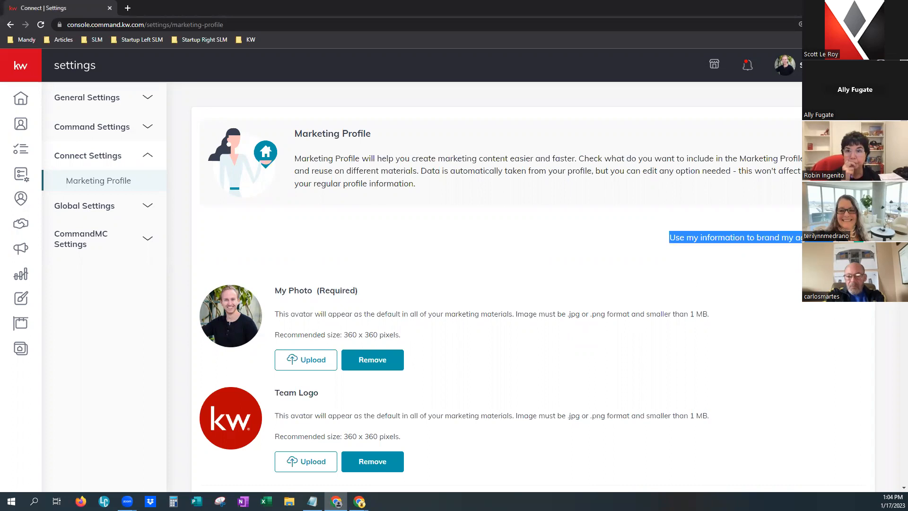
pyautogui.click(769, 279)
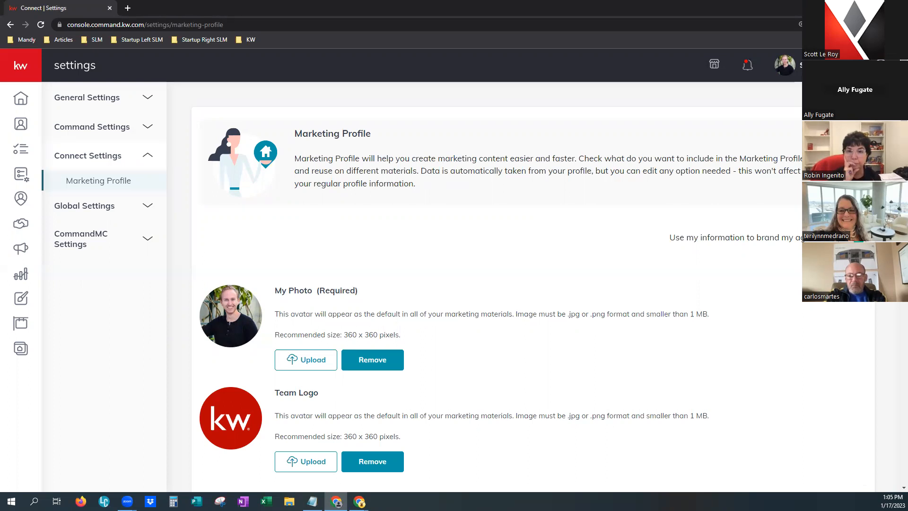
pyautogui.scroll(-1, 574, 361)
pyautogui.scroll(-2, 573, 361)
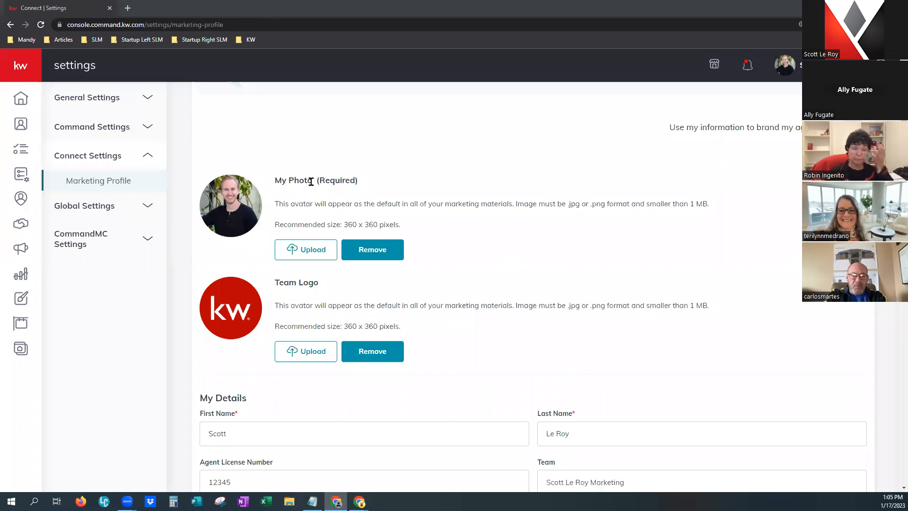
pyautogui.scroll(-2, 612, 350)
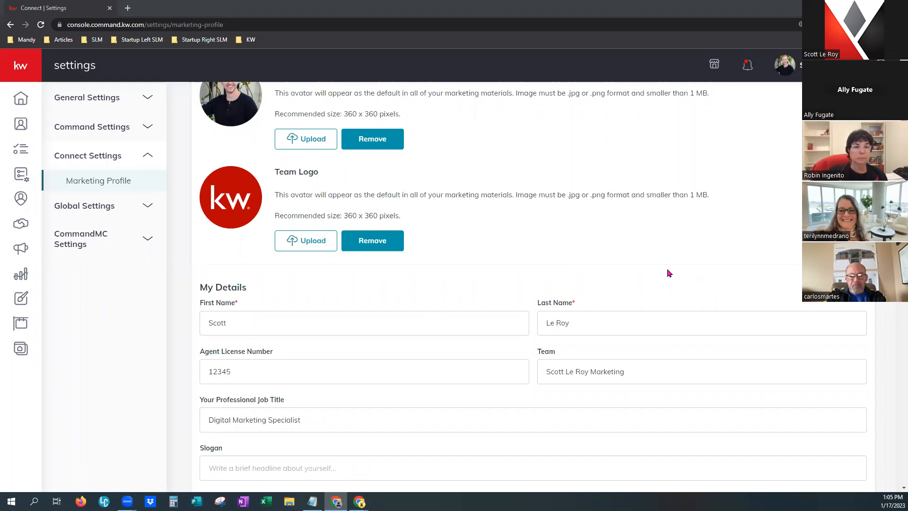
pyautogui.scroll(-5, 668, 270)
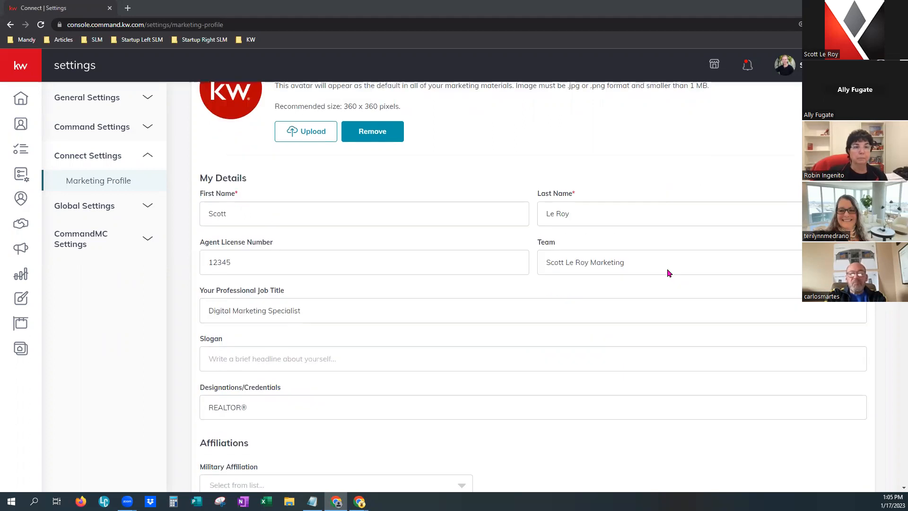
pyautogui.scroll(-2, 667, 270)
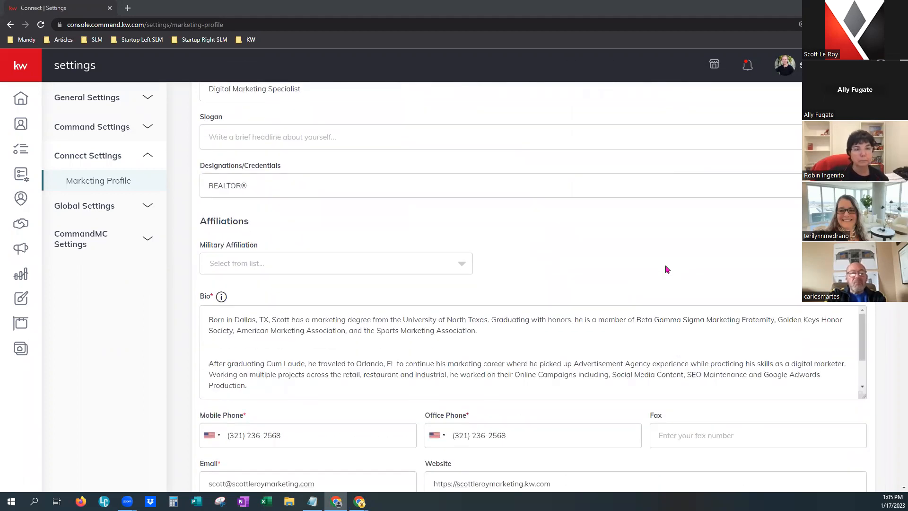
pyautogui.scroll(-2, 573, 351)
# Check brokerage, compliance and social links down to Save, then expand the sidebar labels.
pyautogui.scroll(-4, 534, 387)
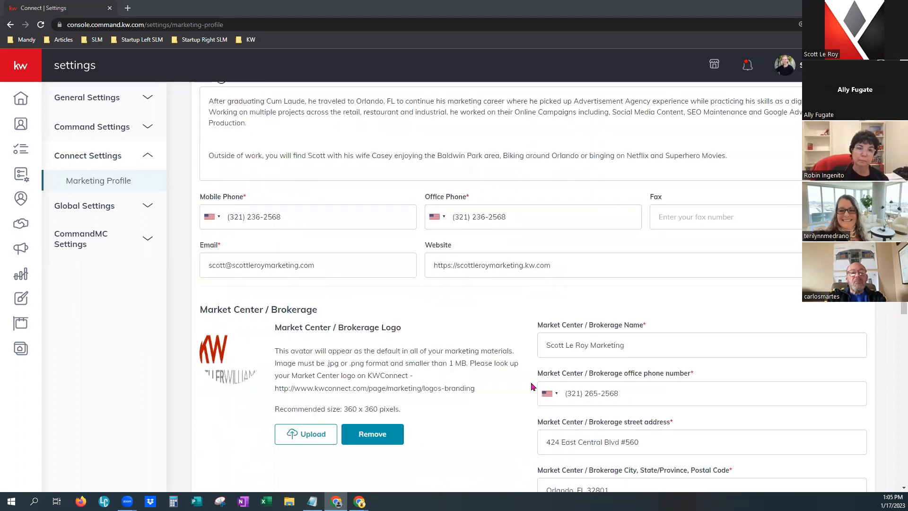
pyautogui.scroll(-2, 502, 340)
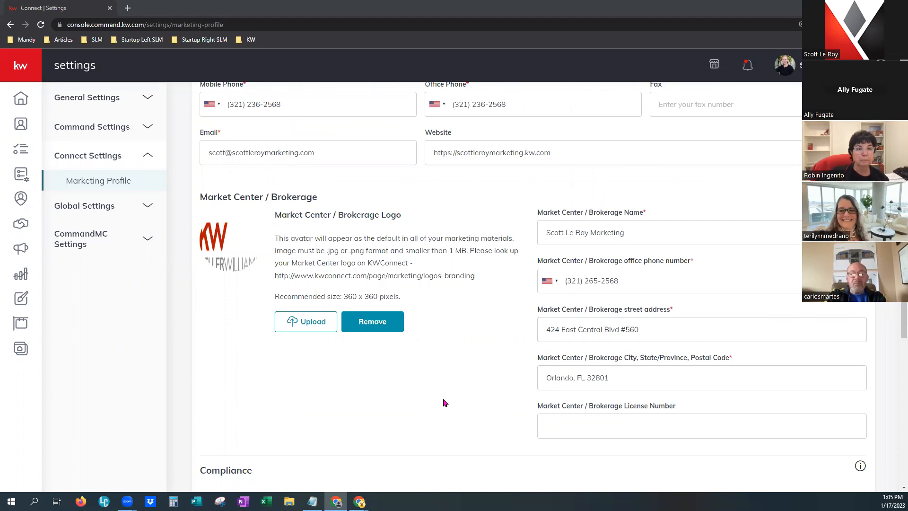
pyautogui.scroll(-2, 444, 402)
pyautogui.scroll(-6, 443, 399)
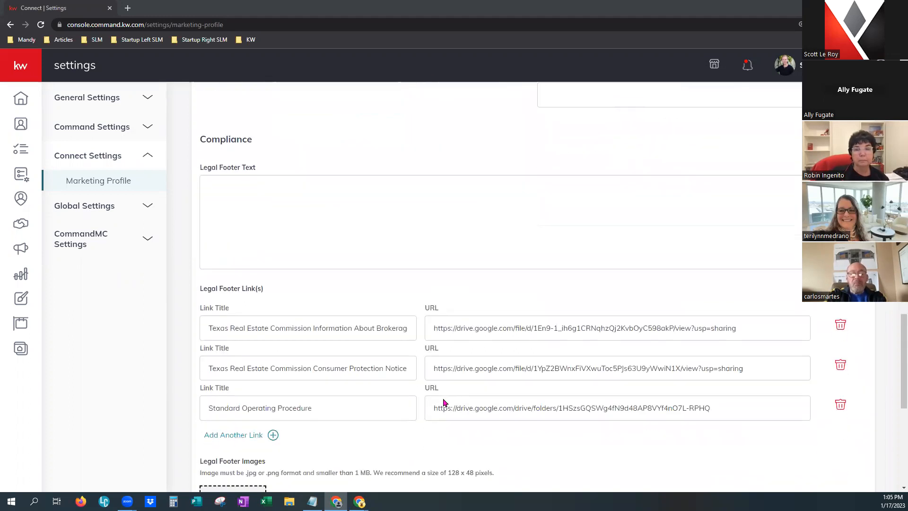
pyautogui.scroll(2, 405, 361)
pyautogui.scroll(-6, 483, 432)
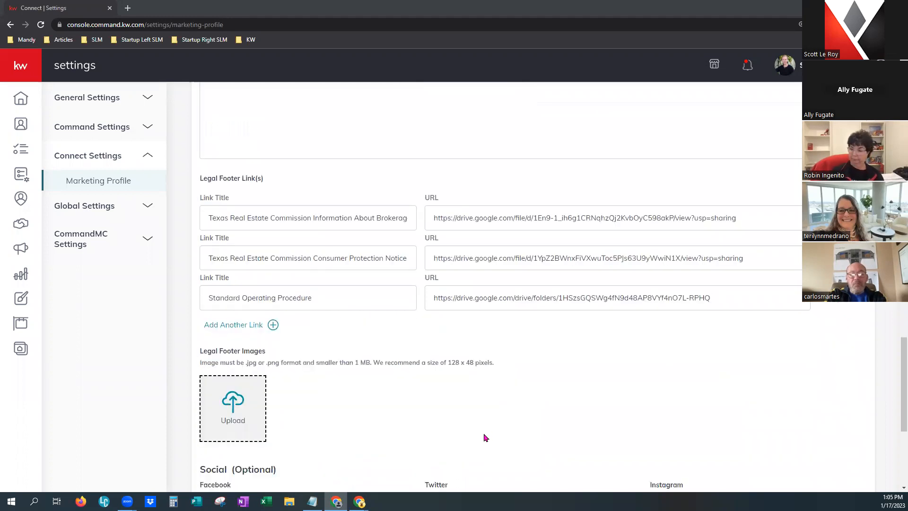
pyautogui.scroll(-1, 483, 432)
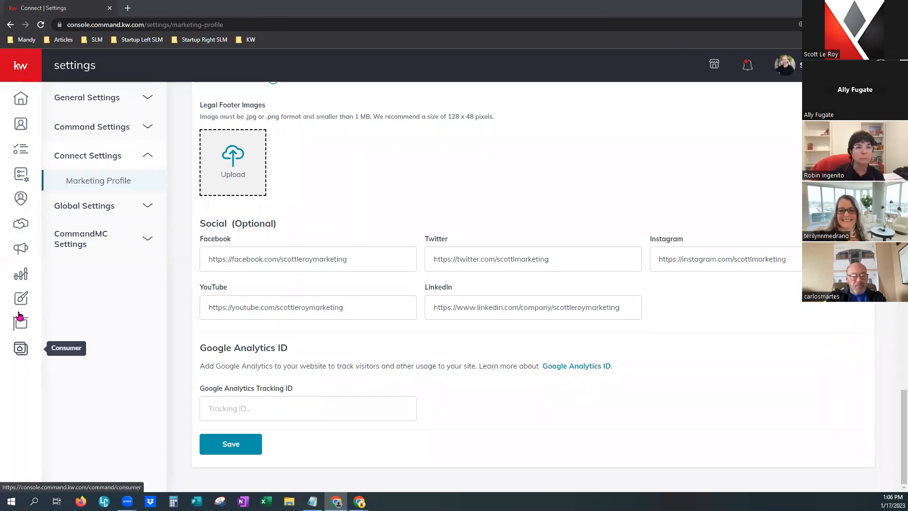
pyautogui.click(21, 67)
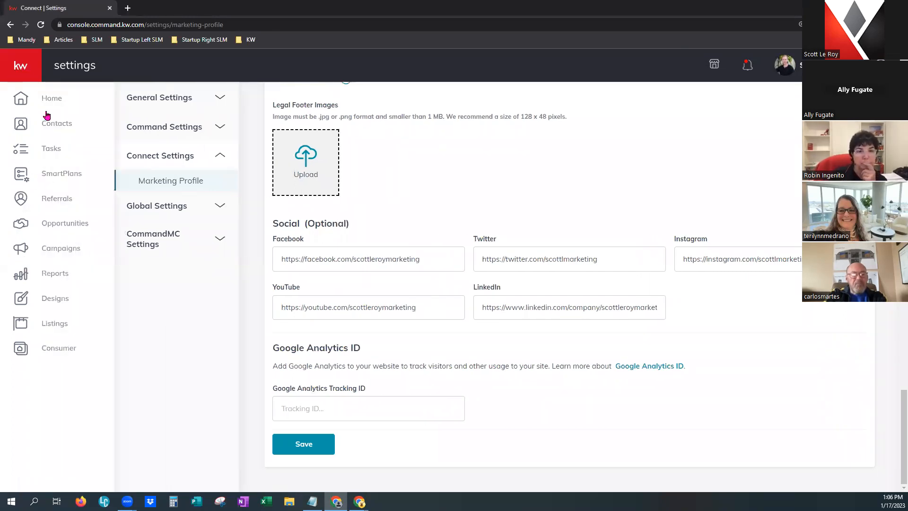
# Open the configured agent website from the Consumer pages list in a new tab.
pyautogui.click(61, 351)
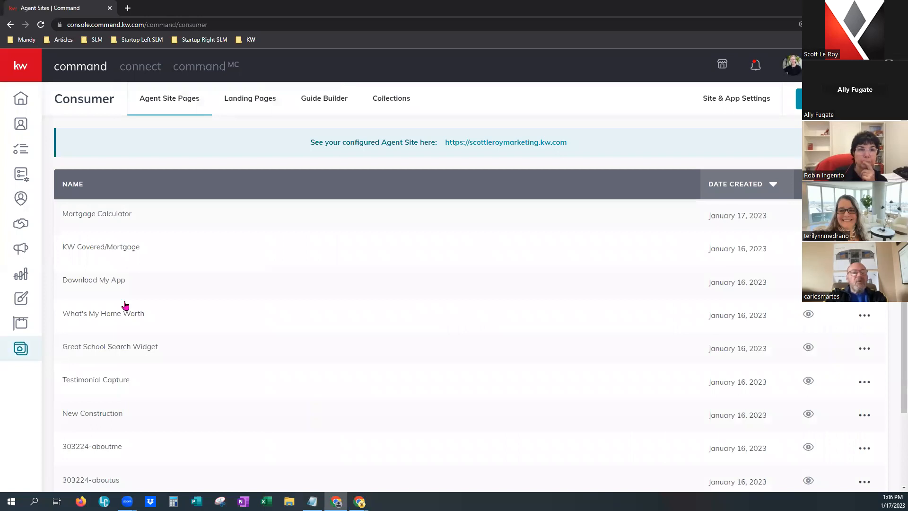
pyautogui.keyDown('ctrl'); pyautogui.click(507, 143); pyautogui.keyUp('ctrl')
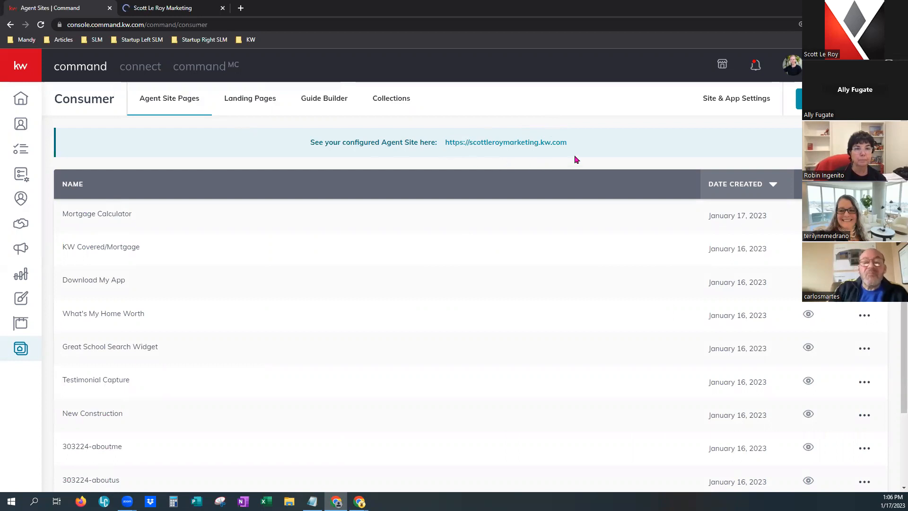
pyautogui.click(184, 10)
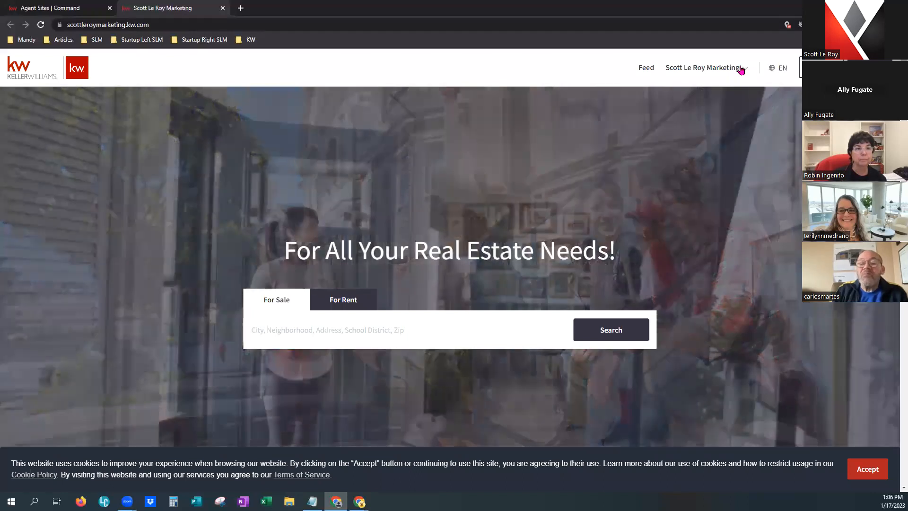
# Check the agent website's page menu, then return to the Agent Sites | Command tab.
pyautogui.click(743, 68)
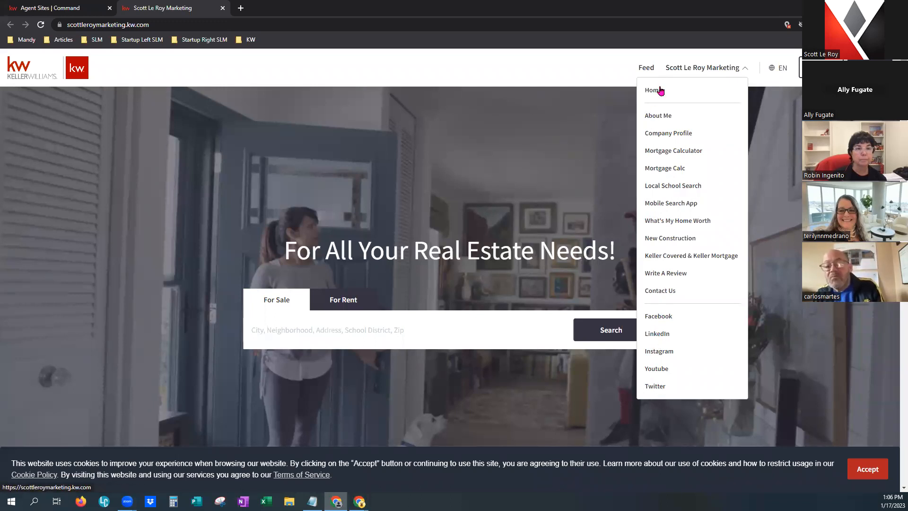
pyautogui.click(43, 10)
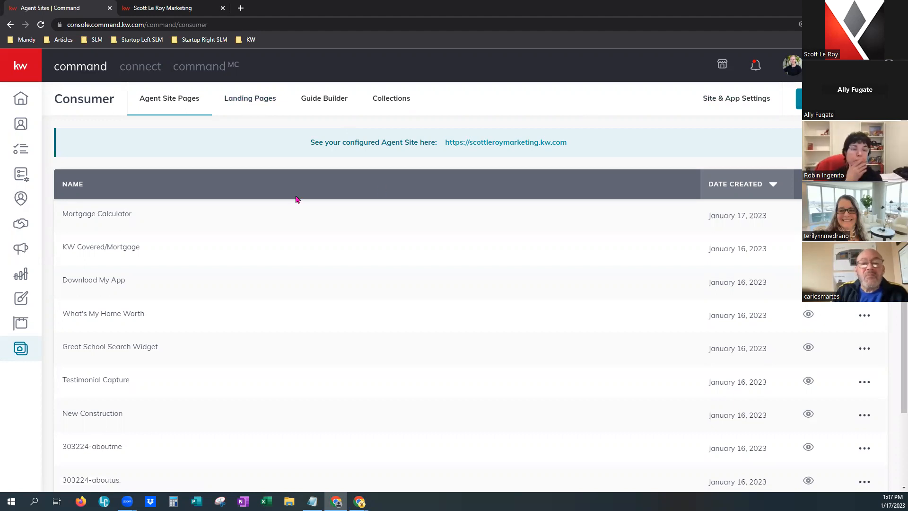
# Go to the Listings section and reload until the empty My Listings view appears.
pyautogui.click(24, 328)
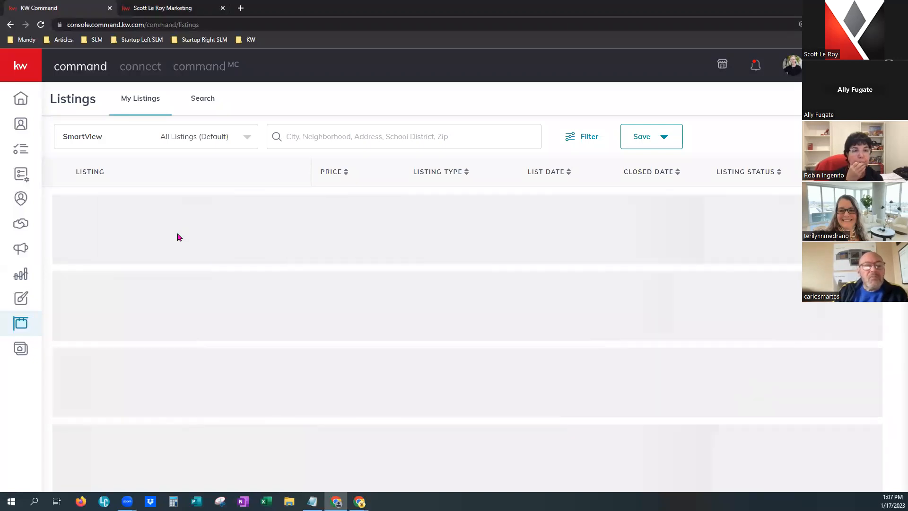
pyautogui.click(41, 25)
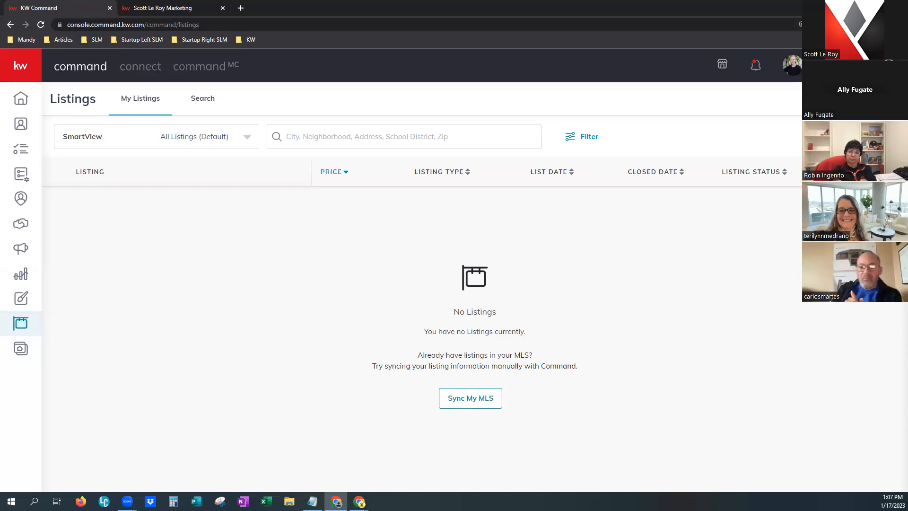
# Start Sync My MLS and look up listings by MLS number 67151.
pyautogui.click(469, 406)
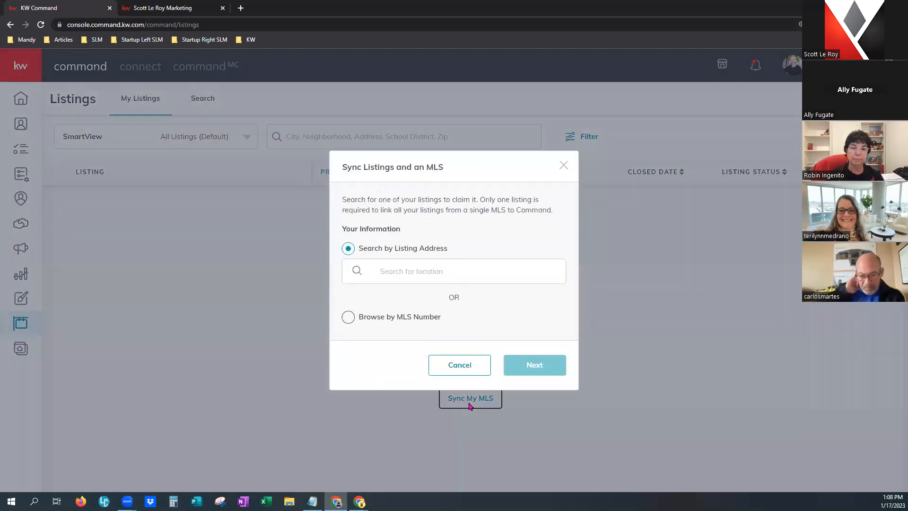
pyautogui.click(349, 317)
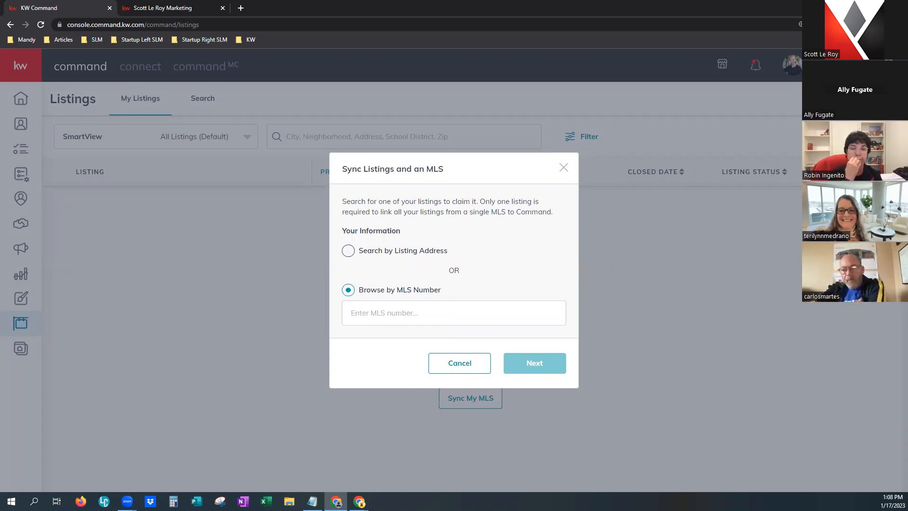
pyautogui.hotkey('alt', 'Tab')
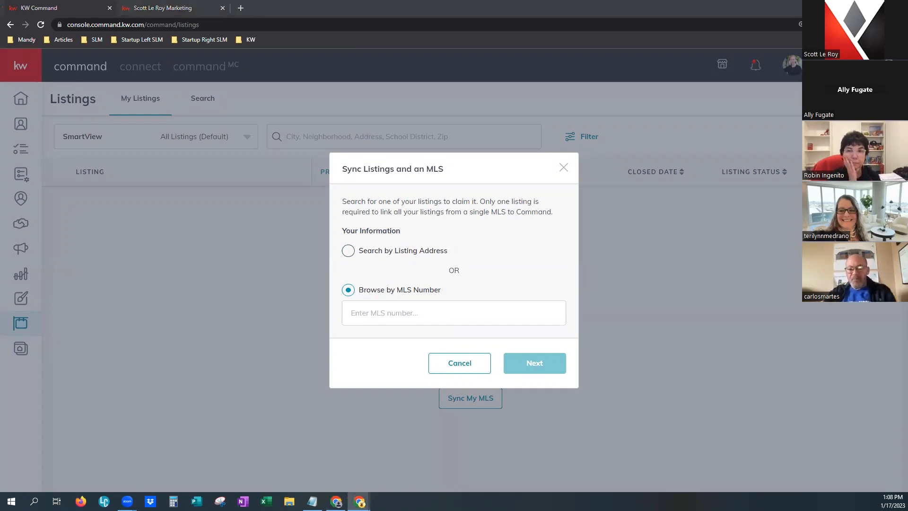
pyautogui.click(419, 305)
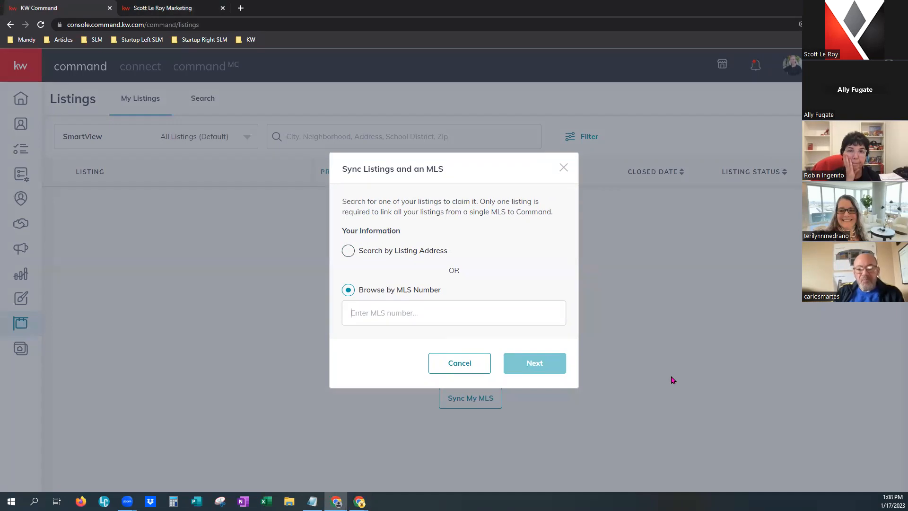
pyautogui.write('67151')
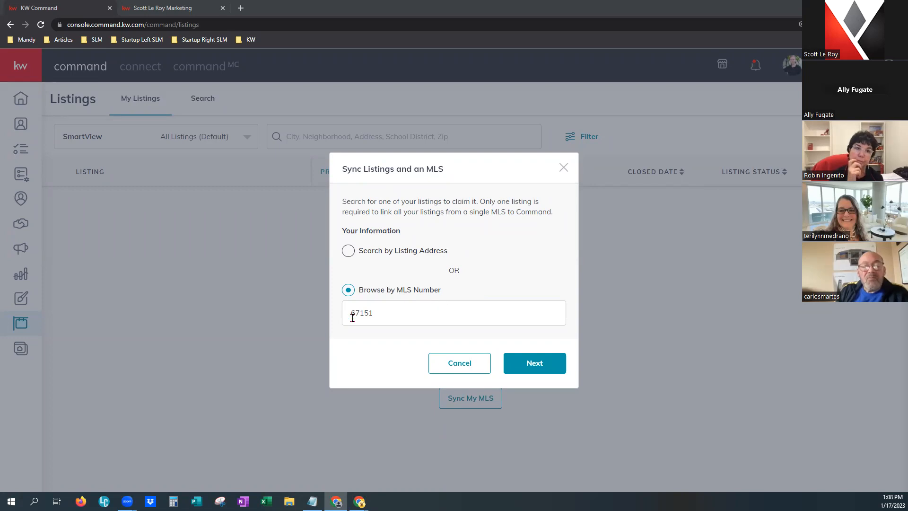
pyautogui.click(541, 364)
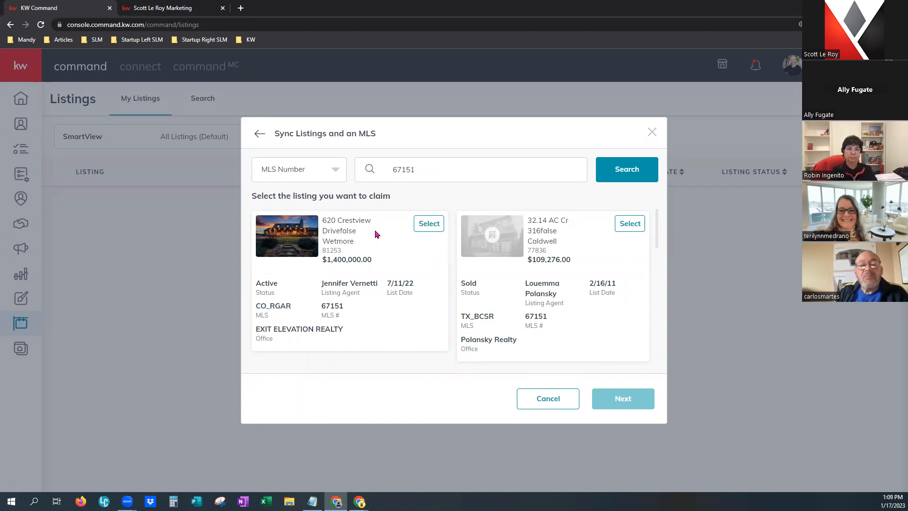
pyautogui.click(433, 227)
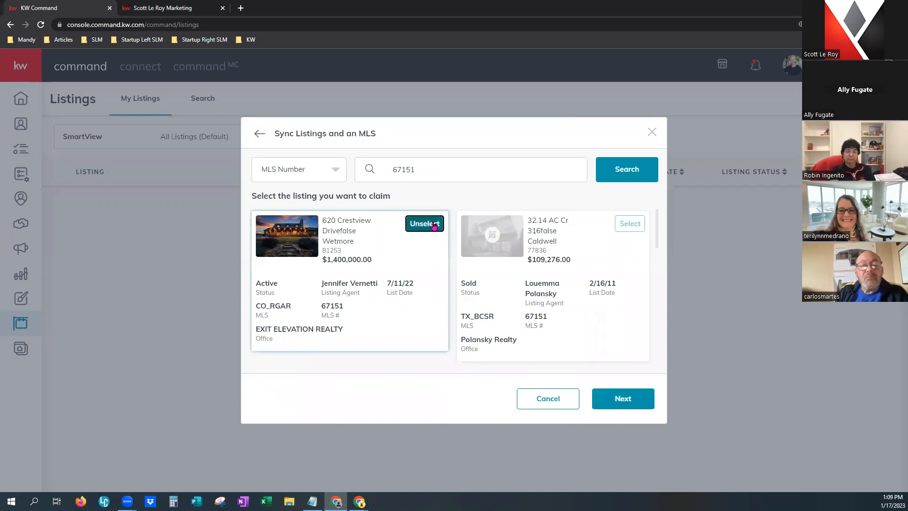
pyautogui.click(617, 396)
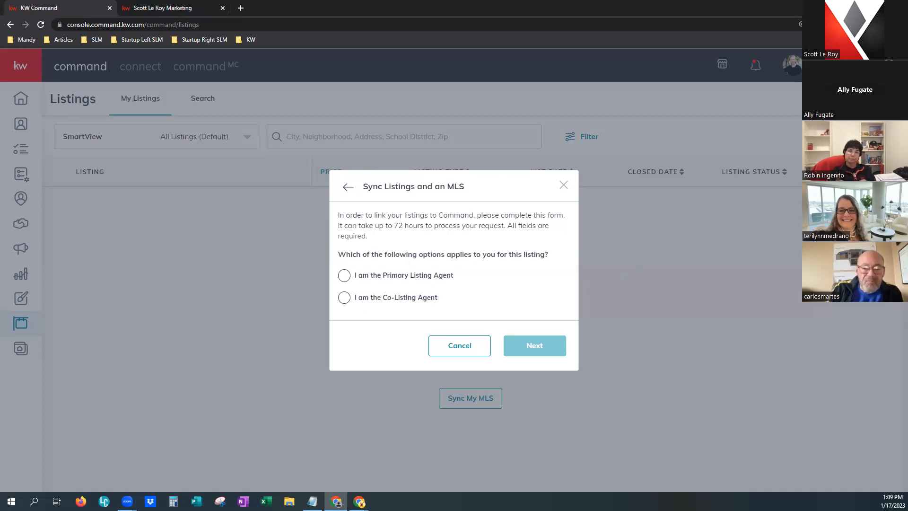
pyautogui.click(564, 187)
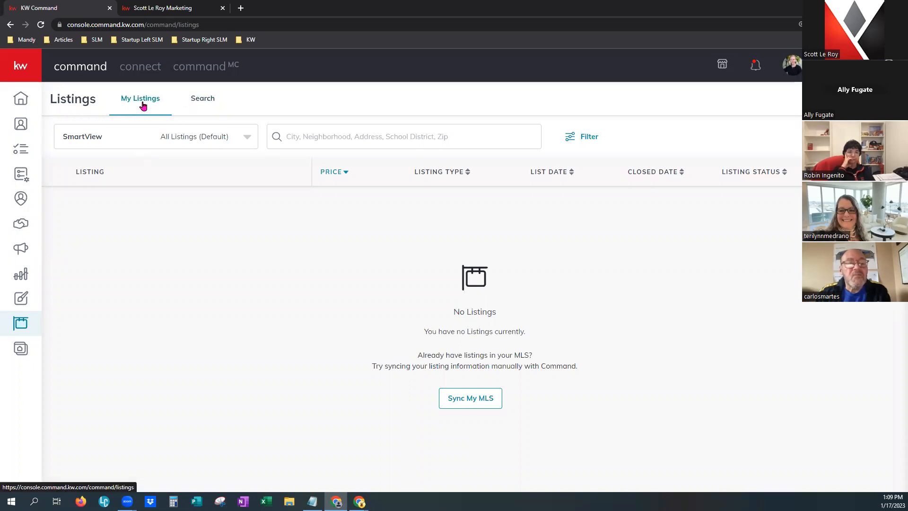
# Switch to the Search tab next to My Listings to browse all listings.
pyautogui.click(202, 100)
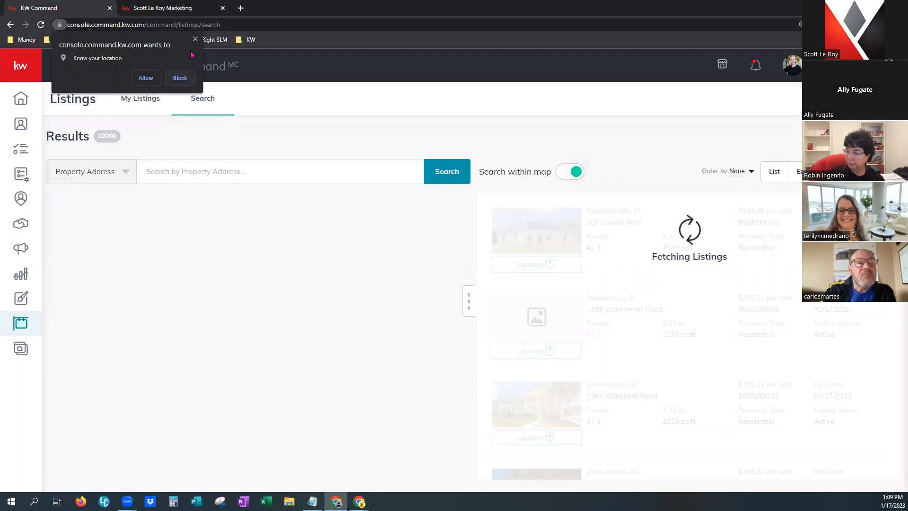
# Block the browser location prompt and open the Property Address search-type dropdown.
pyautogui.click(188, 77)
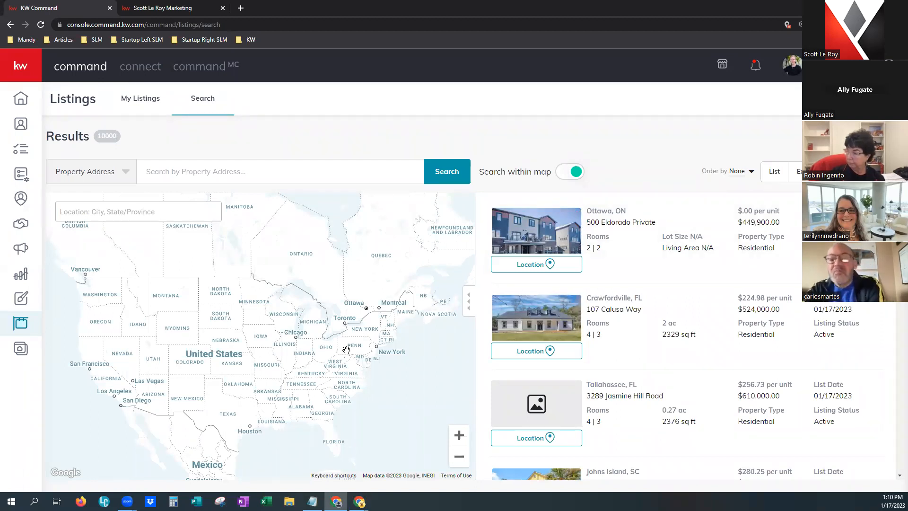
pyautogui.click(122, 173)
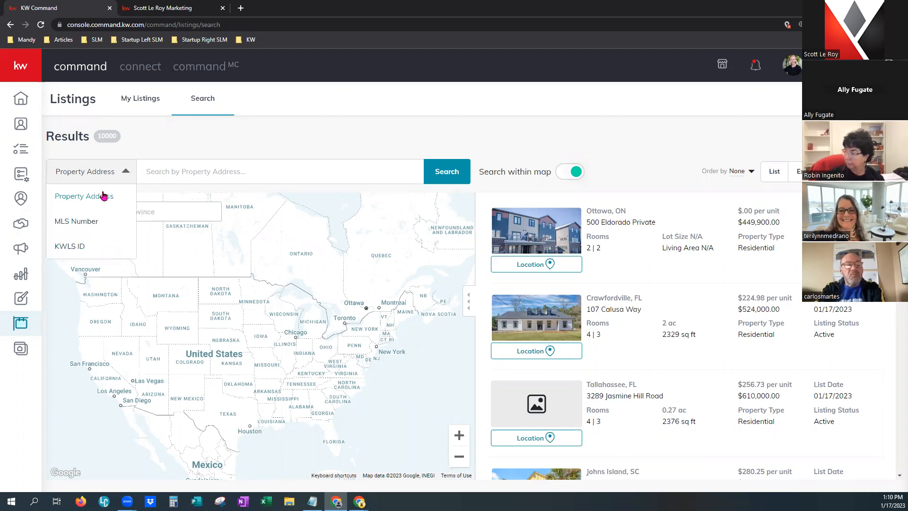
# Search listings by MLS Number for 67151.
pyautogui.click(95, 219)
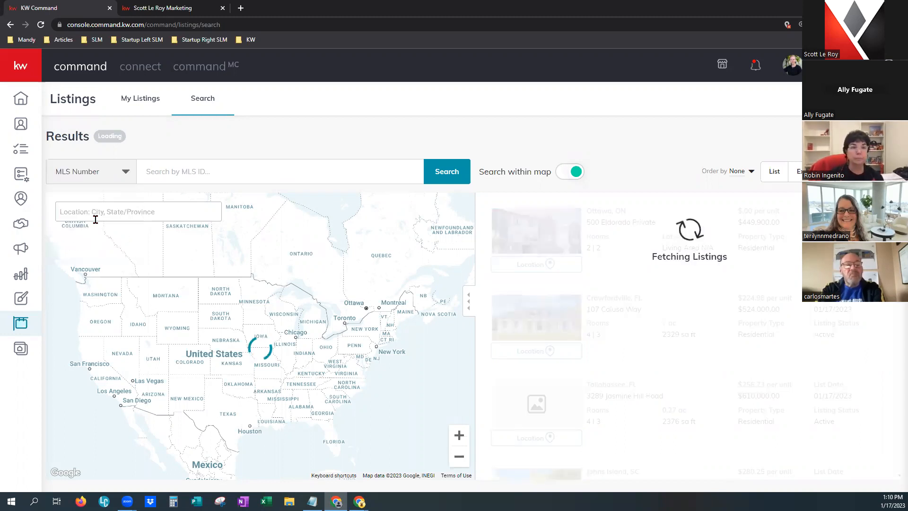
pyautogui.rightClick(173, 171)
pyautogui.click(165, 172)
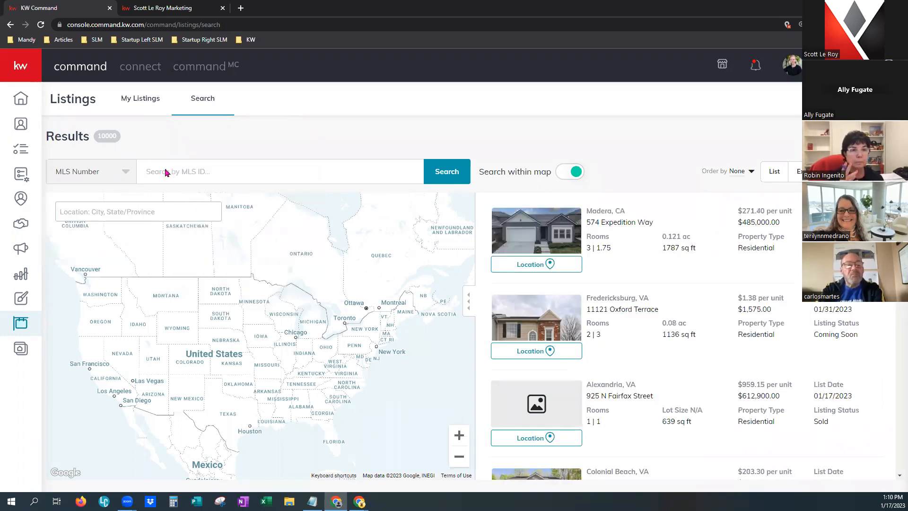
pyautogui.write('67151')
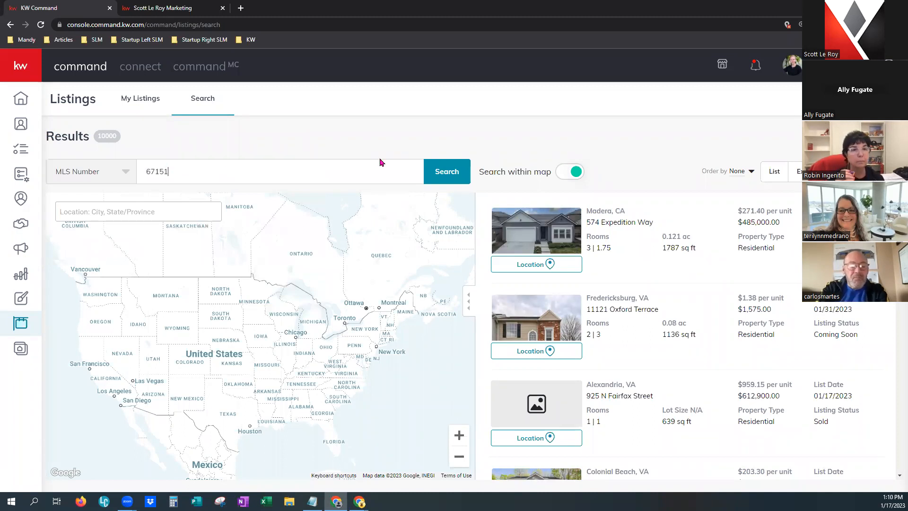
pyautogui.click(440, 172)
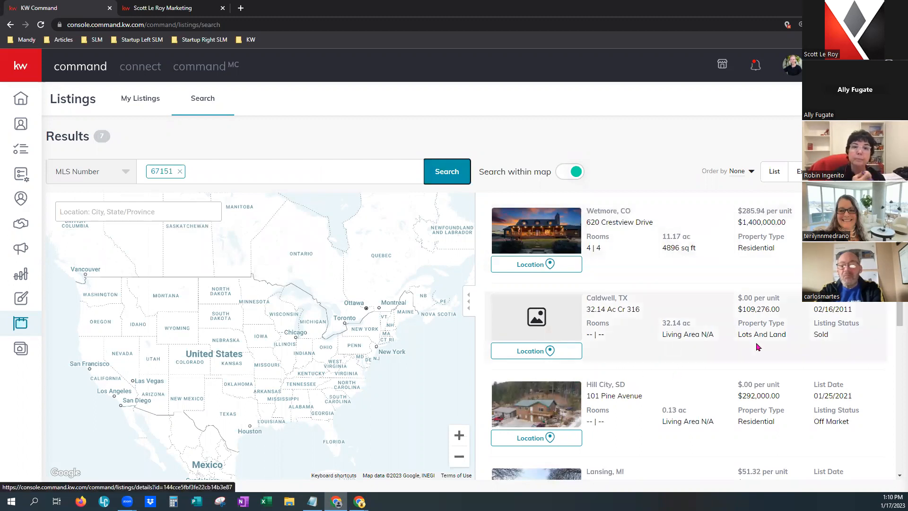
# Zoom and pan the map into Kentucky, where no listings match.
pyautogui.scroll(-2, 738, 376)
pyautogui.scroll(2, 732, 381)
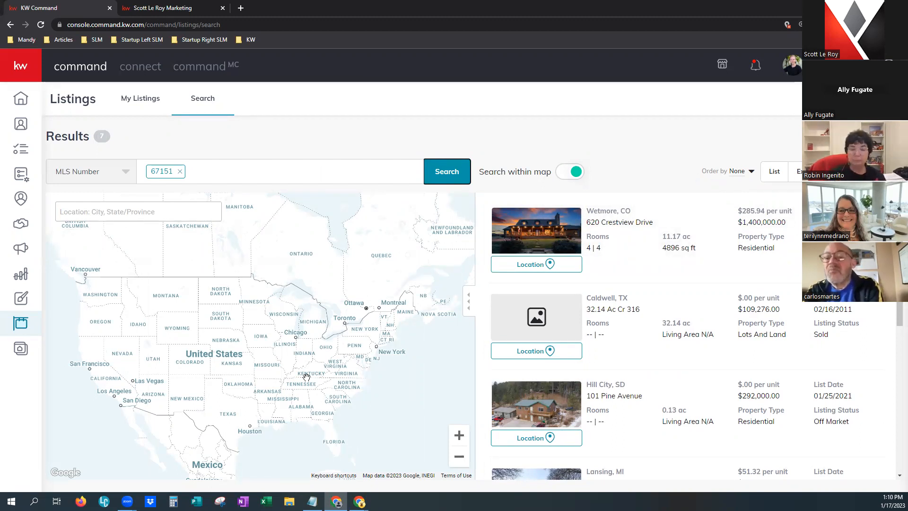
pyautogui.scroll(5, 306, 377)
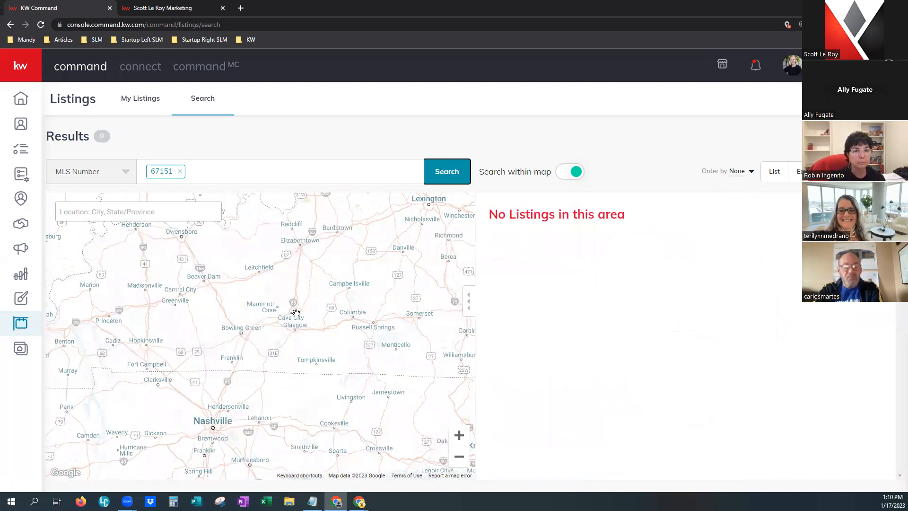
pyautogui.scroll(4, 296, 314)
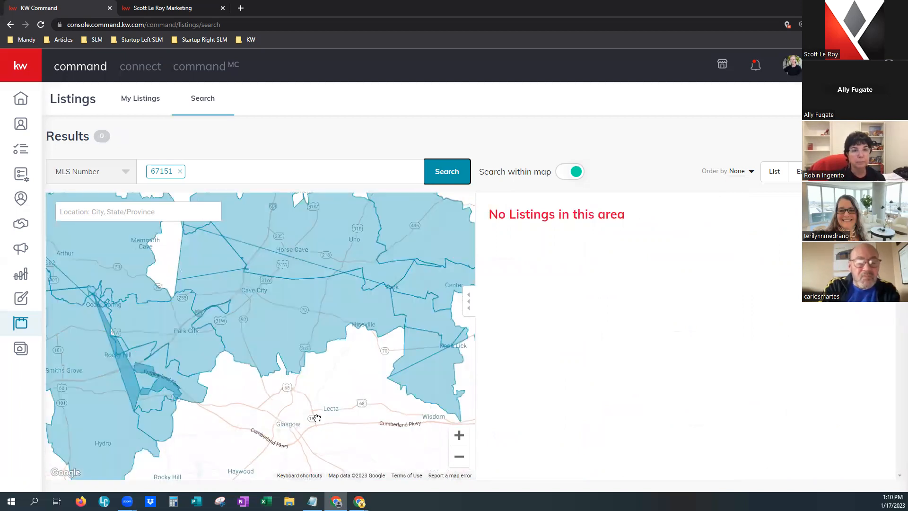
pyautogui.moveTo(316, 418); pyautogui.dragTo(303, 251)
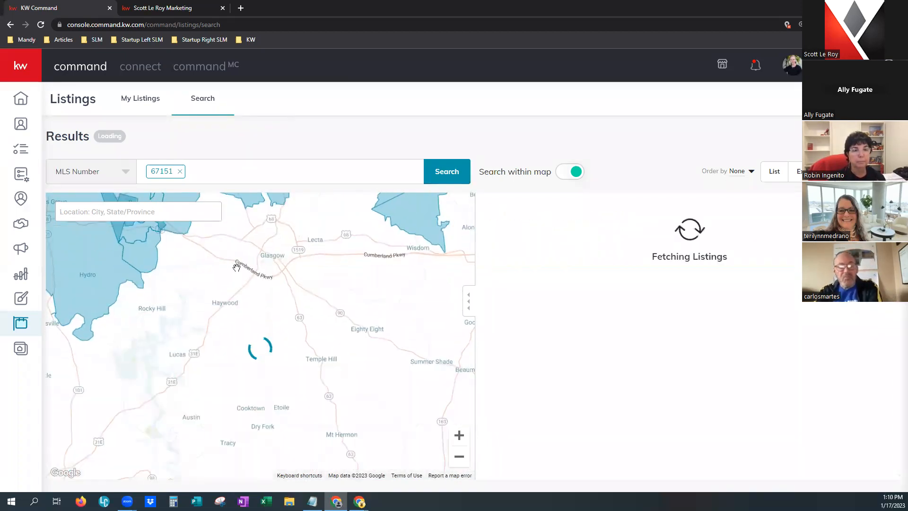
pyautogui.scroll(-1, 349, 439)
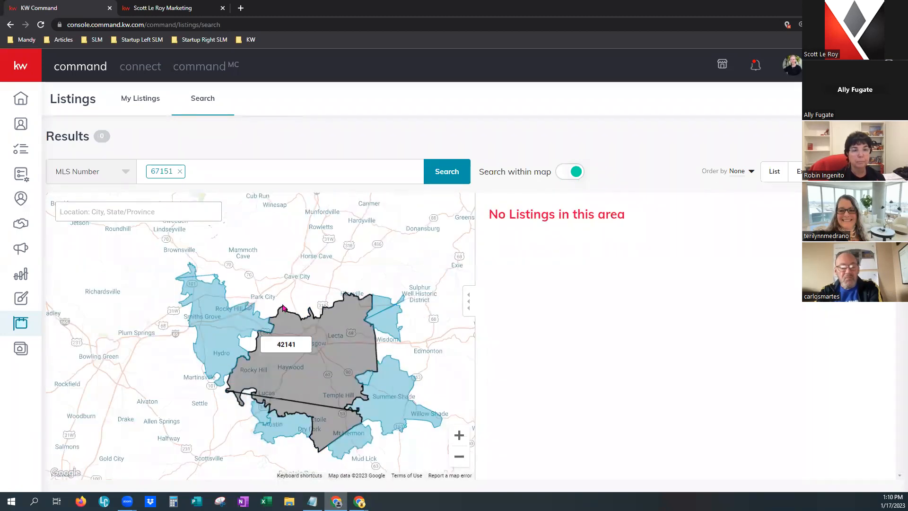
pyautogui.scroll(-3, 218, 397)
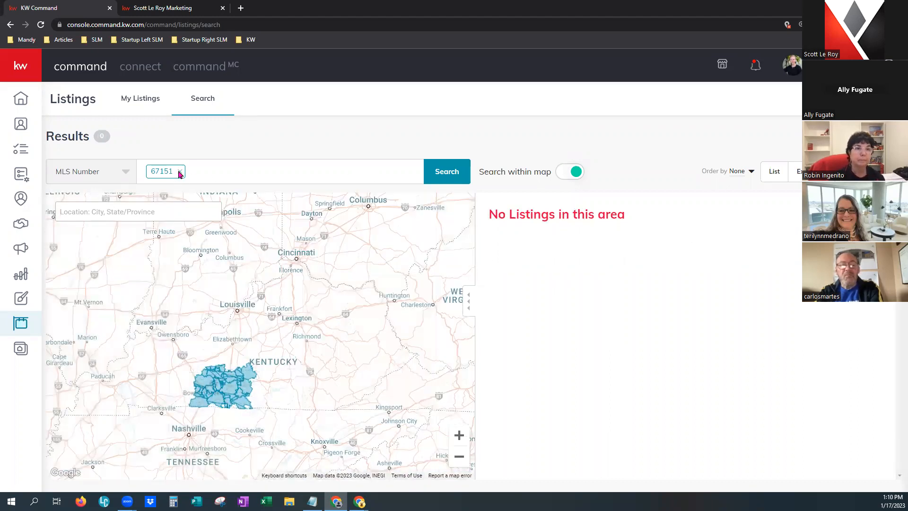
pyautogui.click(179, 173)
pyautogui.scroll(2, 336, 374)
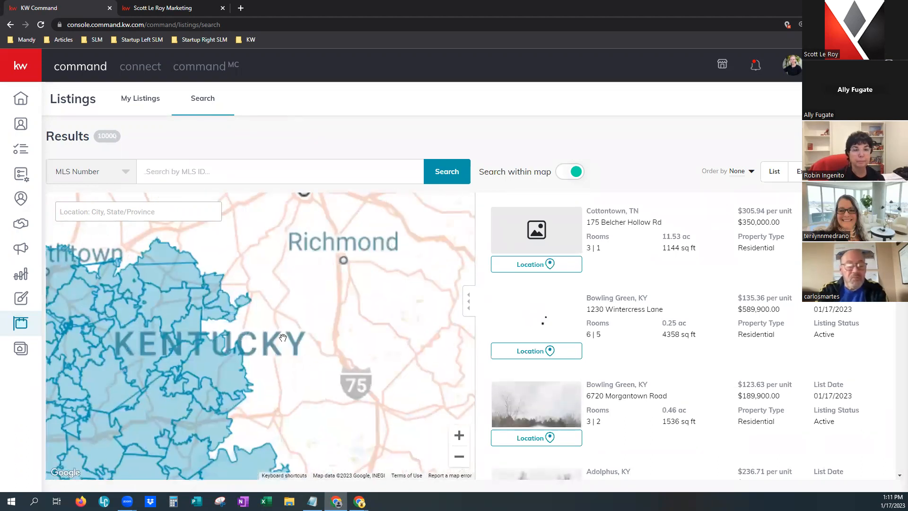
pyautogui.scroll(1, 283, 338)
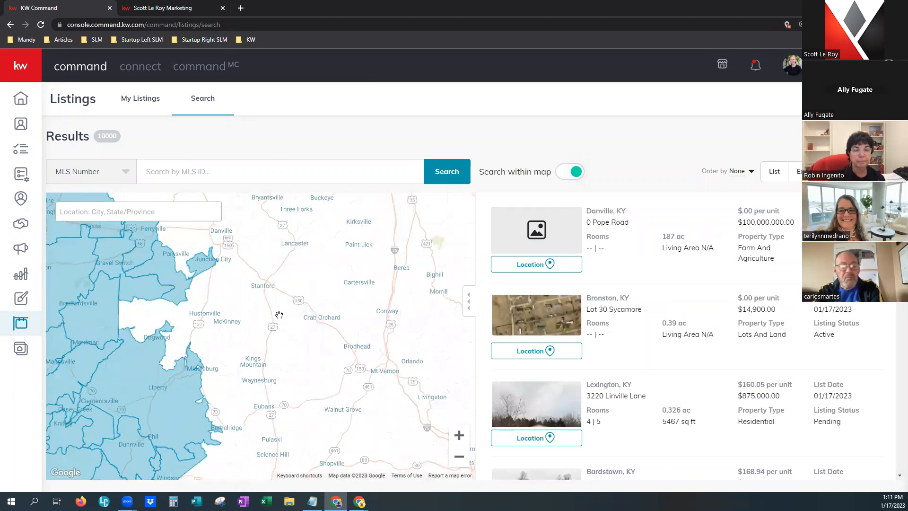
pyautogui.scroll(1, 279, 315)
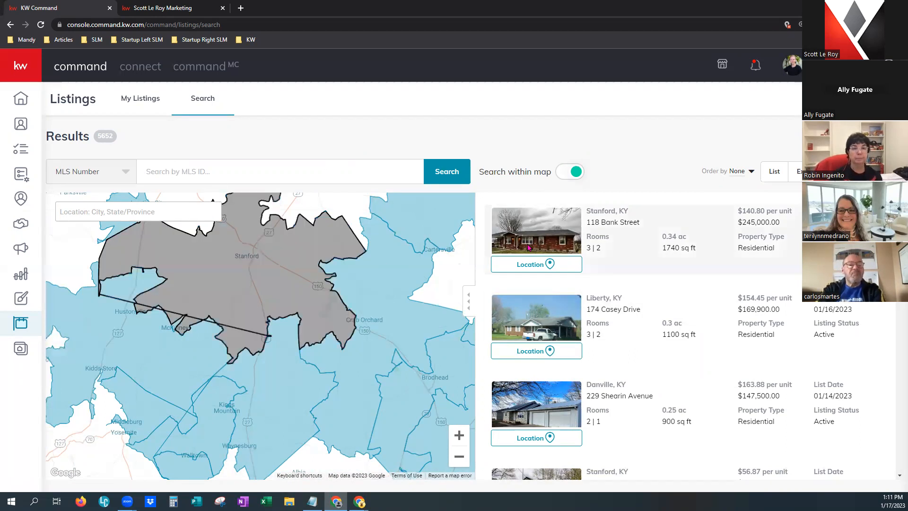
pyautogui.click(536, 266)
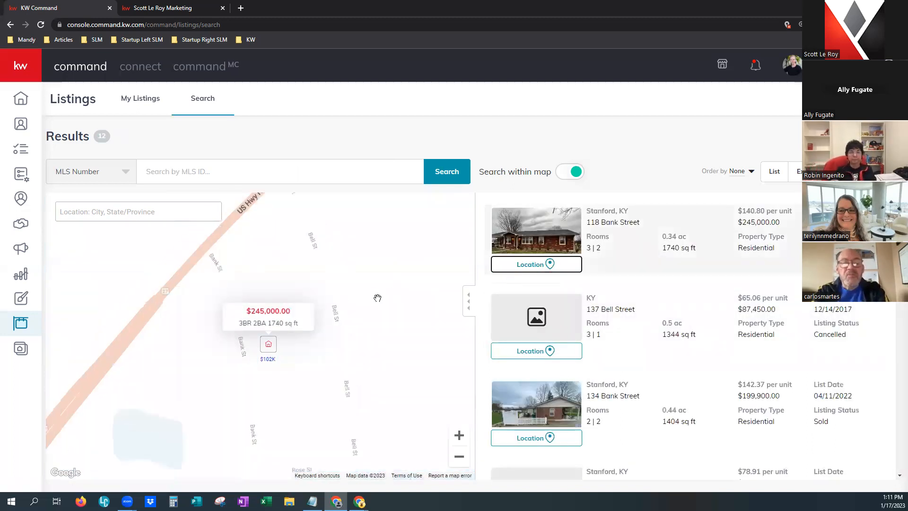
pyautogui.click(550, 231)
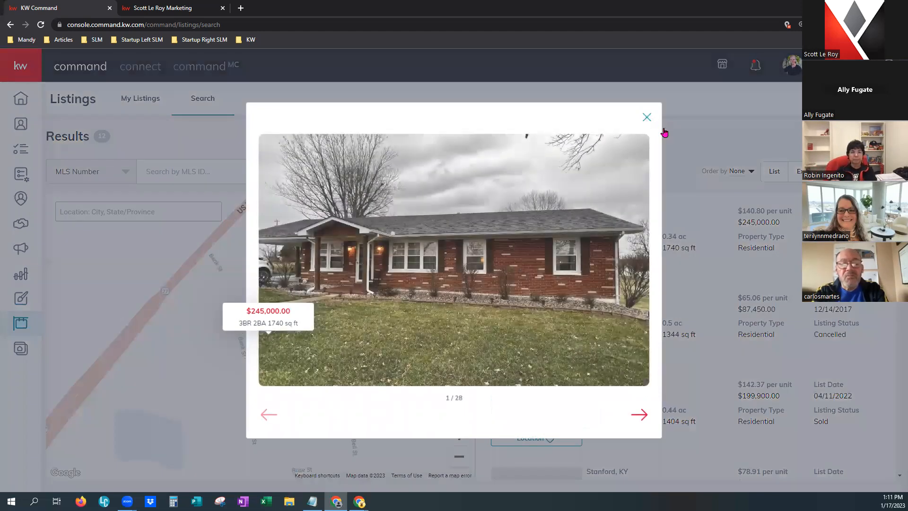
pyautogui.click(694, 226)
pyautogui.click(628, 216)
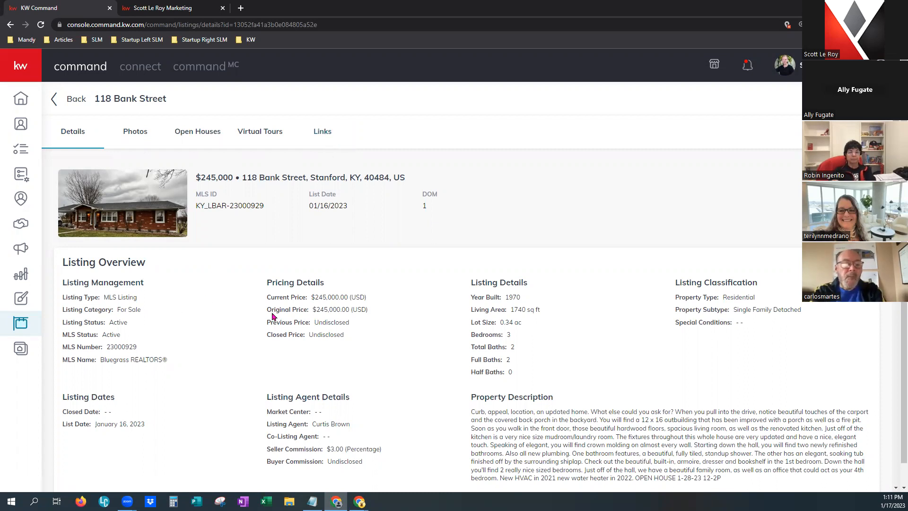
pyautogui.scroll(-2, 306, 384)
pyautogui.scroll(-7, 302, 370)
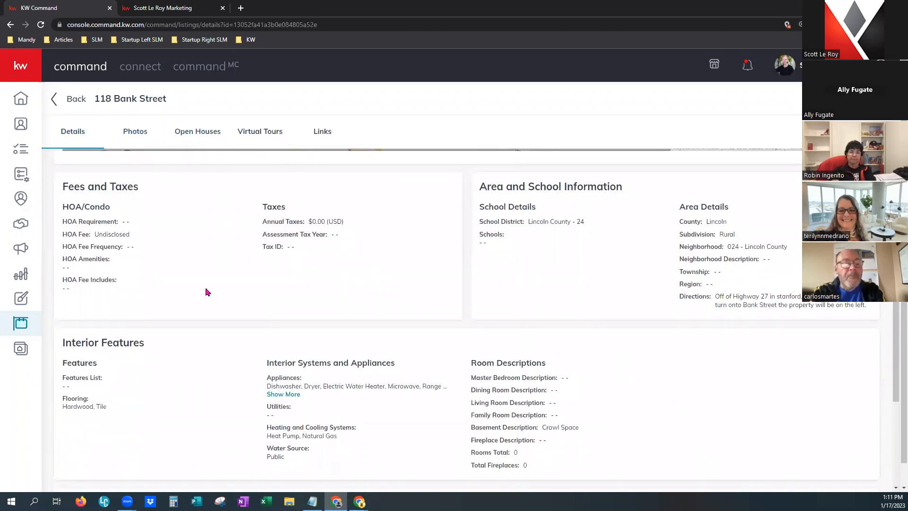
pyautogui.scroll(-2, 663, 157)
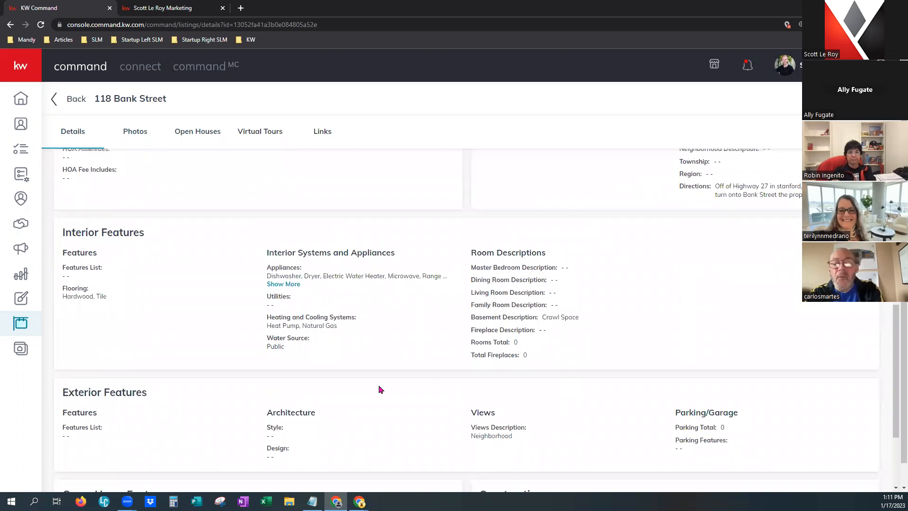
pyautogui.scroll(-2, 237, 339)
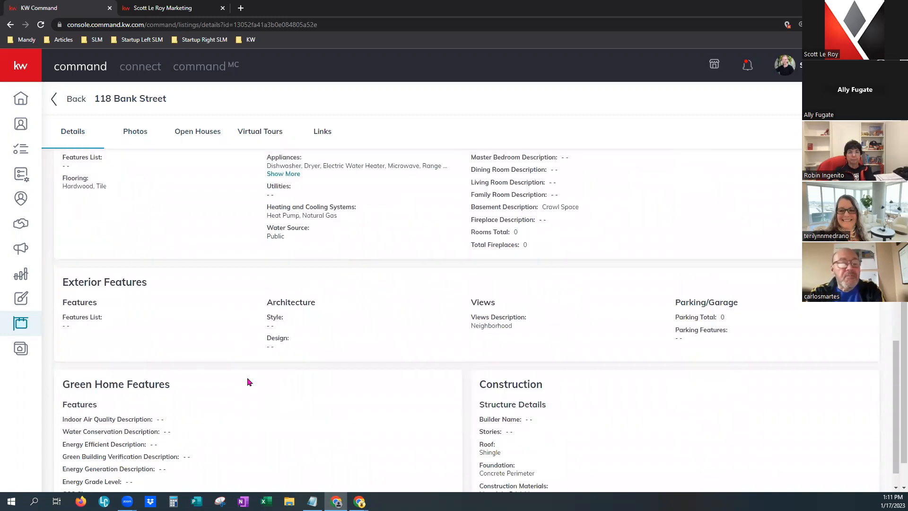
pyautogui.scroll(10, 269, 413)
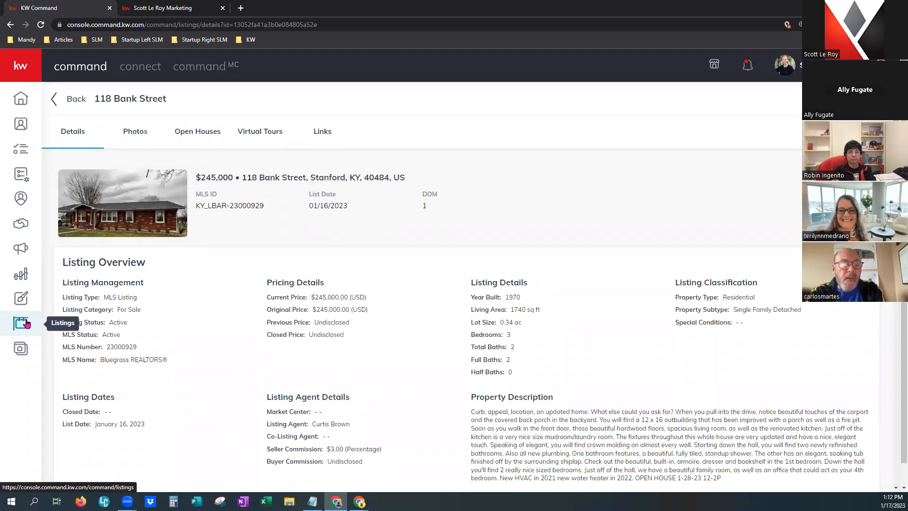
# From the Consumer agent site pages, open the Create a New Page dialog.
pyautogui.click(20, 351)
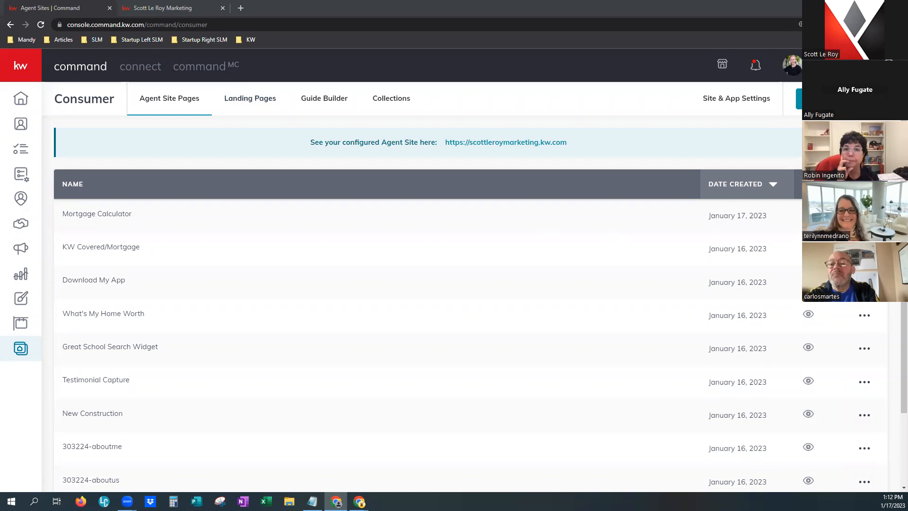
pyautogui.click(250, 99)
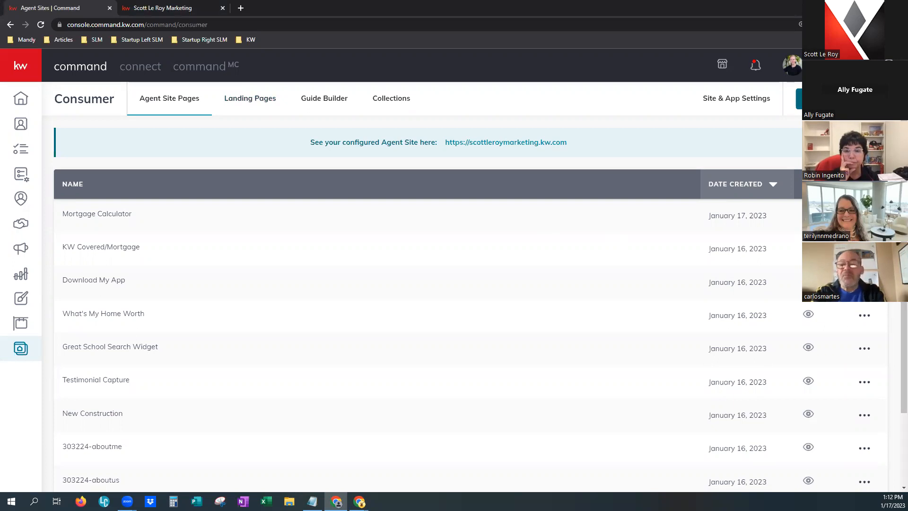
pyautogui.click(842, 98)
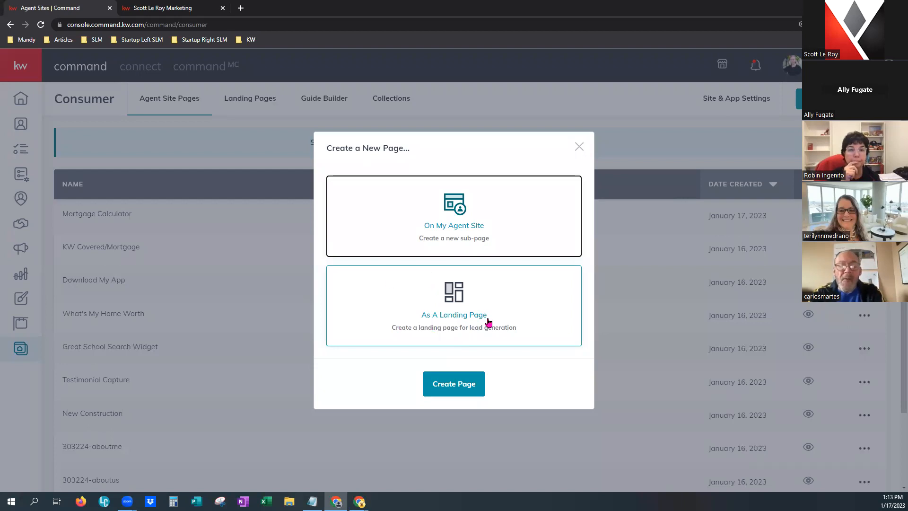
# Create the page As A Landing Page, opening a blank template in the editor.
pyautogui.click(459, 326)
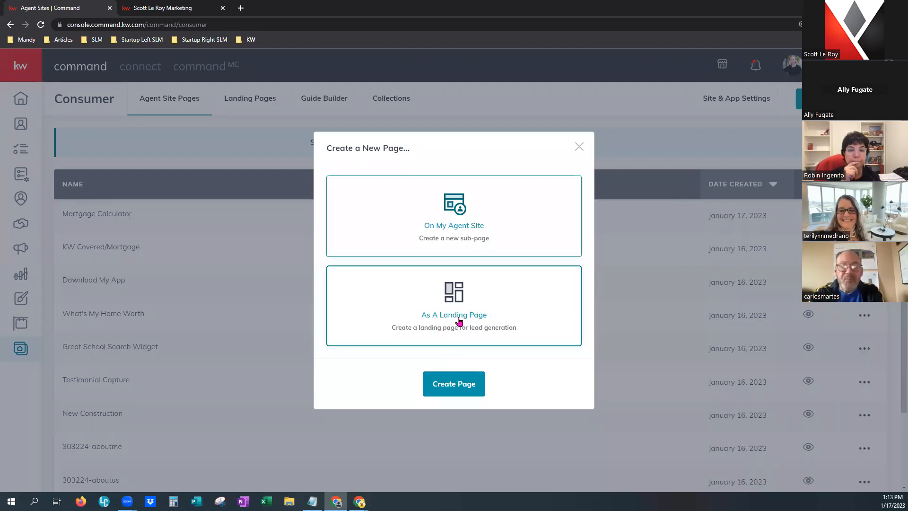
pyautogui.click(450, 389)
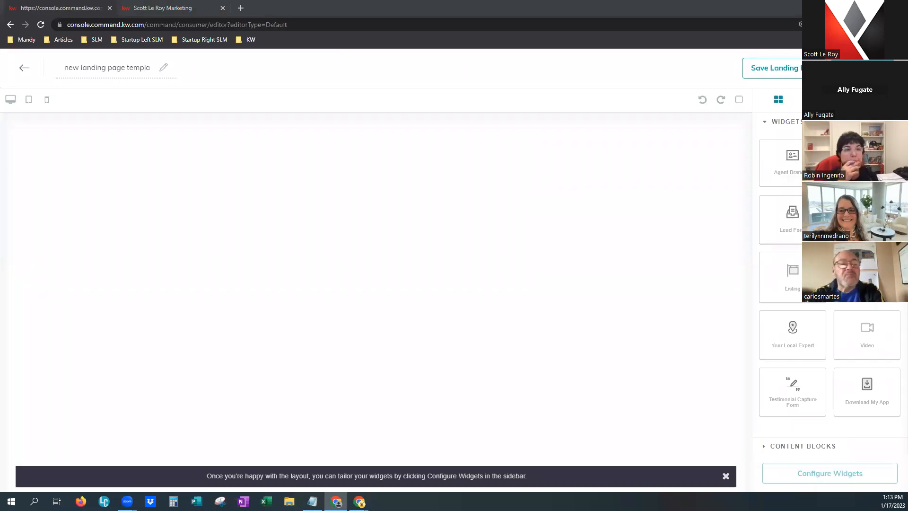
pyautogui.click(132, 67)
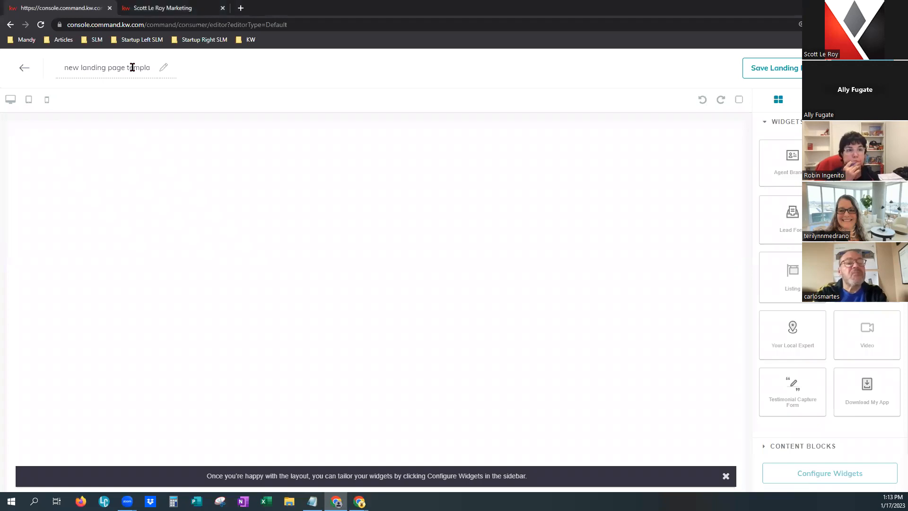
pyautogui.tripleClick(132, 67)
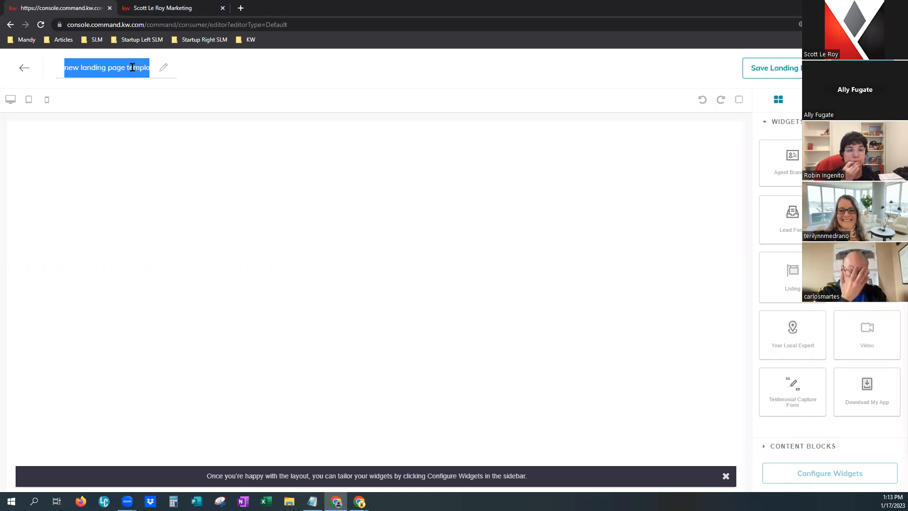
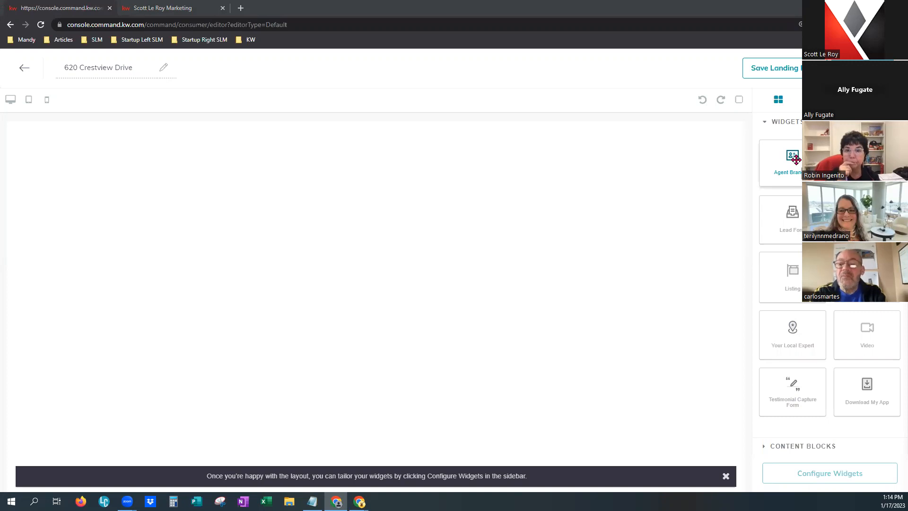
# Place the Agent Branding banner on the canvas with a Branded Header block beneath it.
pyautogui.moveTo(797, 160)
pyautogui.mouseDown()
pyautogui.moveTo(744, 162)
pyautogui.moveTo(786, 159)
pyautogui.mouseUp()
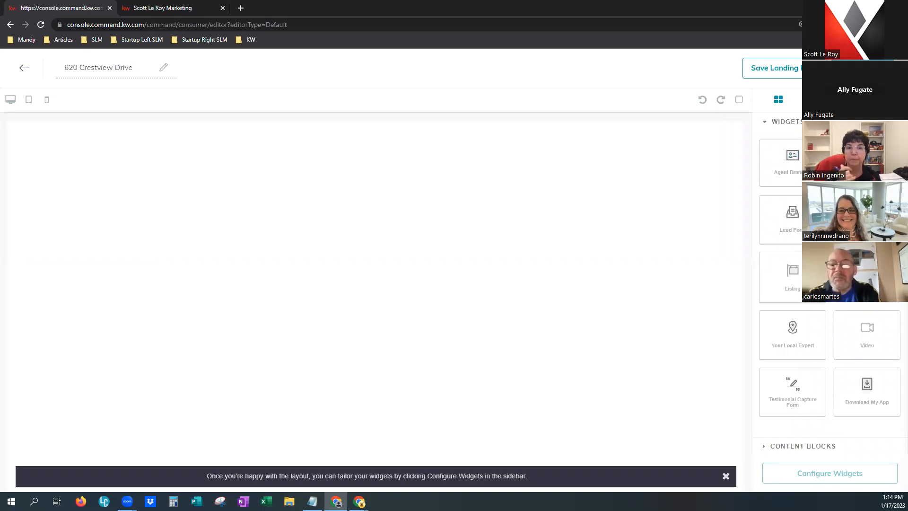
pyautogui.moveTo(803, 161)
pyautogui.mouseDown()
pyautogui.moveTo(793, 166)
pyautogui.moveTo(801, 164)
pyautogui.mouseUp()
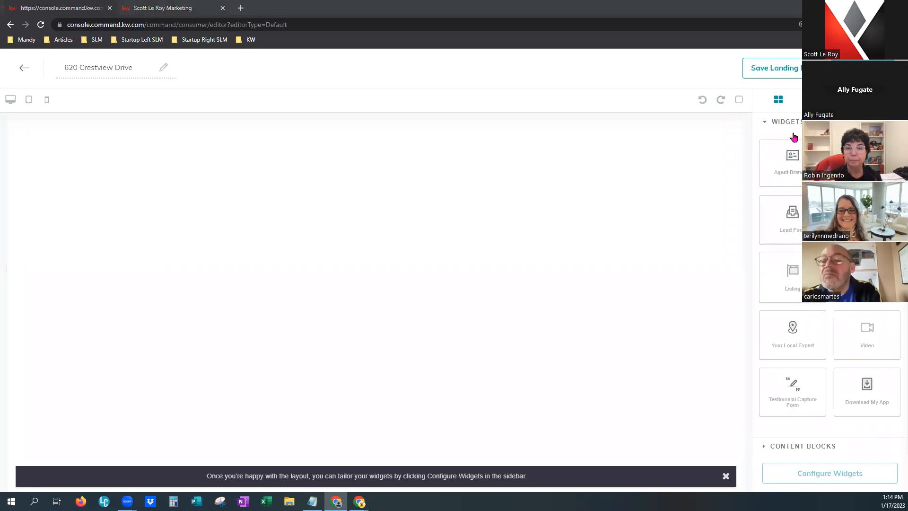
pyautogui.moveTo(797, 162)
pyautogui.mouseDown()
pyautogui.moveTo(466, 168)
pyautogui.moveTo(357, 150)
pyautogui.moveTo(422, 144)
pyautogui.moveTo(441, 161)
pyautogui.moveTo(354, 155)
pyautogui.mouseUp()
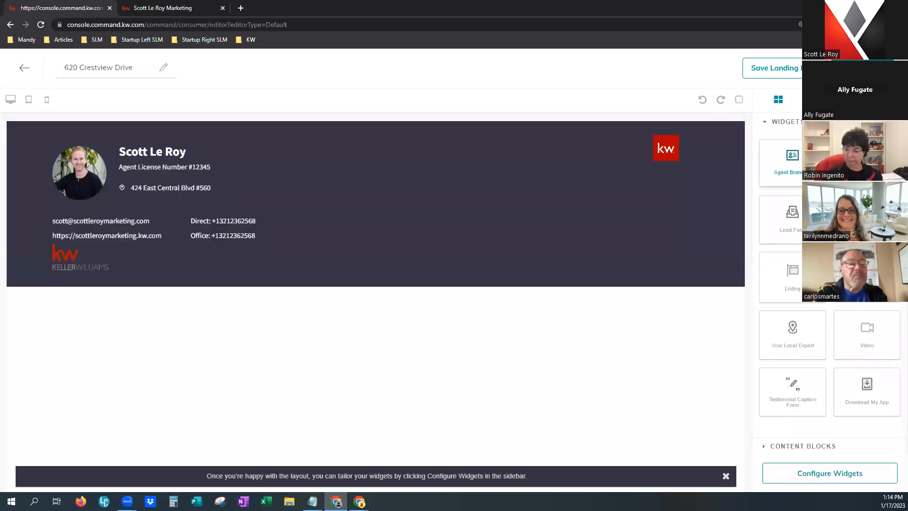
pyautogui.moveTo(867, 220); pyautogui.dragTo(323, 333)
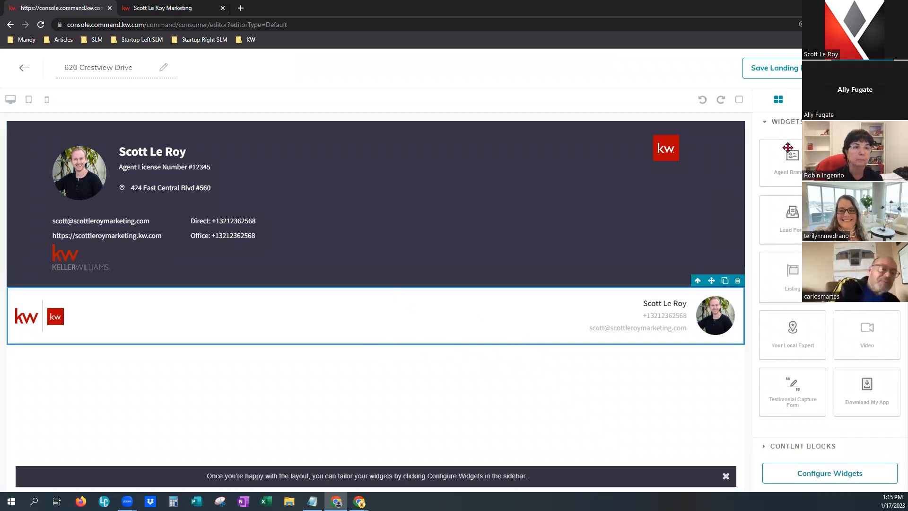
# Delete the Agent Branding banner, leaving only the Branded Header strip on top.
pyautogui.click(618, 205)
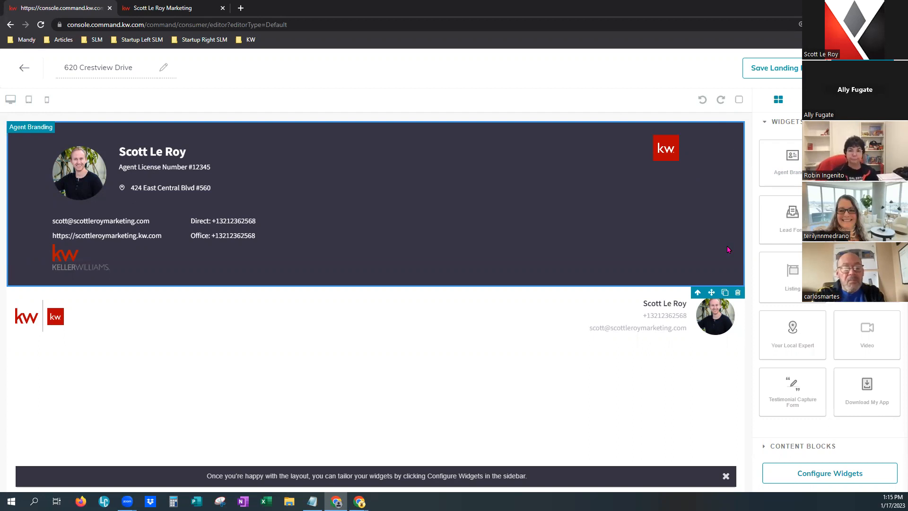
pyautogui.click(739, 293)
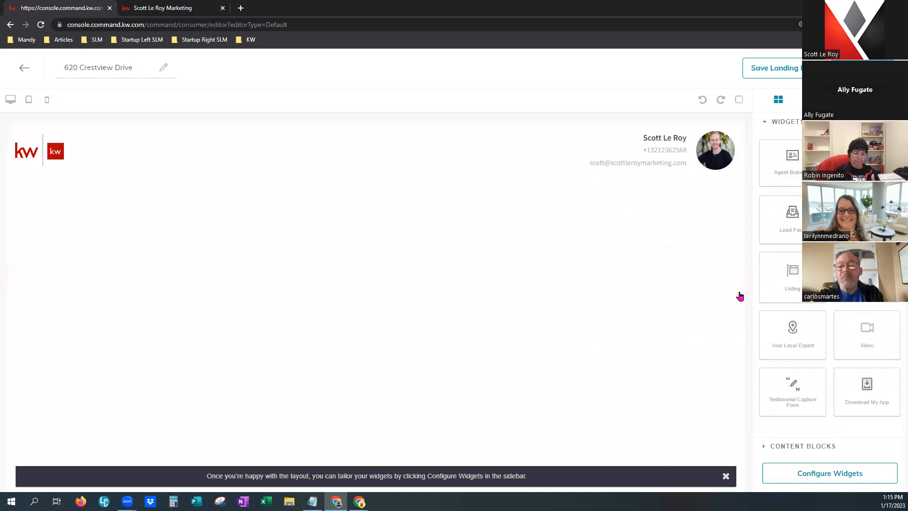
pyautogui.moveTo(378, 65); pyautogui.dragTo(560, 69)
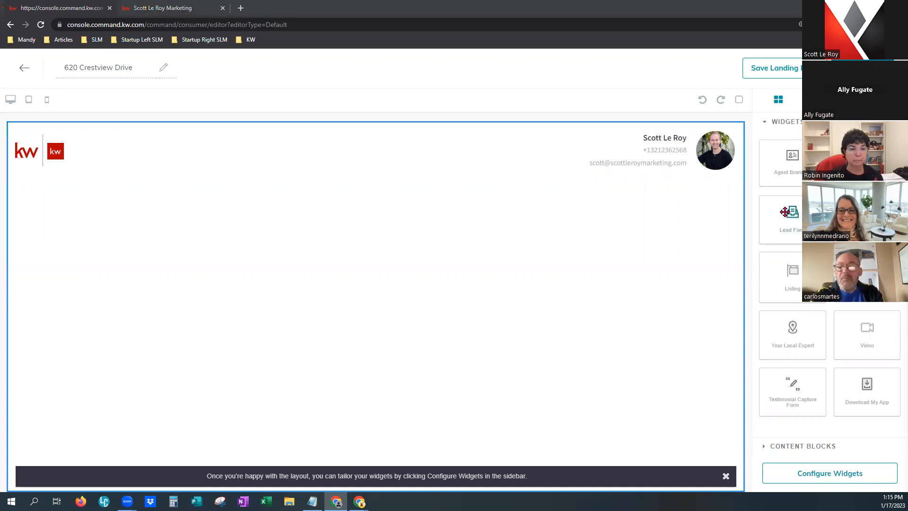
# Add the 'Interested? Let's Talk!' Lead Form, try its fields, and drop a Legal Footer below.
pyautogui.moveTo(794, 226); pyautogui.dragTo(618, 228)
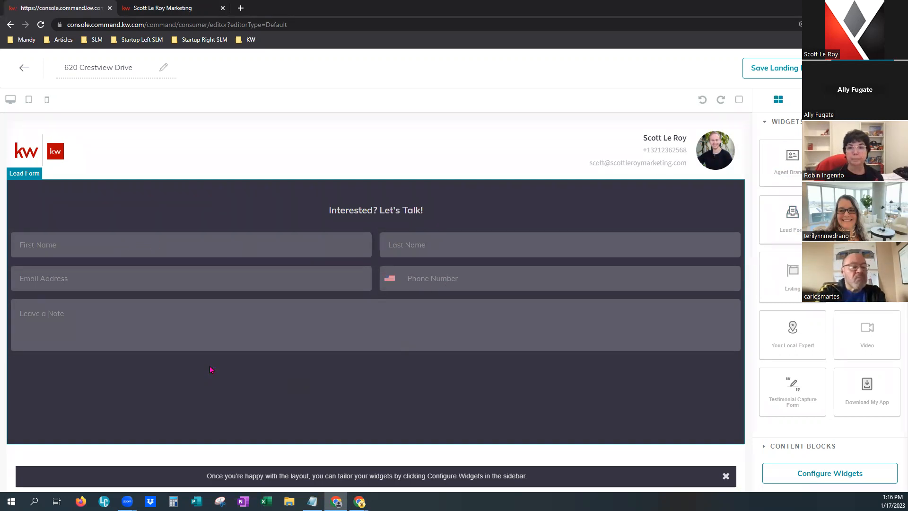
pyautogui.click(354, 270)
pyautogui.click(456, 255)
pyautogui.click(462, 286)
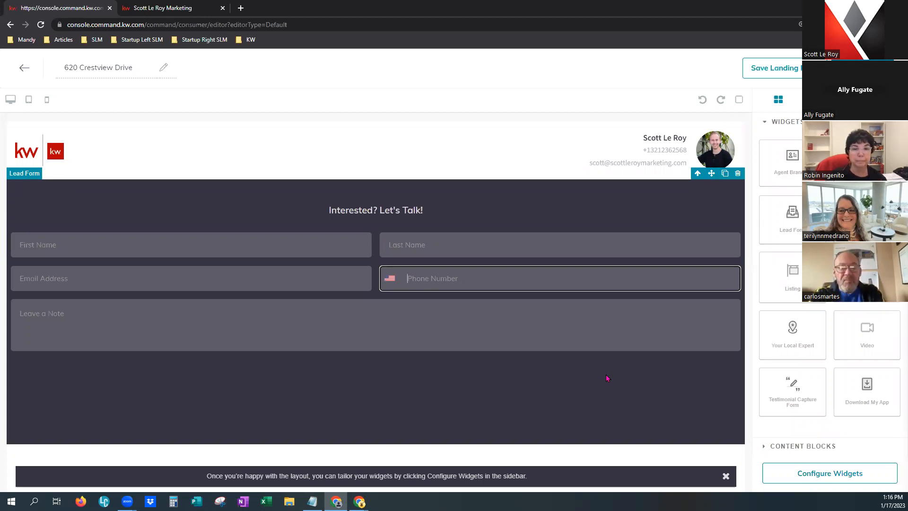
pyautogui.click(330, 214)
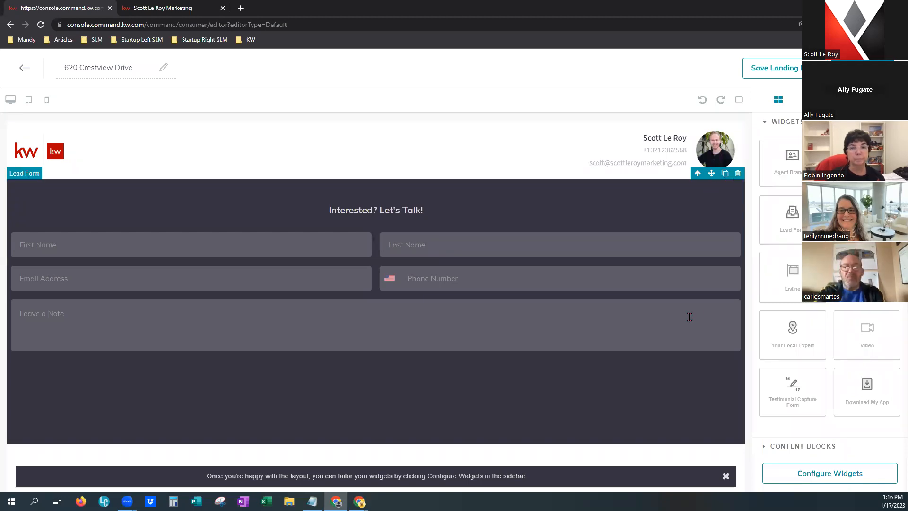
pyautogui.click(726, 476)
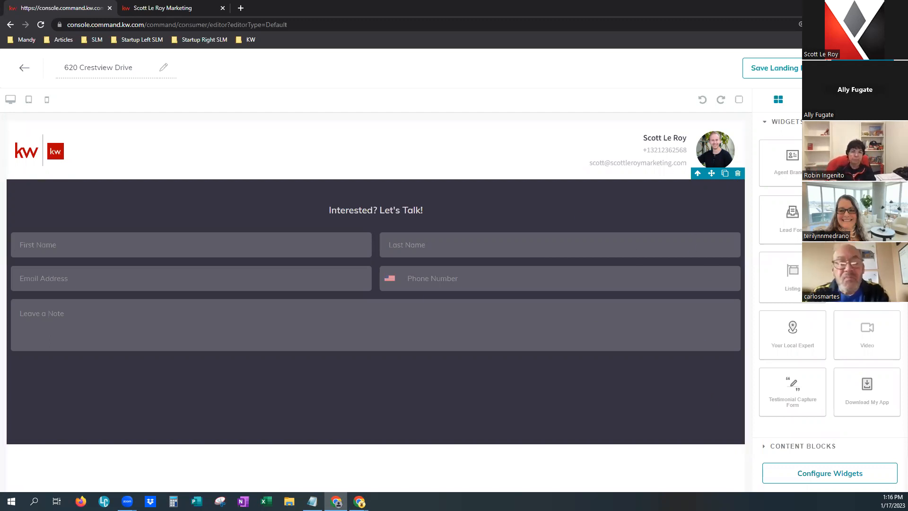
pyautogui.moveTo(780, 220); pyautogui.dragTo(574, 416)
# Inspect and select the Legal Footer with Keller Williams logo and copyright under the form.
pyautogui.scroll(-3, 584, 385)
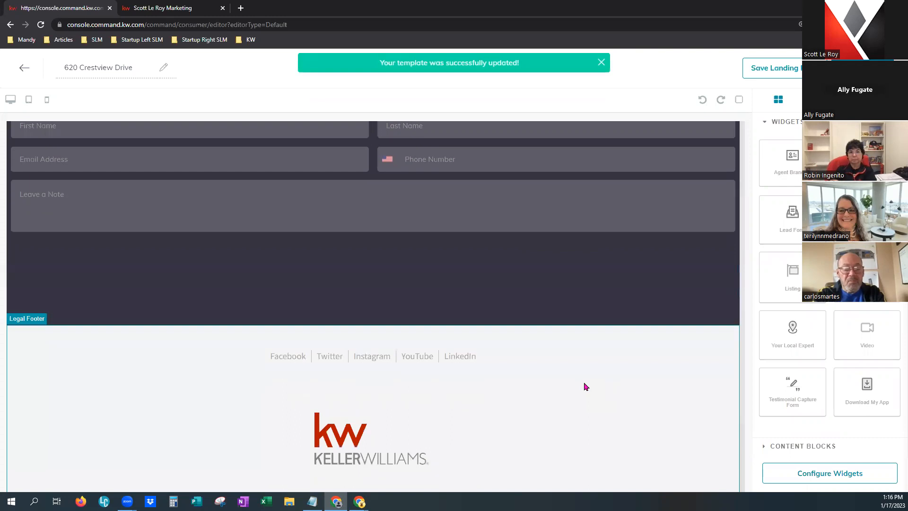
pyautogui.scroll(-3, 585, 387)
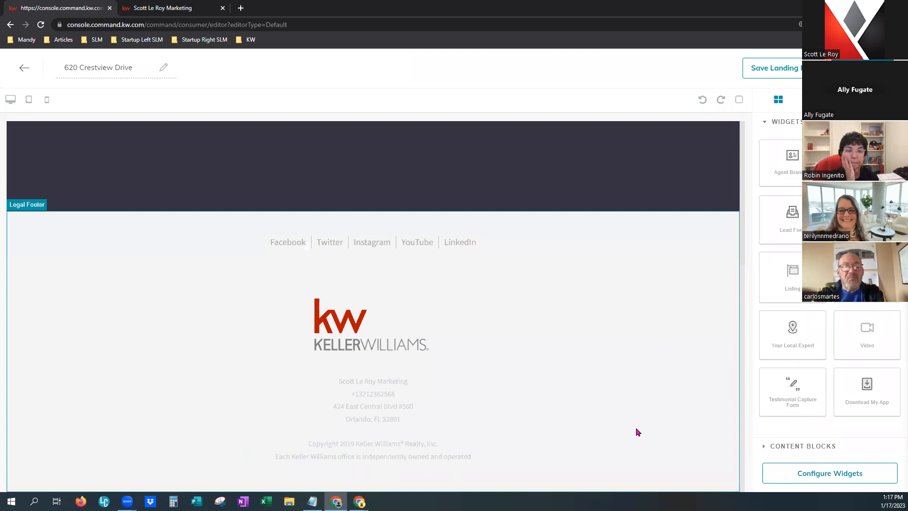
pyautogui.scroll(2, 637, 431)
pyautogui.click(725, 364)
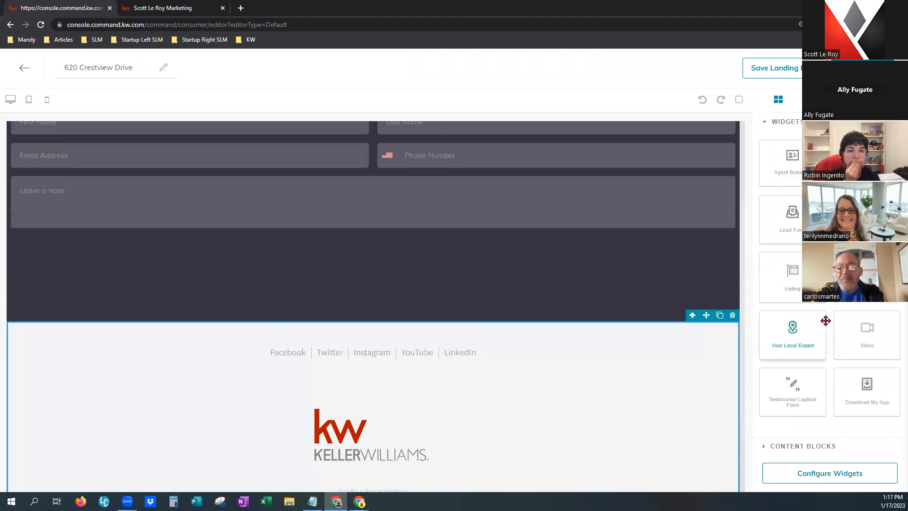
pyautogui.scroll(3, 715, 316)
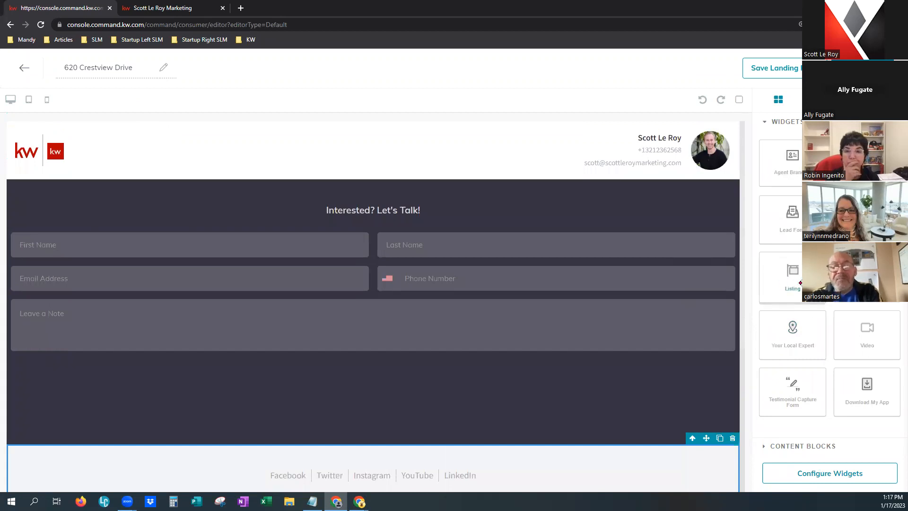
pyautogui.moveTo(795, 283); pyautogui.dragTo(410, 193)
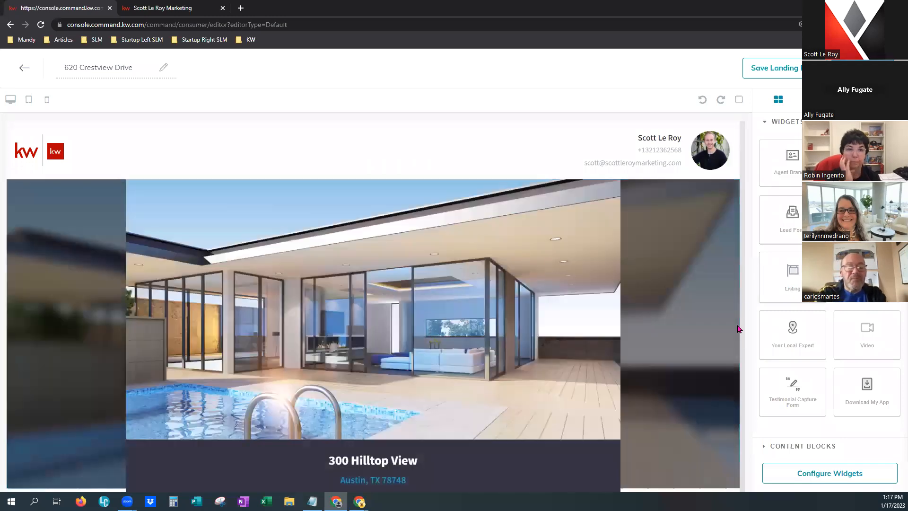
pyautogui.scroll(-2, 674, 343)
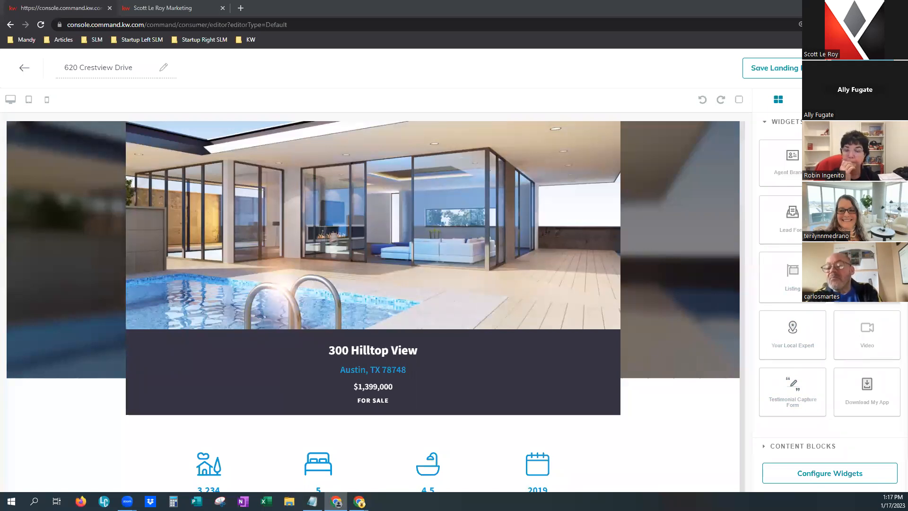
pyautogui.scroll(3, 746, 325)
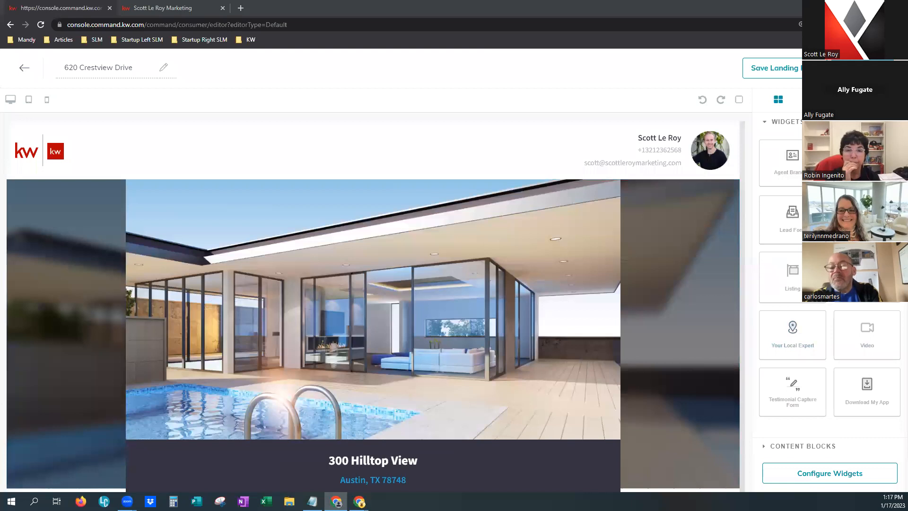
pyautogui.moveTo(847, 276); pyautogui.dragTo(535, 186)
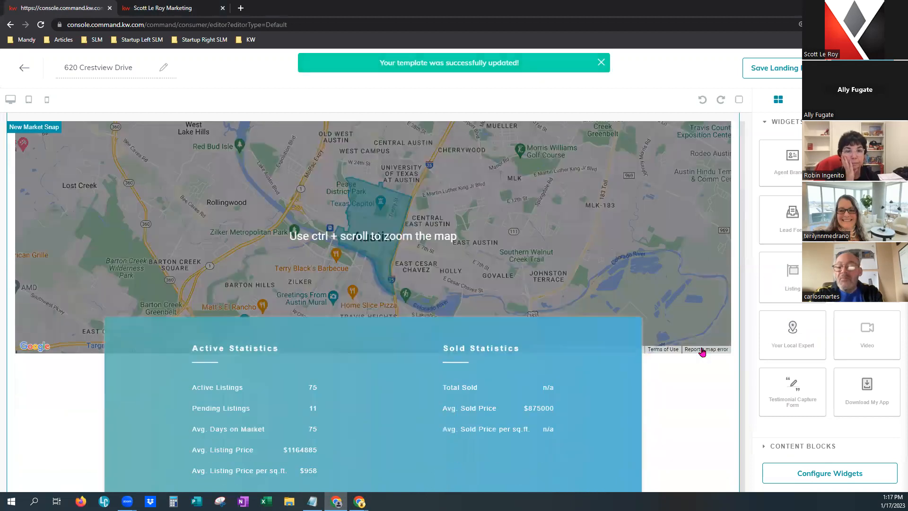
pyautogui.scroll(-2, 704, 352)
pyautogui.scroll(-4, 709, 408)
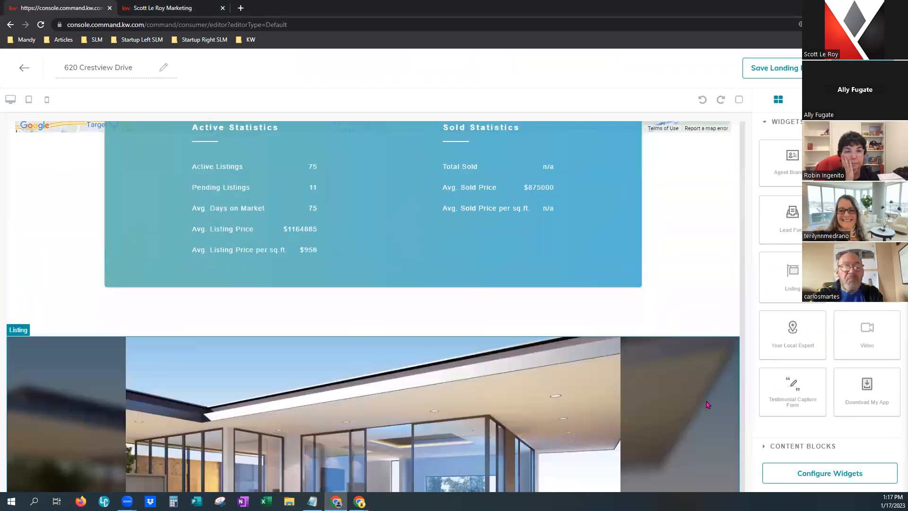
pyautogui.scroll(6, 705, 392)
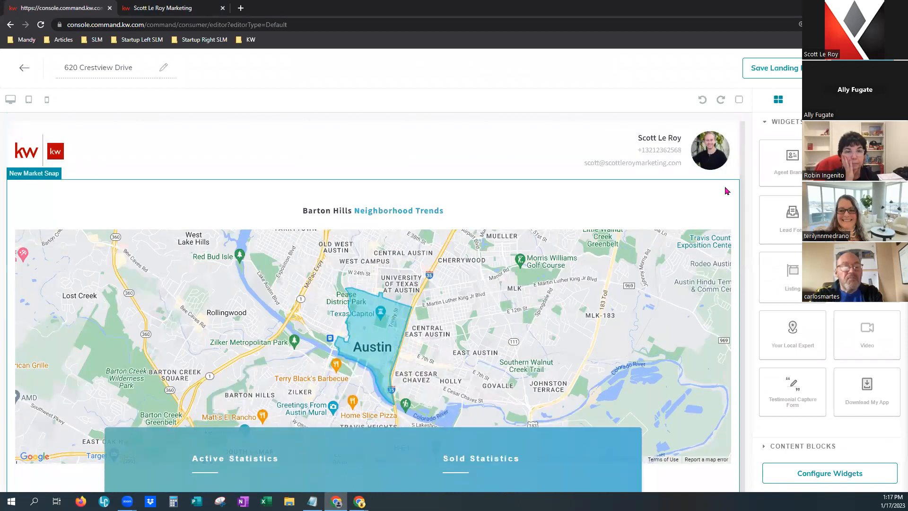
pyautogui.click(728, 189)
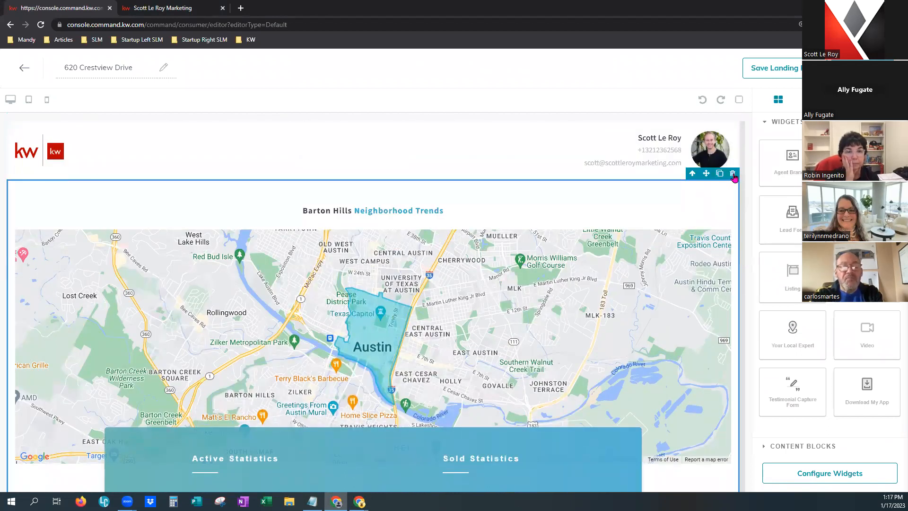
pyautogui.scroll(-2, 294, 359)
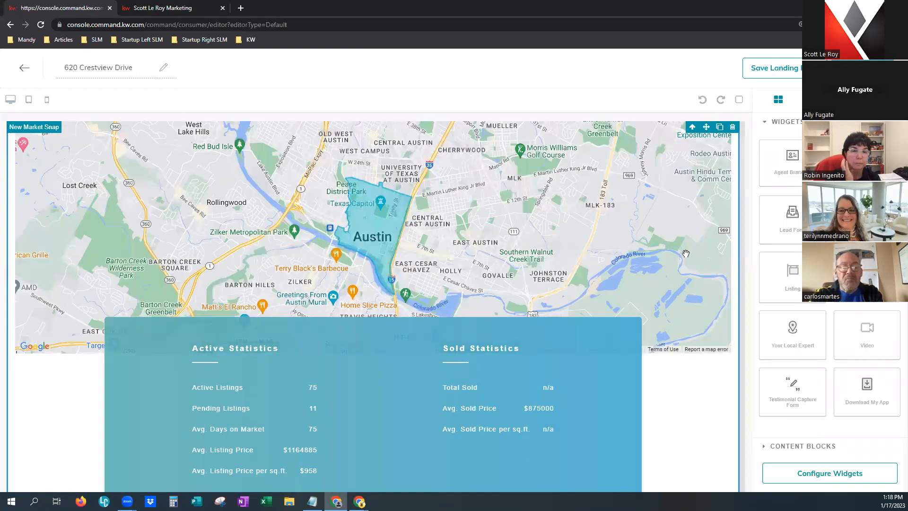
pyautogui.scroll(2, 696, 312)
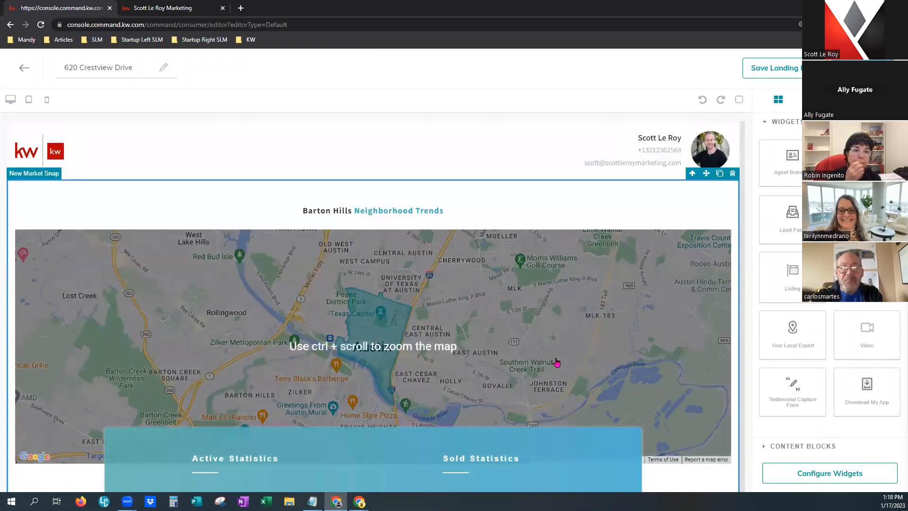
pyautogui.scroll(-2, 497, 345)
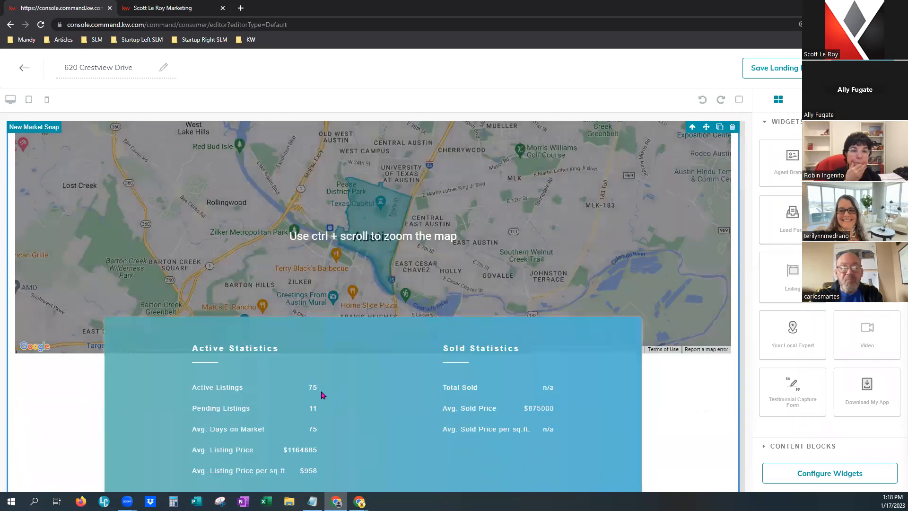
pyautogui.scroll(2, 719, 175)
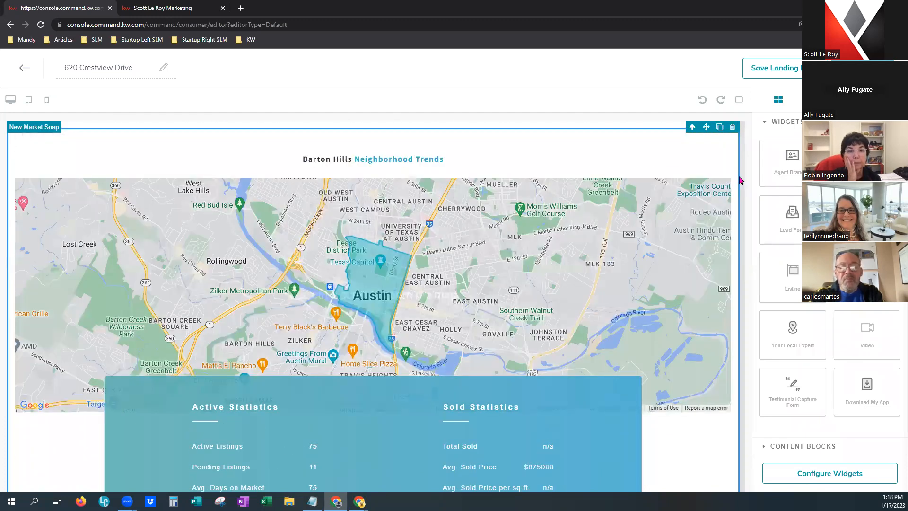
# Delete the Barton Hills Market Snap block, then add and remove an About Scott local-expert section.
pyautogui.click(733, 174)
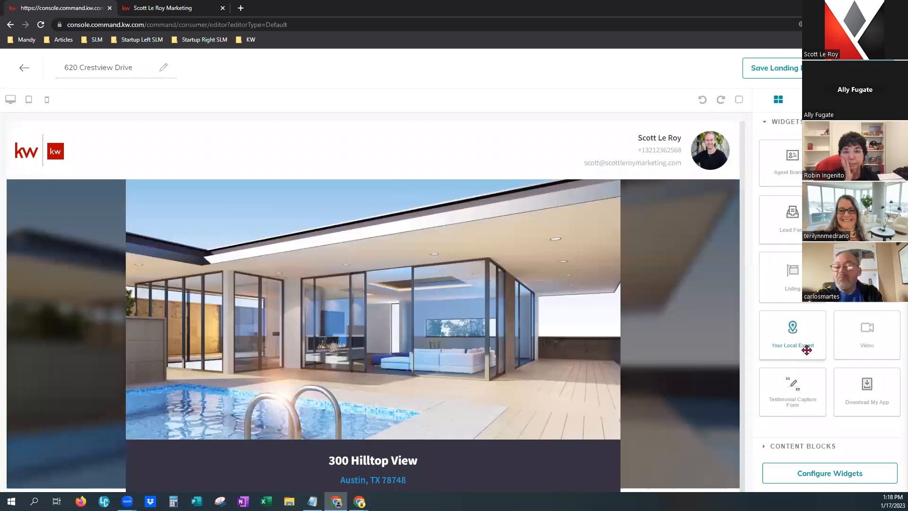
pyautogui.moveTo(805, 339); pyautogui.dragTo(655, 202)
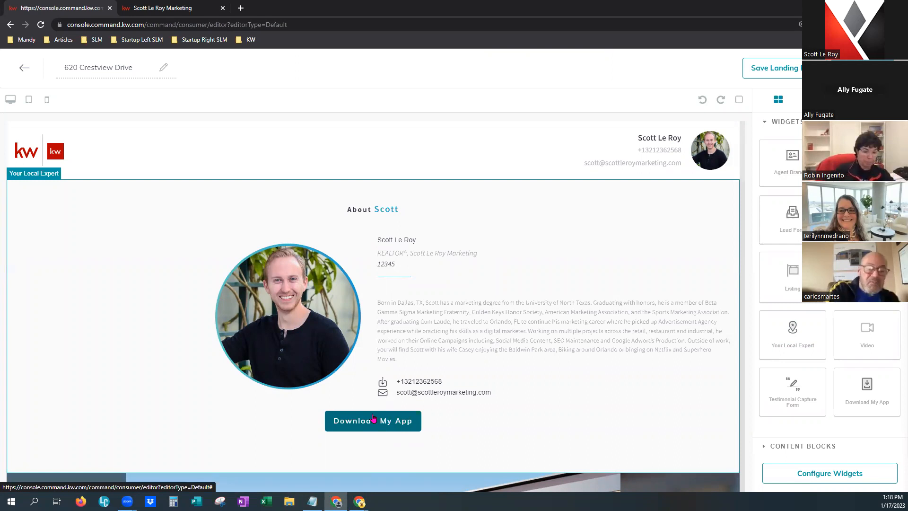
pyautogui.click(697, 211)
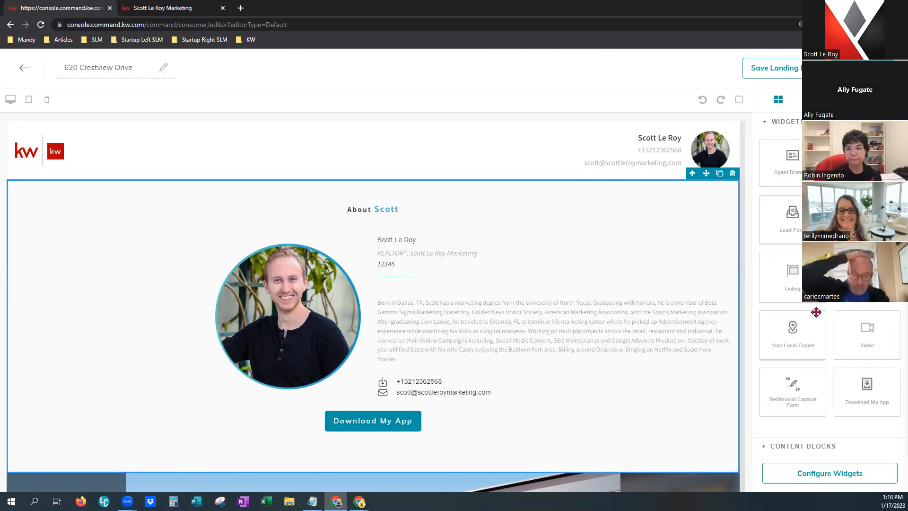
pyautogui.click(734, 175)
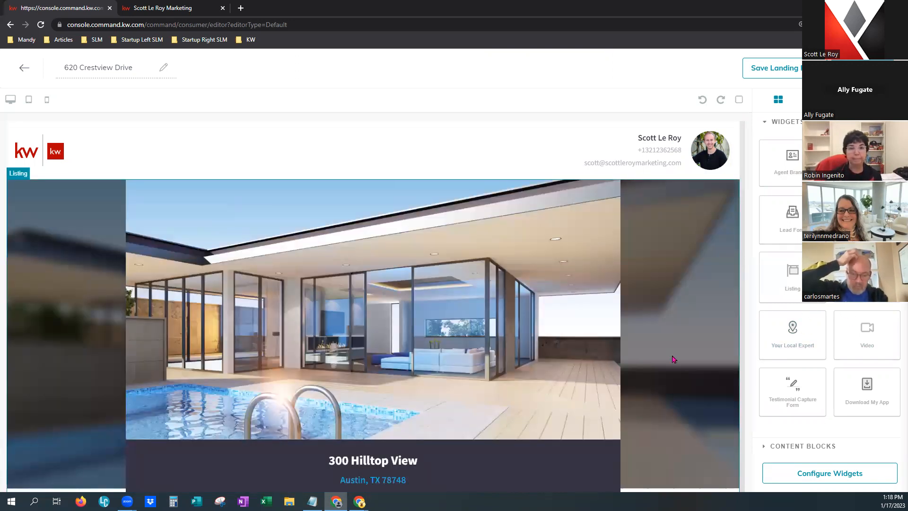
pyautogui.moveTo(875, 333); pyautogui.dragTo(659, 184)
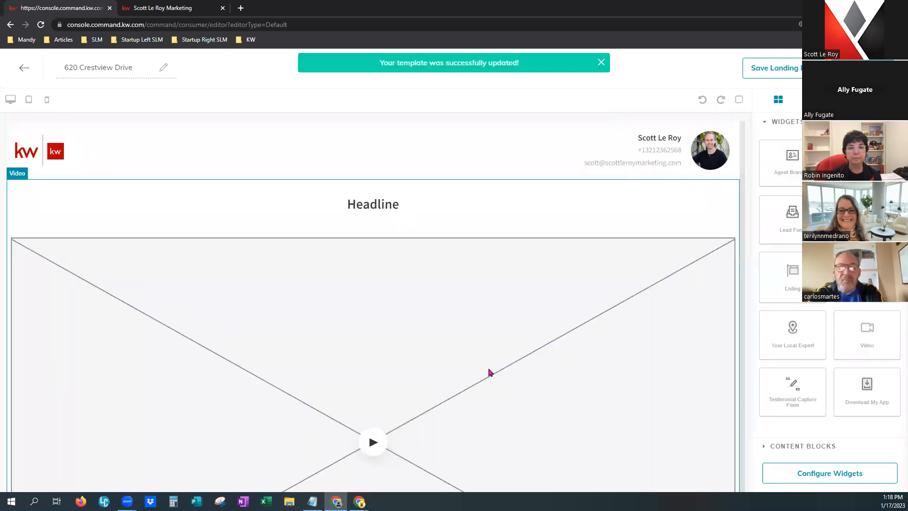
pyautogui.scroll(-7, 490, 372)
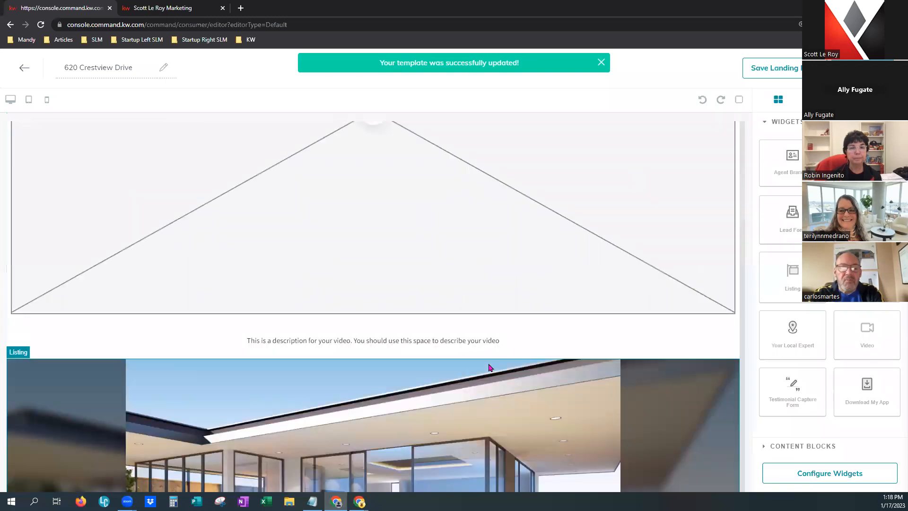
pyautogui.scroll(7, 490, 367)
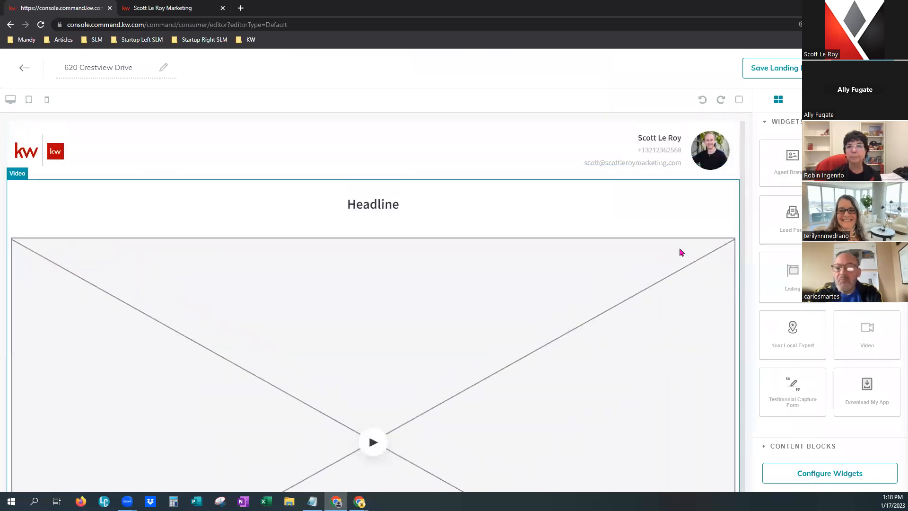
pyautogui.click(688, 223)
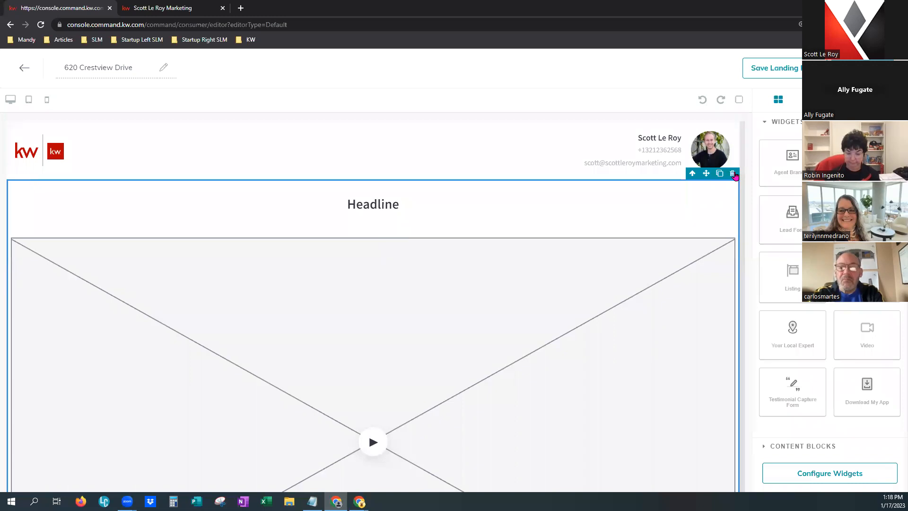
pyautogui.click(732, 174)
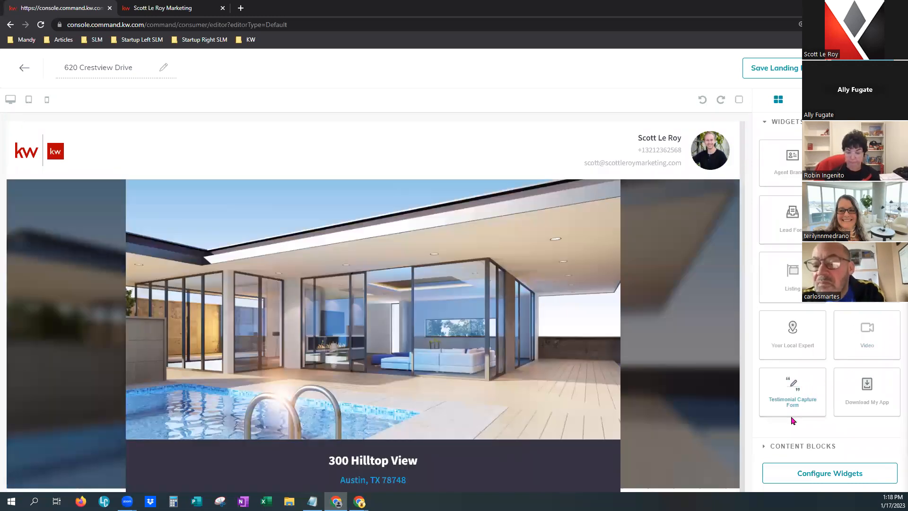
pyautogui.moveTo(792, 415); pyautogui.dragTo(707, 192)
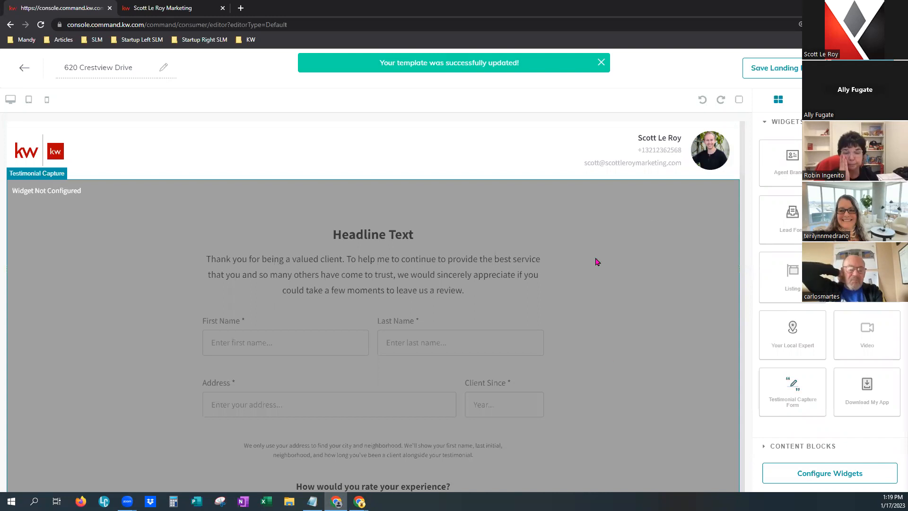
pyautogui.click(600, 63)
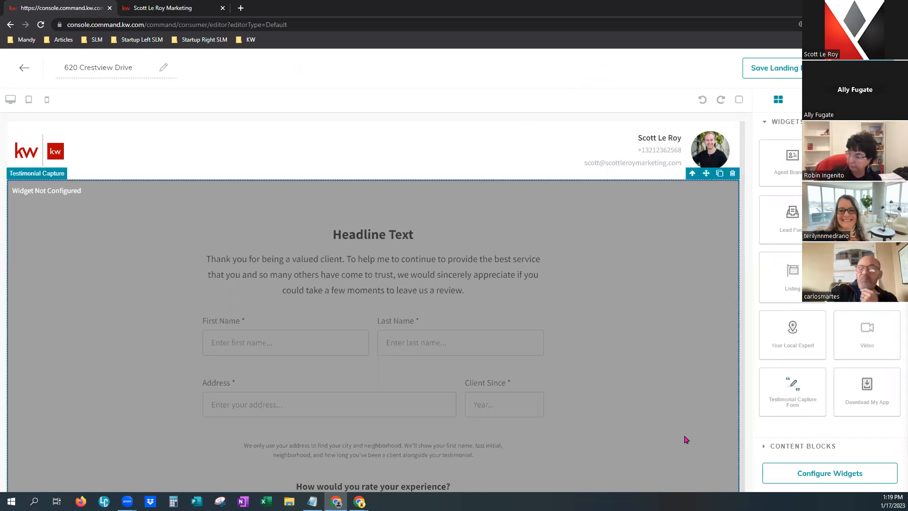
pyautogui.scroll(-10, 686, 439)
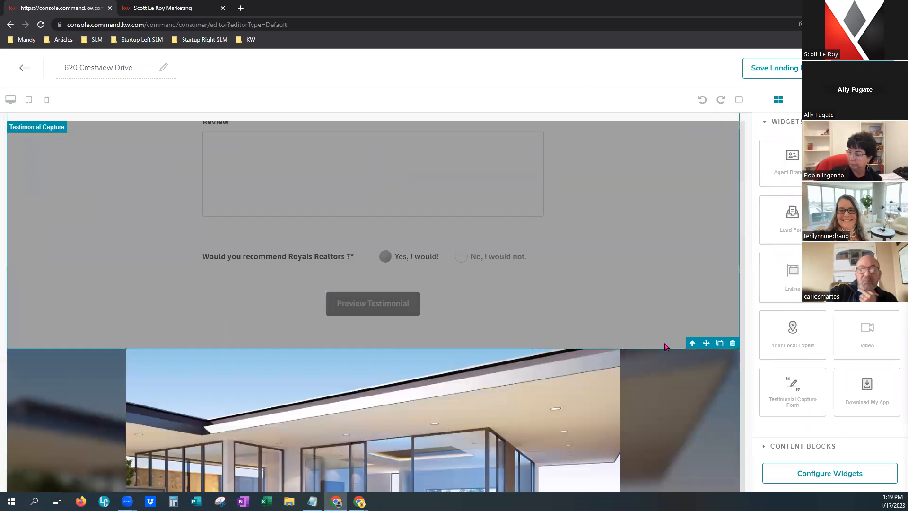
pyautogui.scroll(7, 637, 303)
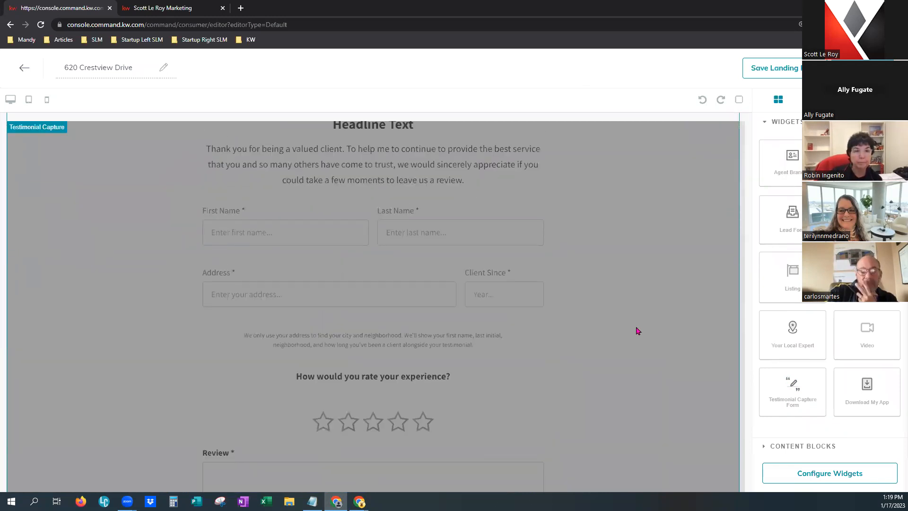
pyautogui.scroll(2, 637, 331)
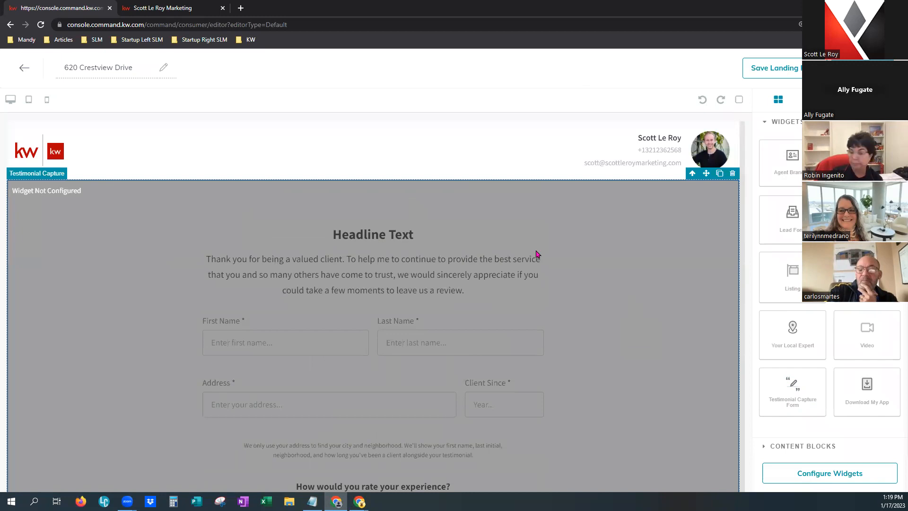
pyautogui.scroll(-3, 620, 288)
pyautogui.scroll(3, 631, 298)
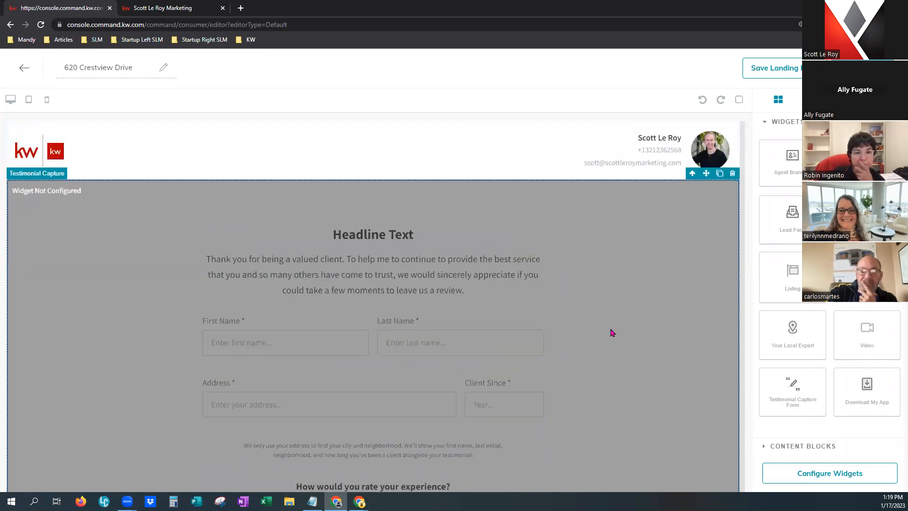
pyautogui.scroll(-2, 619, 338)
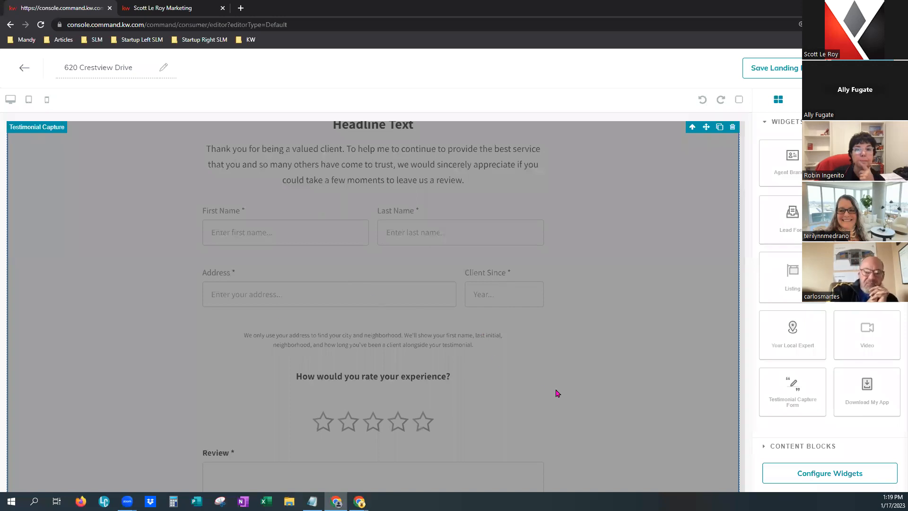
pyautogui.scroll(-2, 552, 390)
pyautogui.scroll(-2, 565, 393)
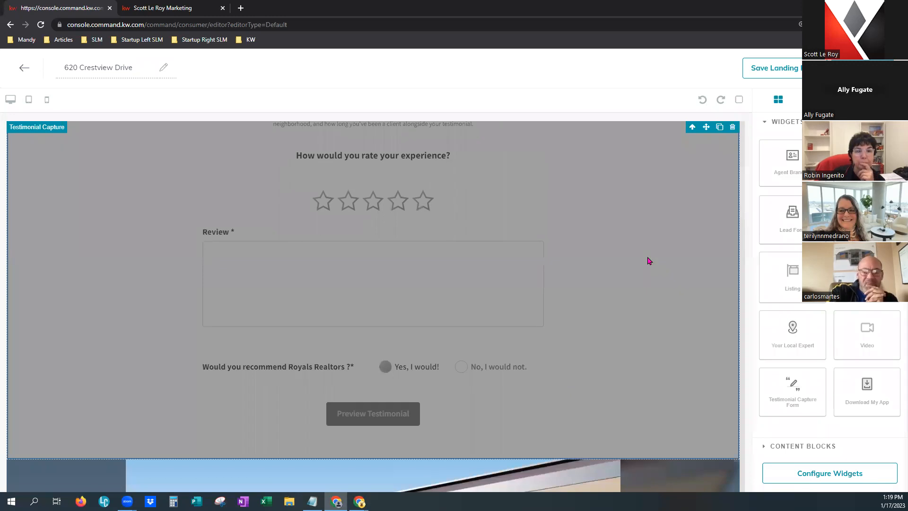
pyautogui.scroll(6, 670, 332)
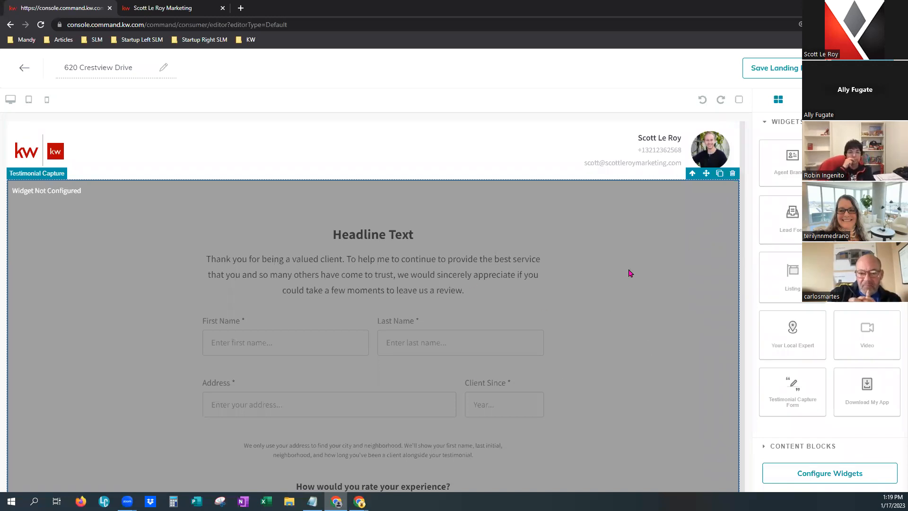
pyautogui.click(733, 175)
pyautogui.moveTo(880, 392); pyautogui.dragTo(683, 192)
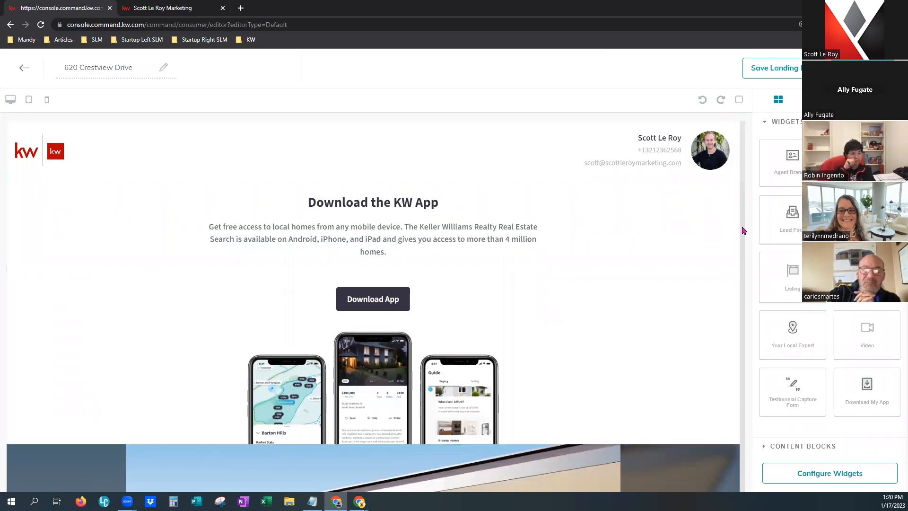
pyautogui.click(732, 203)
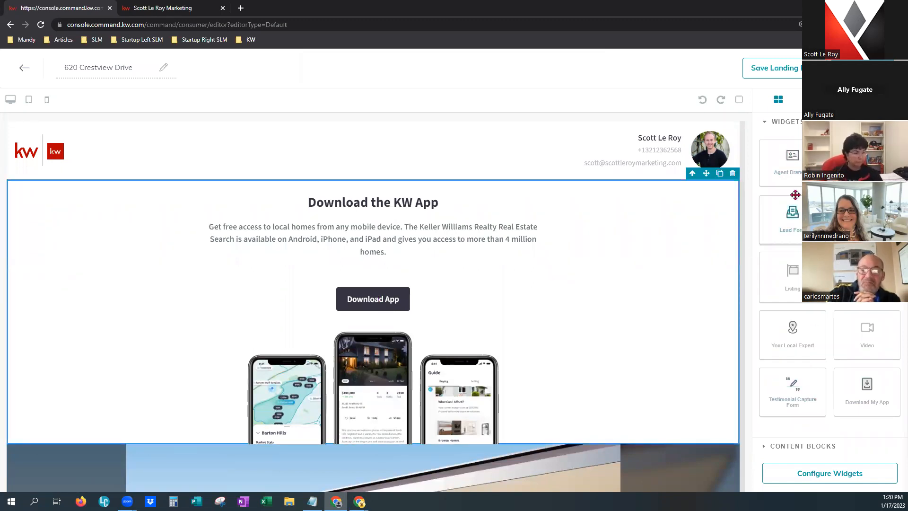
pyautogui.click(734, 175)
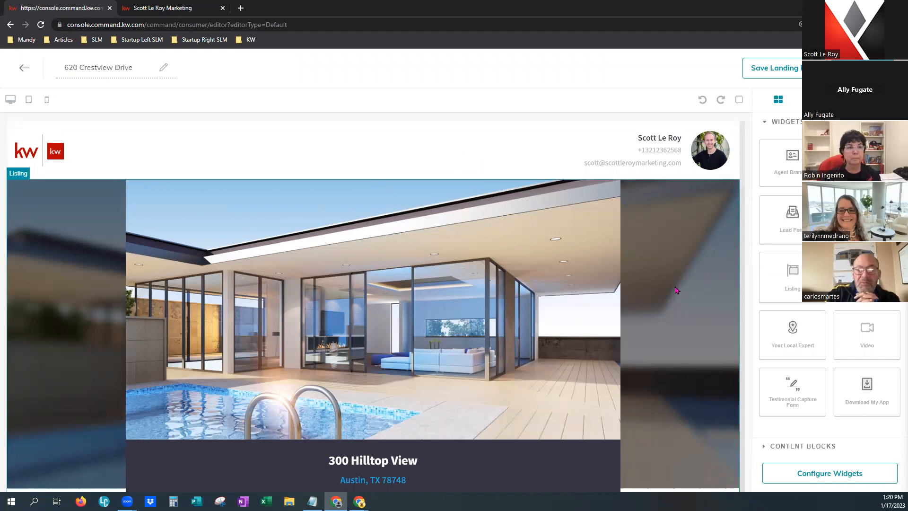
pyautogui.scroll(-5, 678, 337)
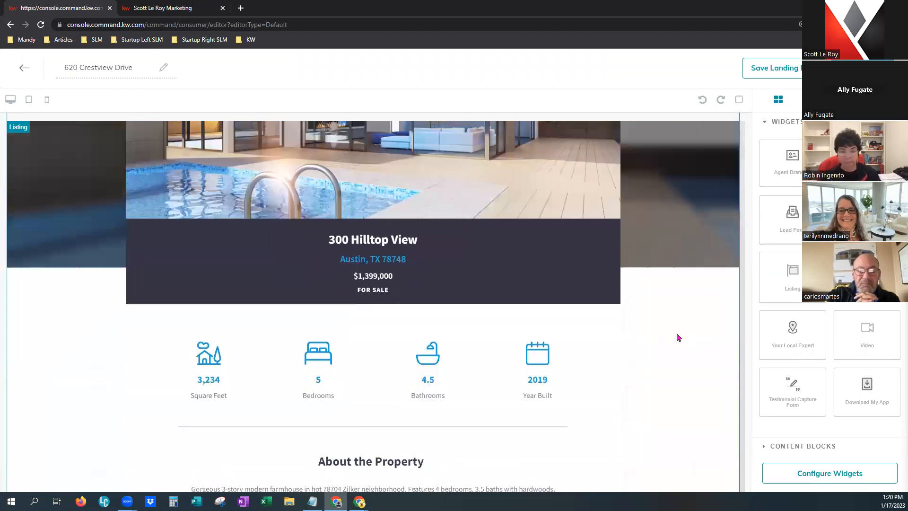
pyautogui.scroll(-2, 678, 337)
pyautogui.scroll(-10, 678, 337)
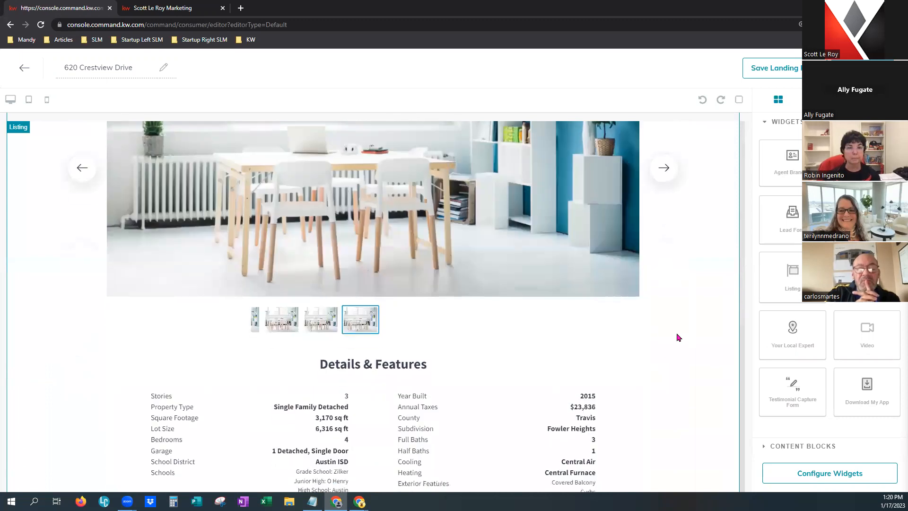
pyautogui.scroll(-5, 678, 337)
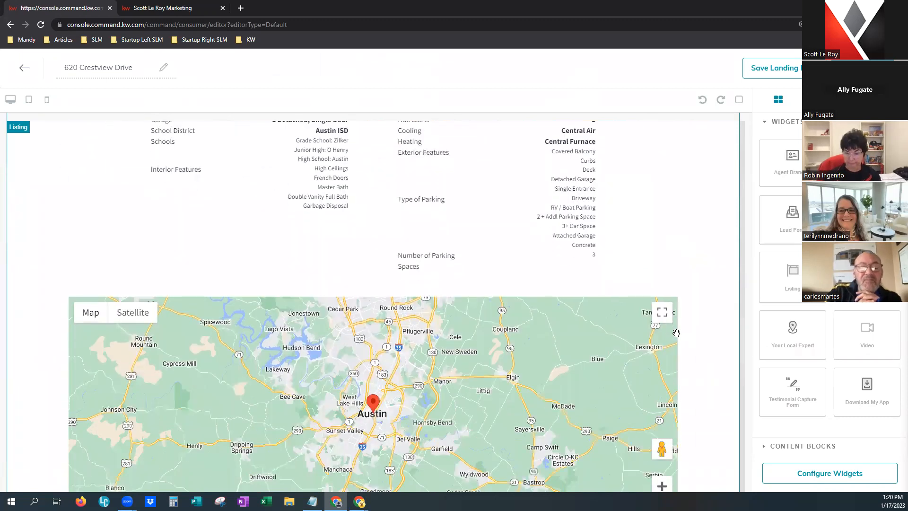
pyautogui.scroll(-5, 676, 333)
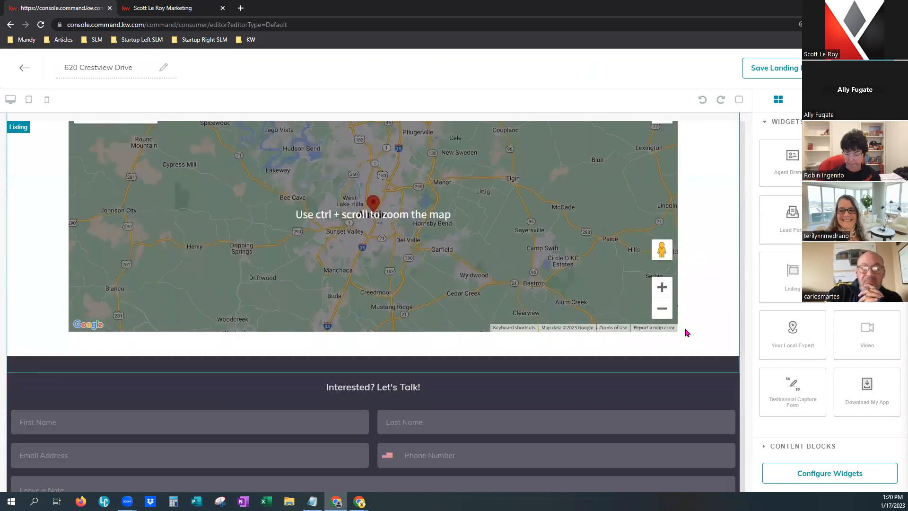
pyautogui.scroll(-2, 692, 326)
pyautogui.scroll(-2, 691, 322)
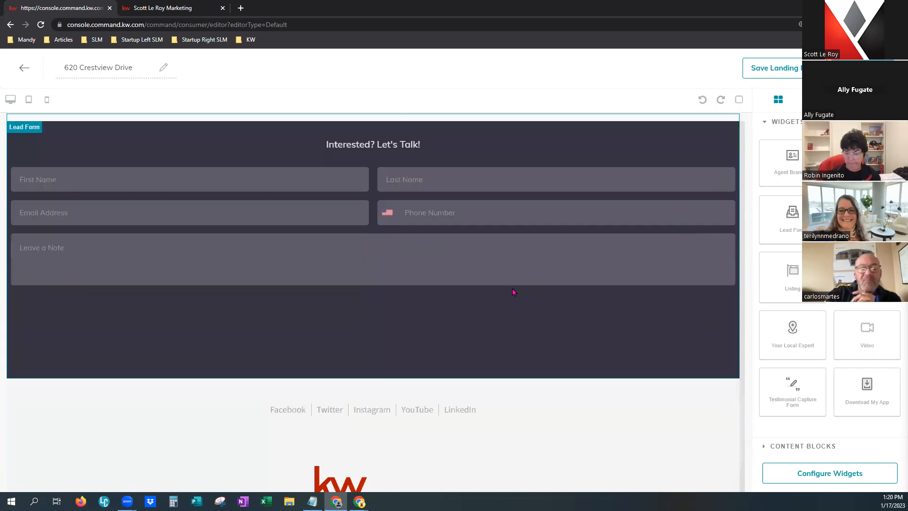
pyautogui.scroll(-3, 557, 374)
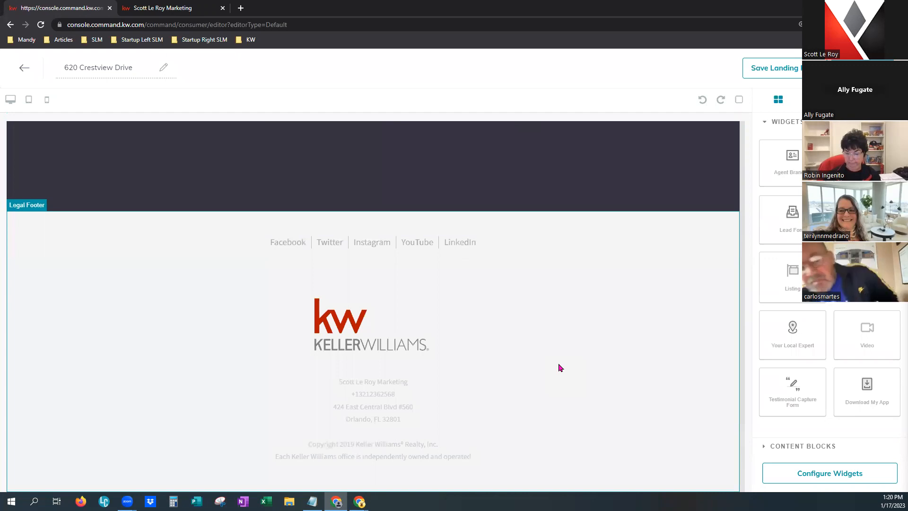
pyautogui.scroll(10, 558, 363)
pyautogui.scroll(10, 564, 362)
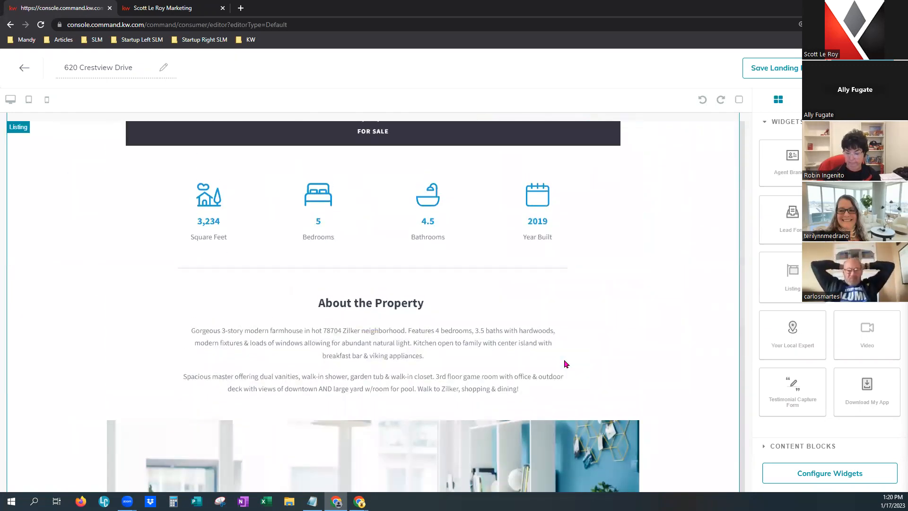
pyautogui.scroll(5, 565, 363)
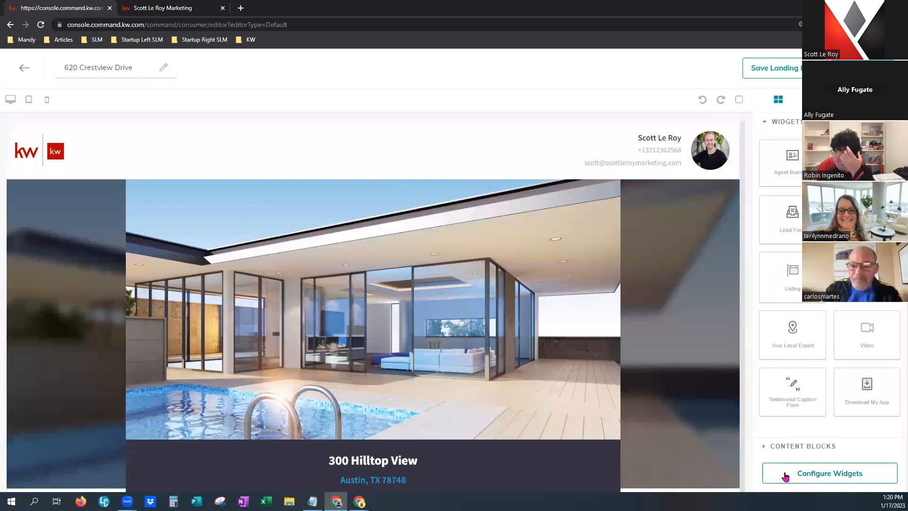
# Insert a trial text block above the hero image, then delete it.
pyautogui.click(814, 448)
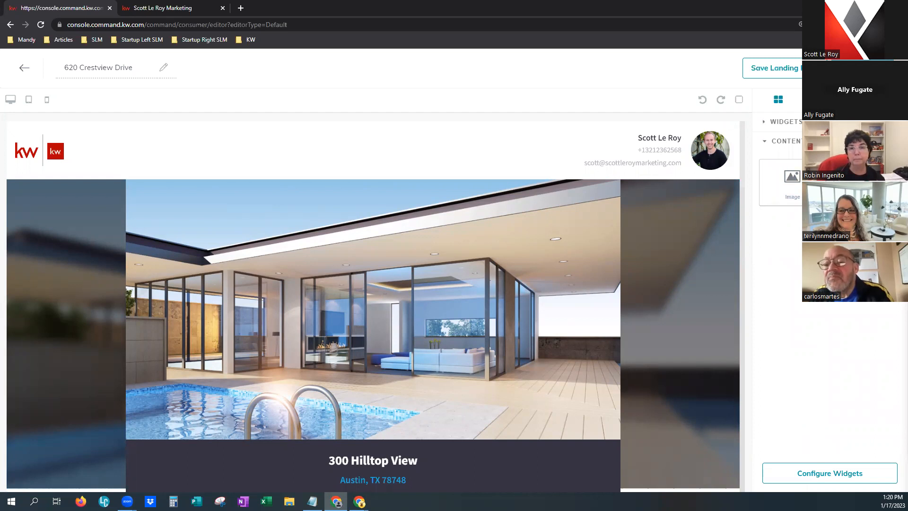
pyautogui.moveTo(783, 211); pyautogui.dragTo(576, 180)
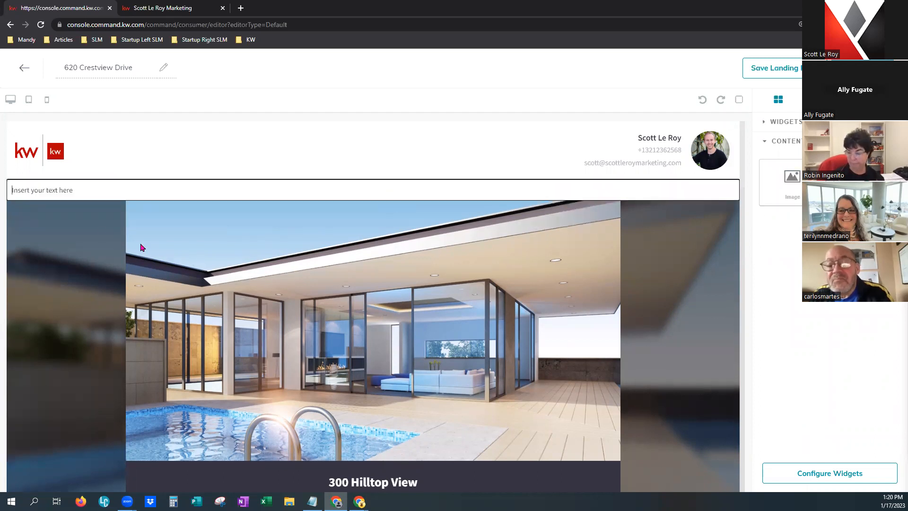
pyautogui.click(67, 182)
pyautogui.click(711, 190)
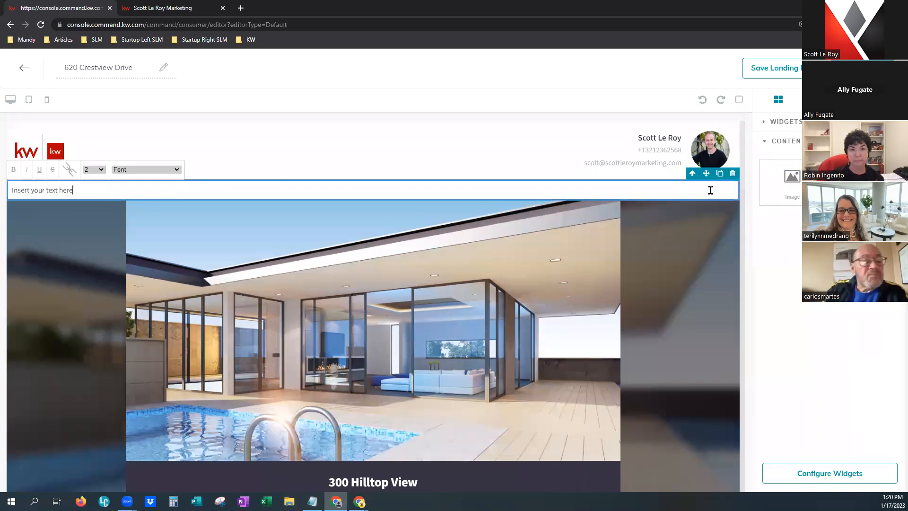
pyautogui.click(733, 176)
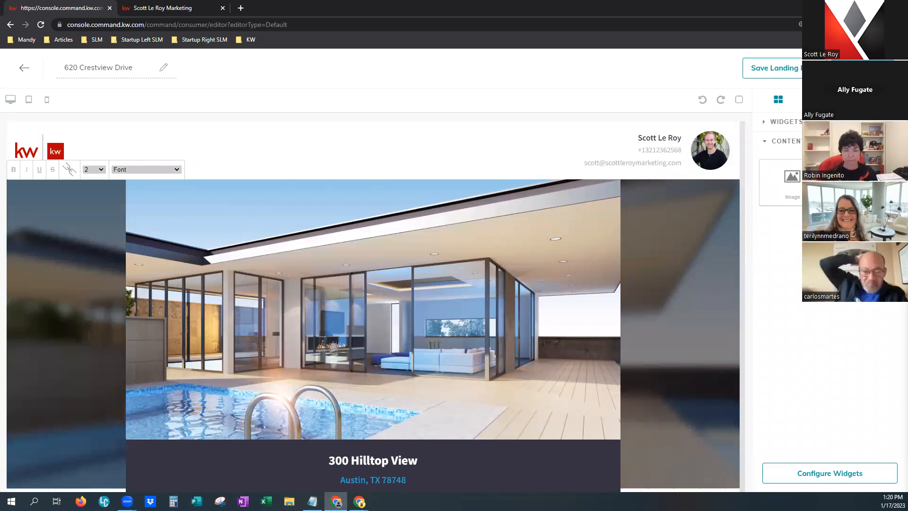
# Return to the Widgets list and open the Listing widget's configuration settings.
pyautogui.click(798, 121)
pyautogui.click(799, 121)
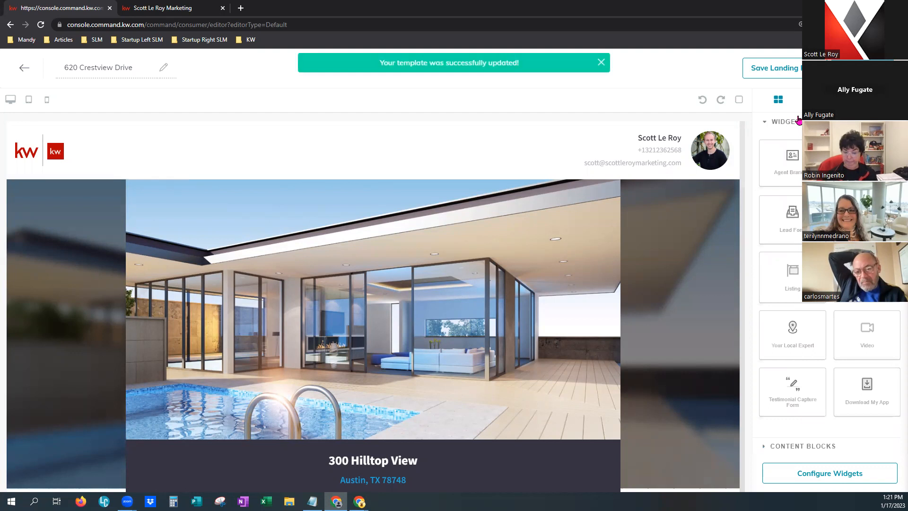
pyautogui.click(848, 479)
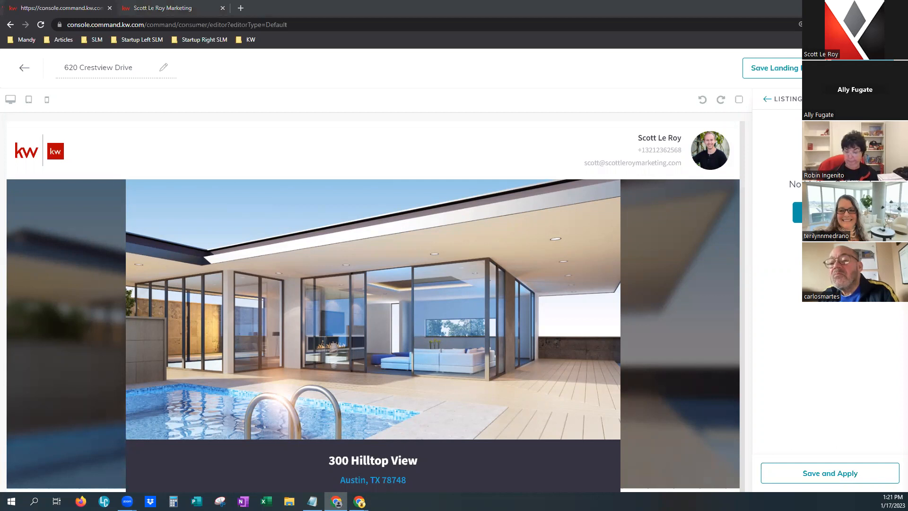
pyautogui.click(373, 150)
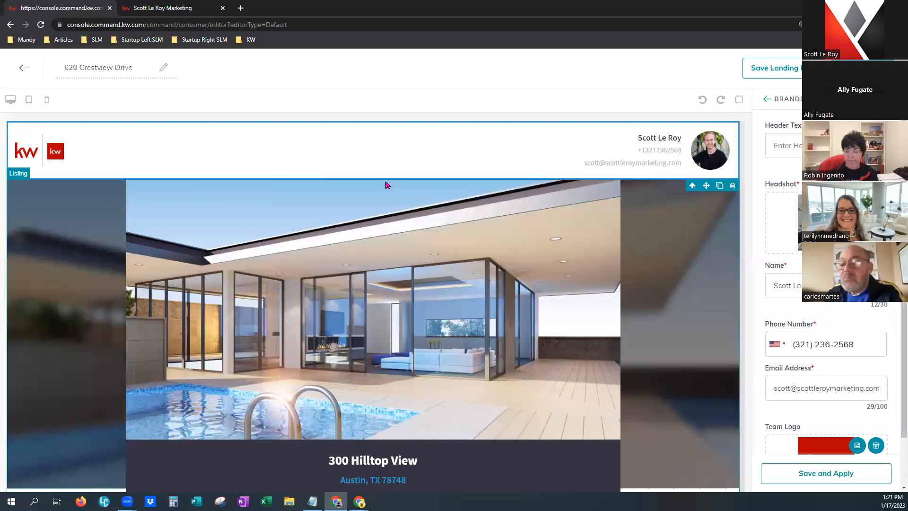
pyautogui.click(778, 145)
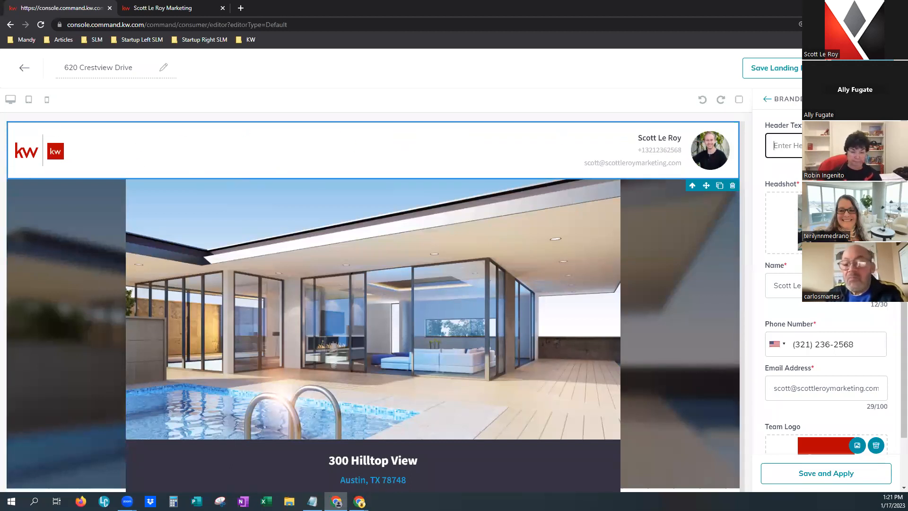
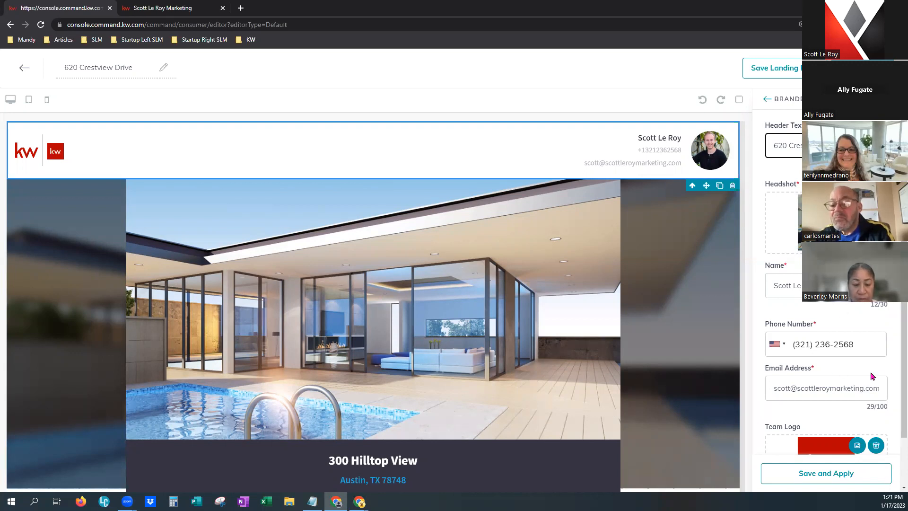
pyautogui.scroll(-2, 883, 378)
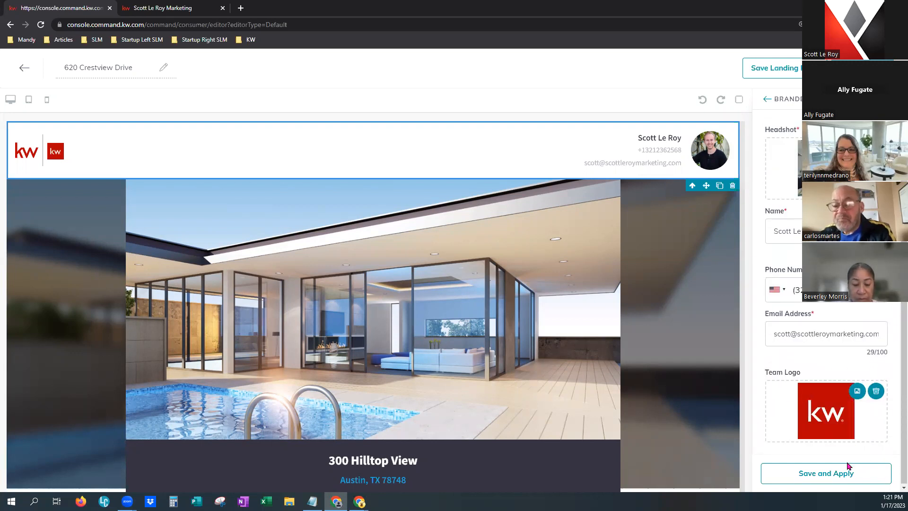
pyautogui.click(836, 483)
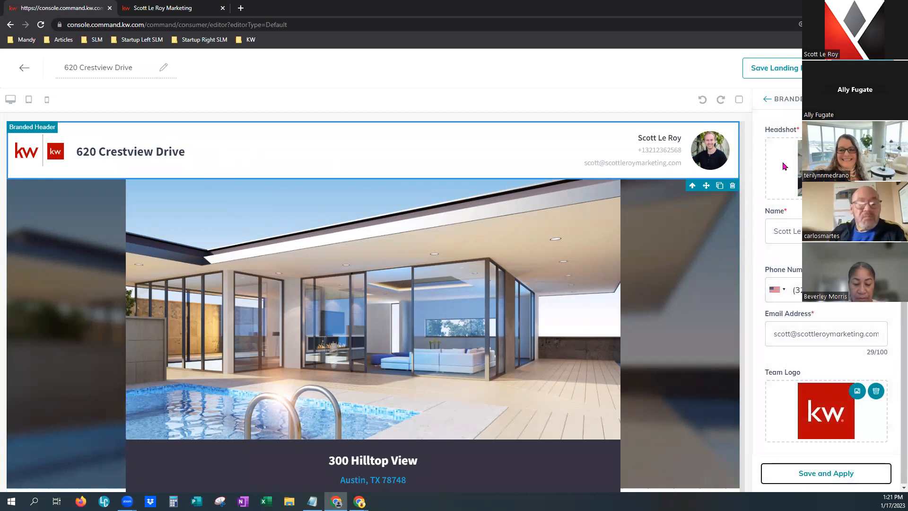
pyautogui.scroll(1, 785, 165)
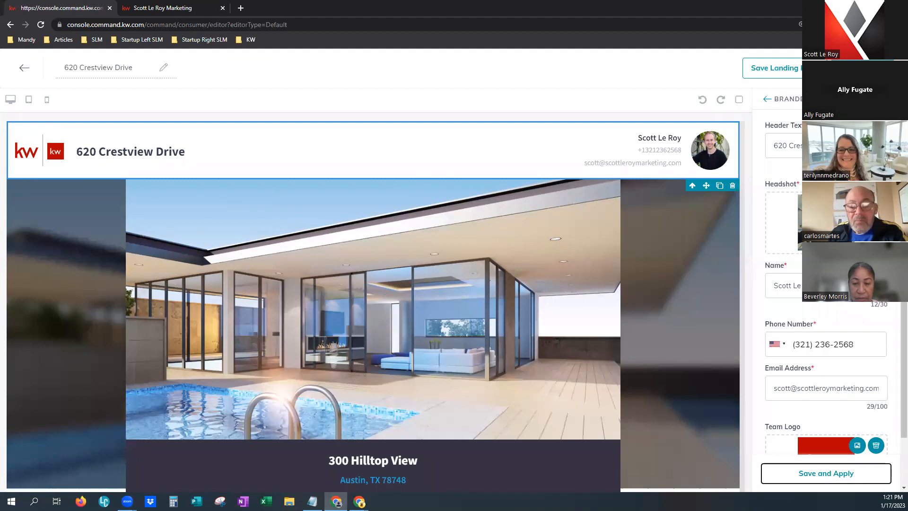
pyautogui.click(373, 306)
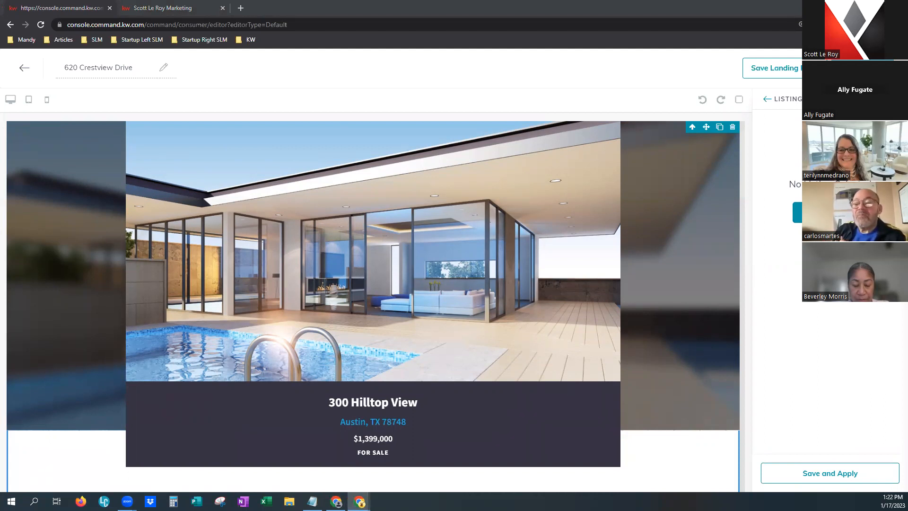
pyautogui.click(830, 212)
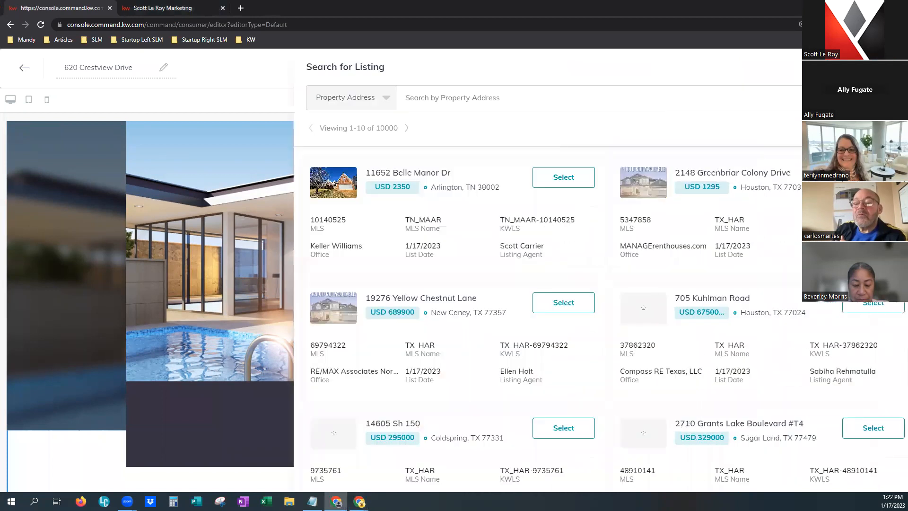
pyautogui.click(363, 104)
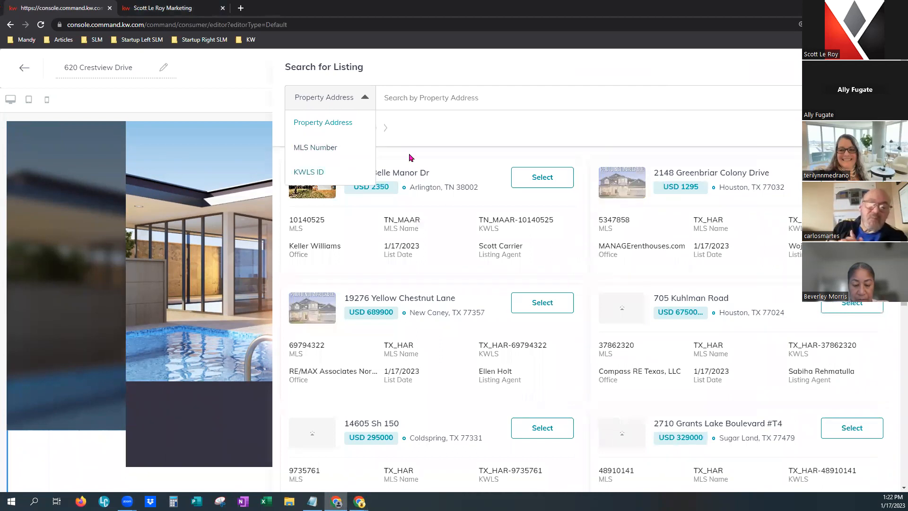
pyautogui.click(424, 92)
pyautogui.click(366, 102)
pyautogui.click(339, 146)
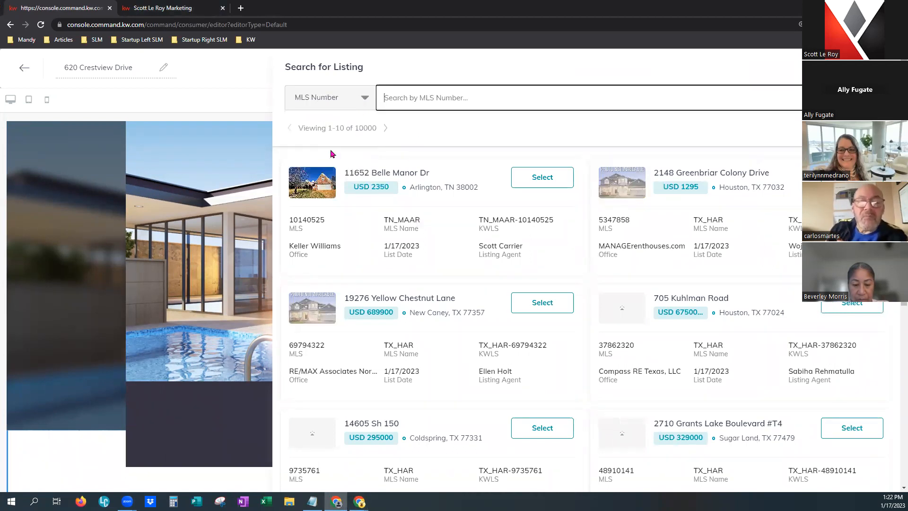
pyautogui.click(436, 98)
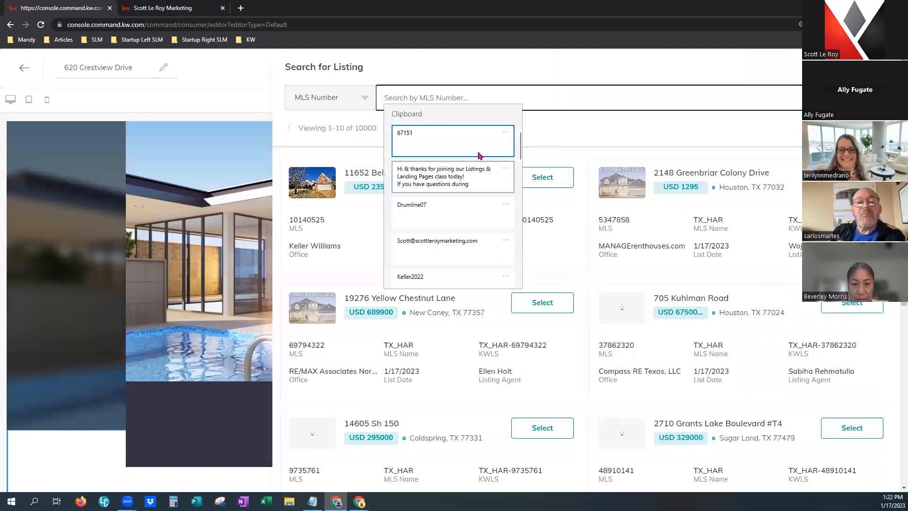
pyautogui.click(432, 144)
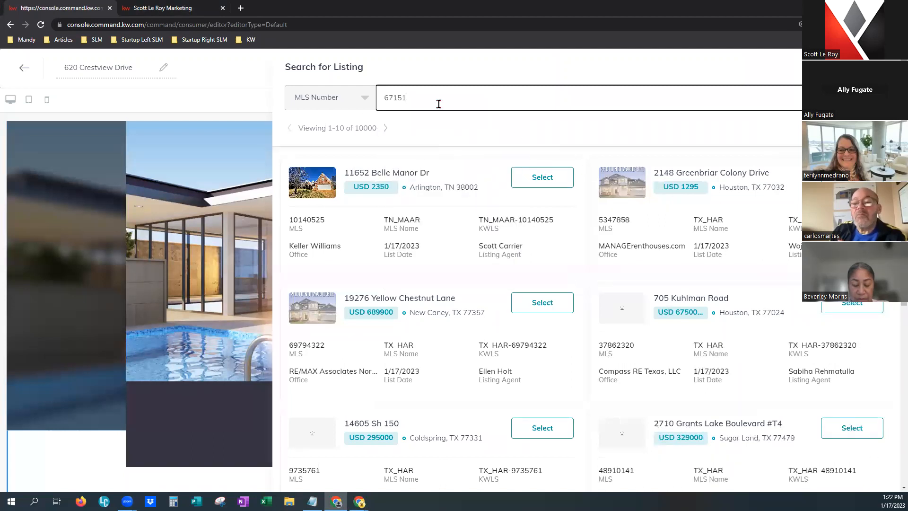
pyautogui.press('Return')
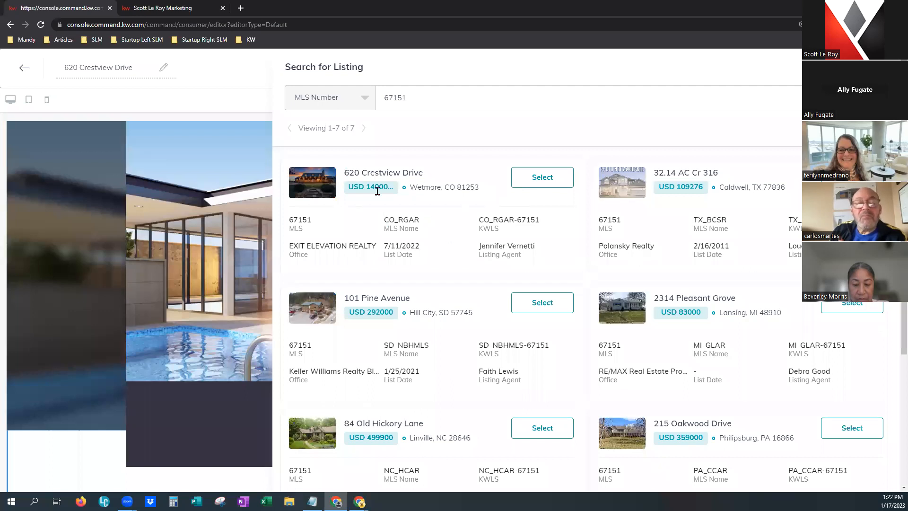
pyautogui.click(552, 179)
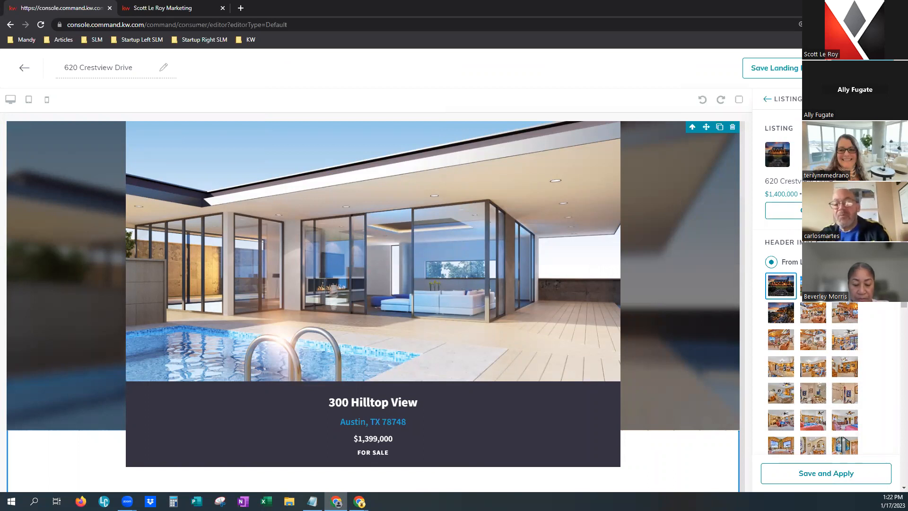
pyautogui.scroll(-3, 814, 331)
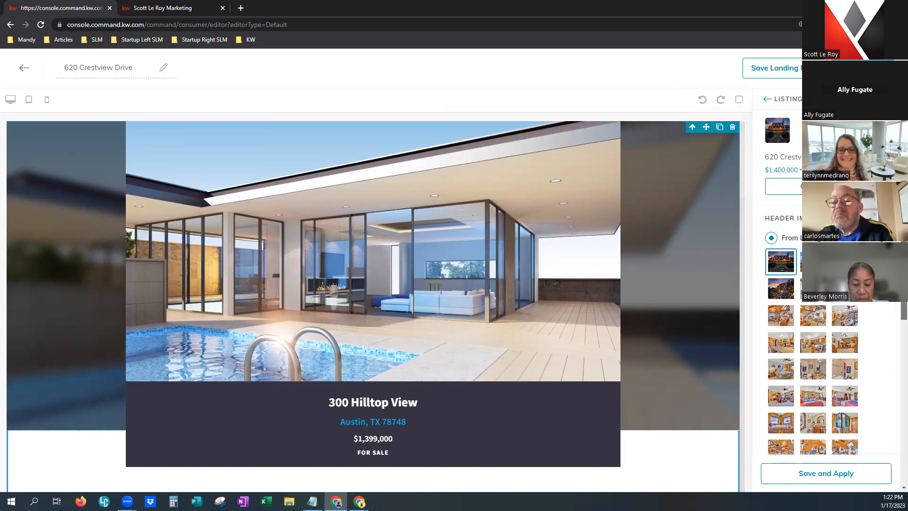
pyautogui.scroll(-1, 799, 218)
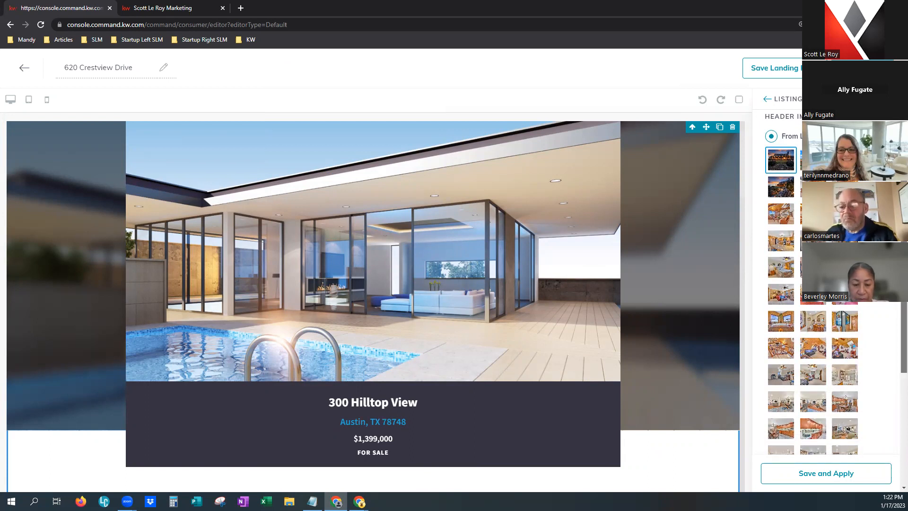
pyautogui.scroll(-10, 813, 284)
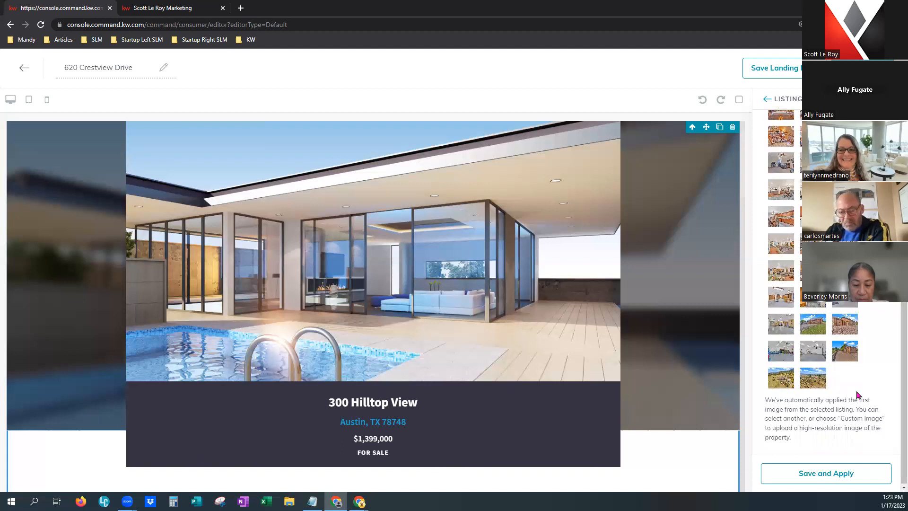
pyautogui.scroll(10, 896, 360)
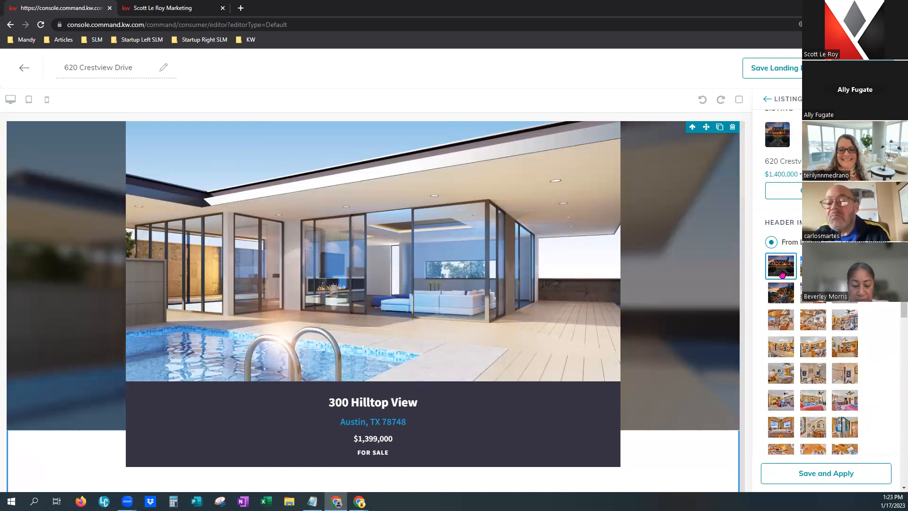
pyautogui.click(813, 266)
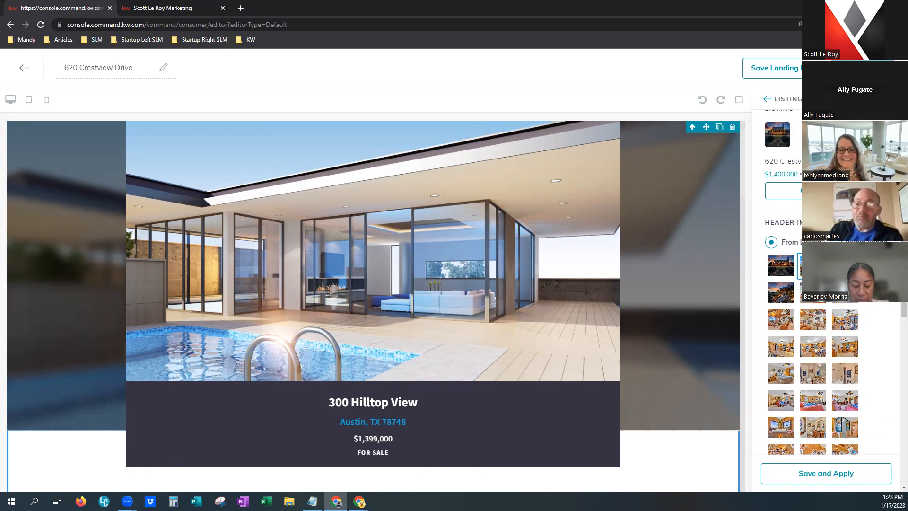
pyautogui.click(790, 270)
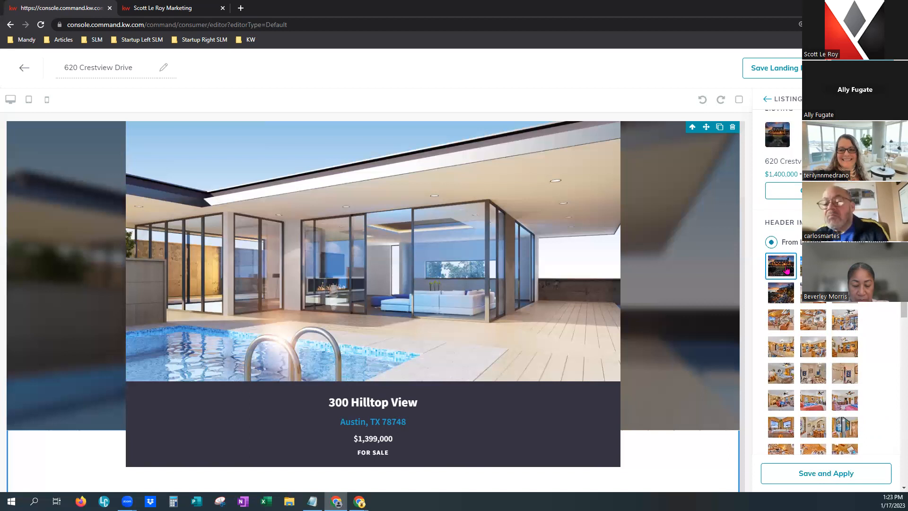
pyautogui.moveTo(904, 204)
pyautogui.mouseDown()
pyautogui.moveTo(895, 370)
pyautogui.moveTo(901, 202)
pyautogui.mouseUp()
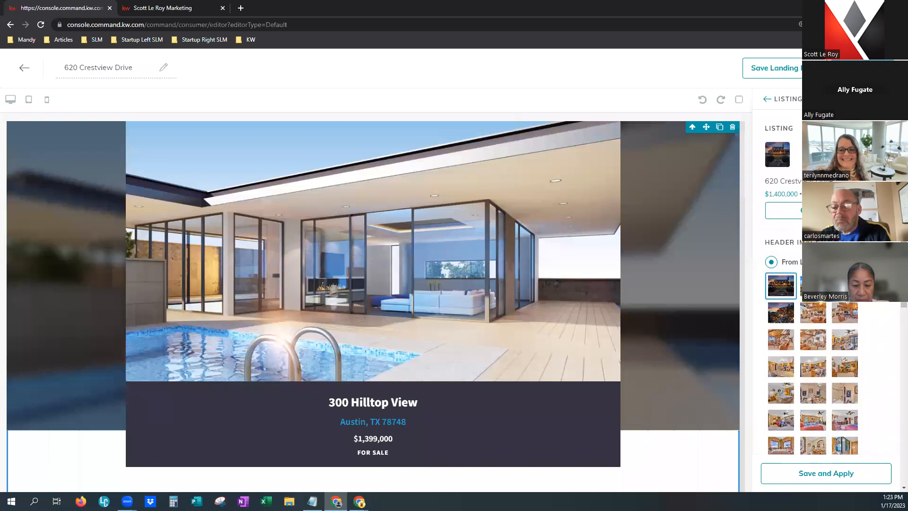
pyautogui.click(829, 477)
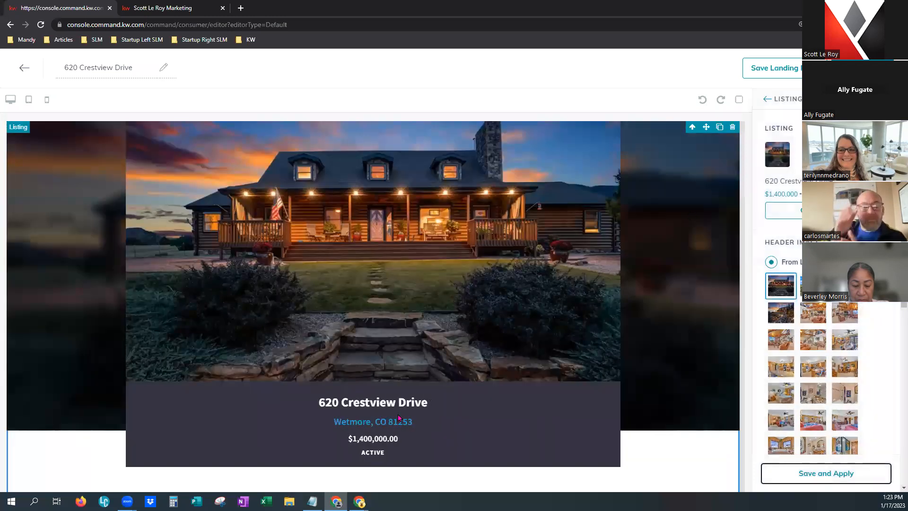
pyautogui.scroll(-2, 428, 417)
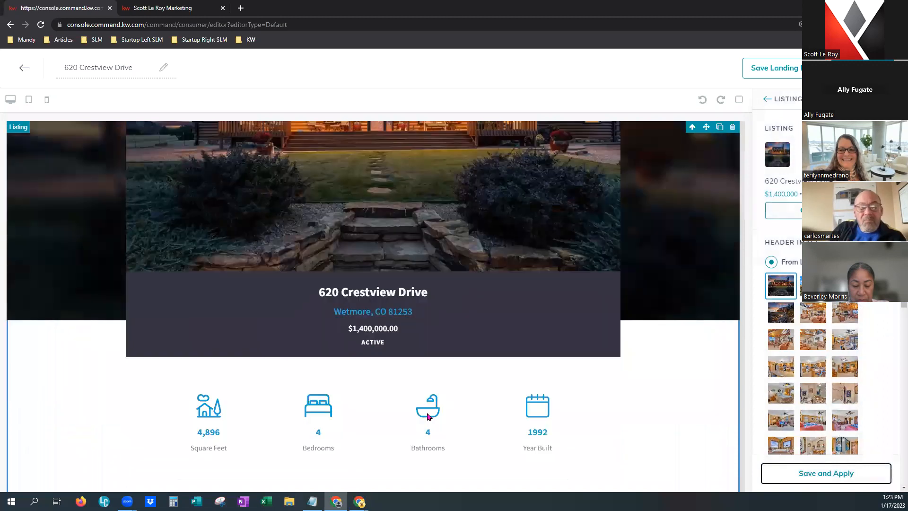
pyautogui.scroll(-2, 428, 416)
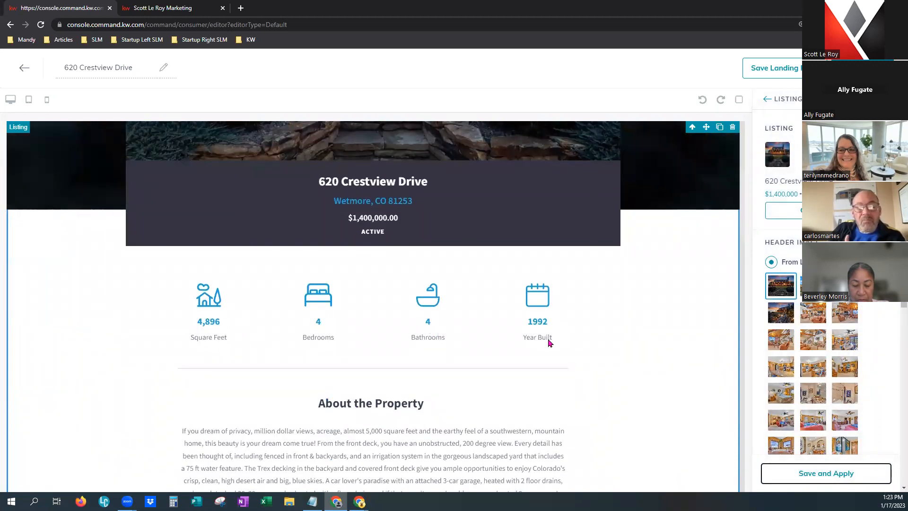
pyautogui.scroll(-4, 557, 397)
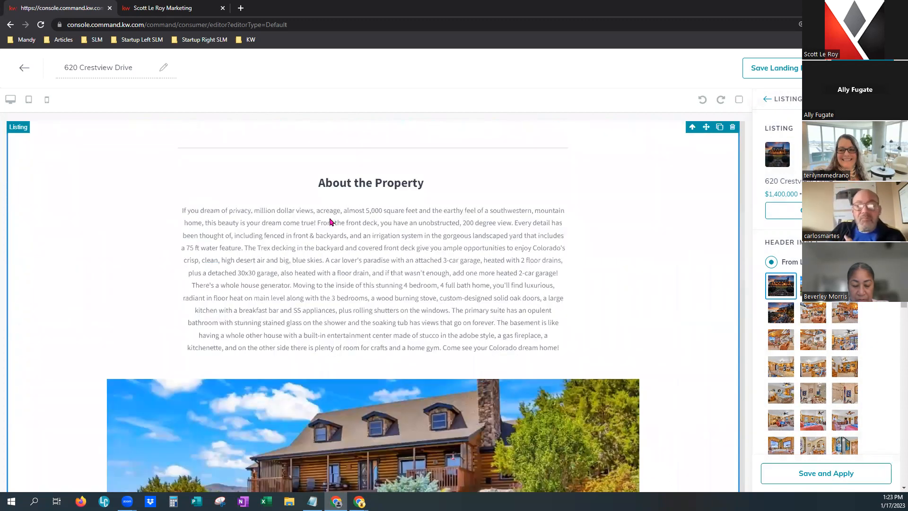
pyautogui.scroll(-4, 605, 355)
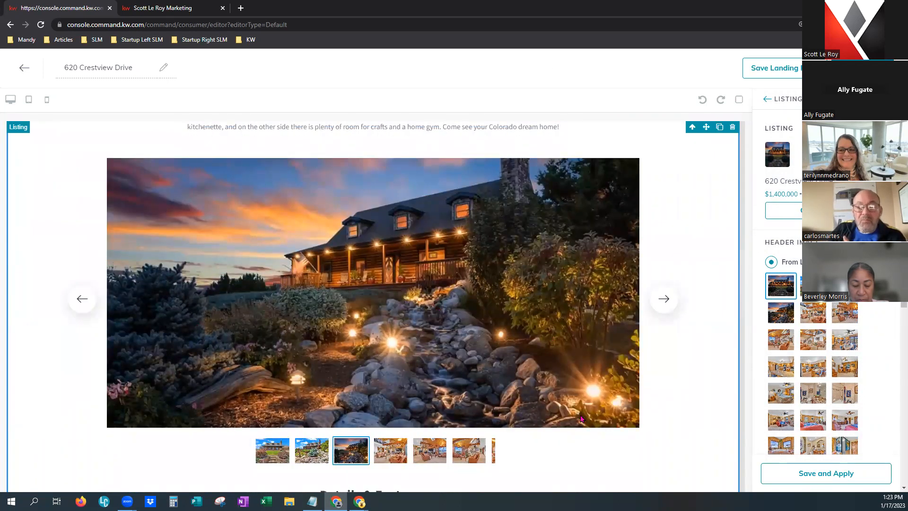
pyautogui.scroll(-8, 581, 417)
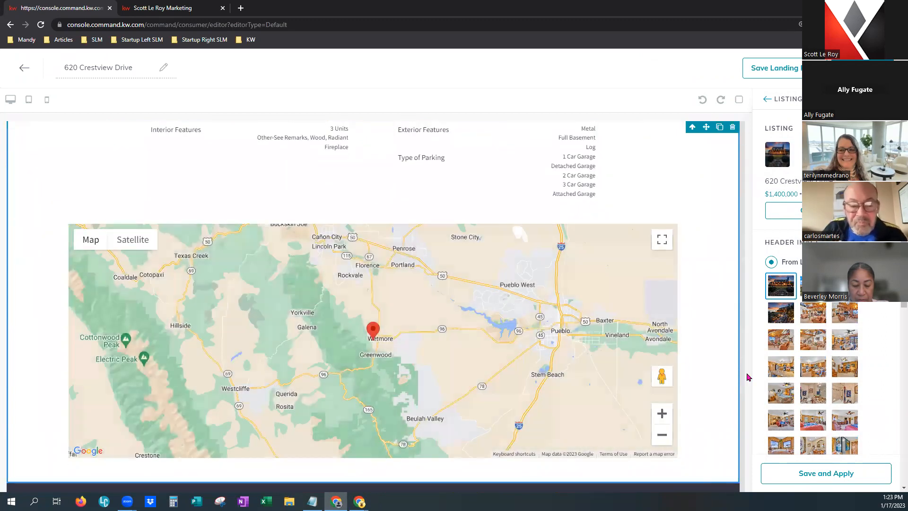
pyautogui.scroll(-5, 712, 379)
pyautogui.scroll(9, 714, 386)
pyautogui.scroll(8, 716, 388)
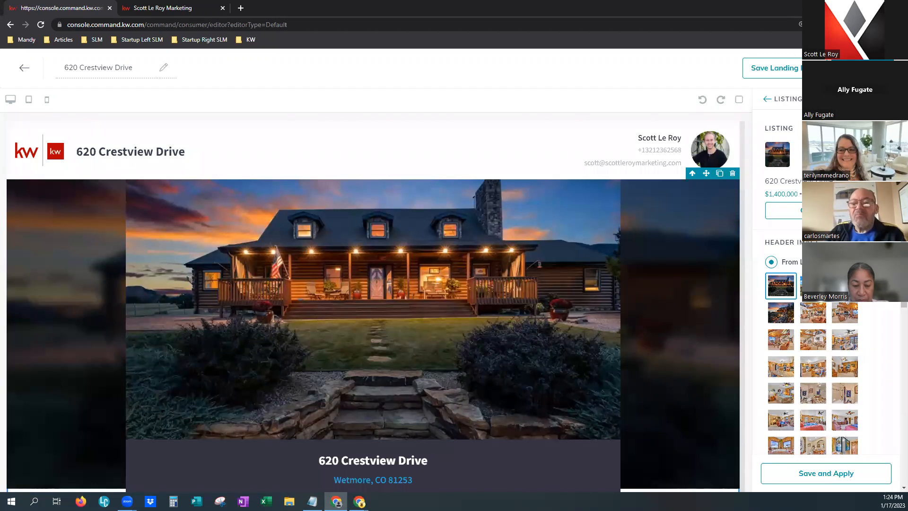
pyautogui.scroll(-20, 346, 163)
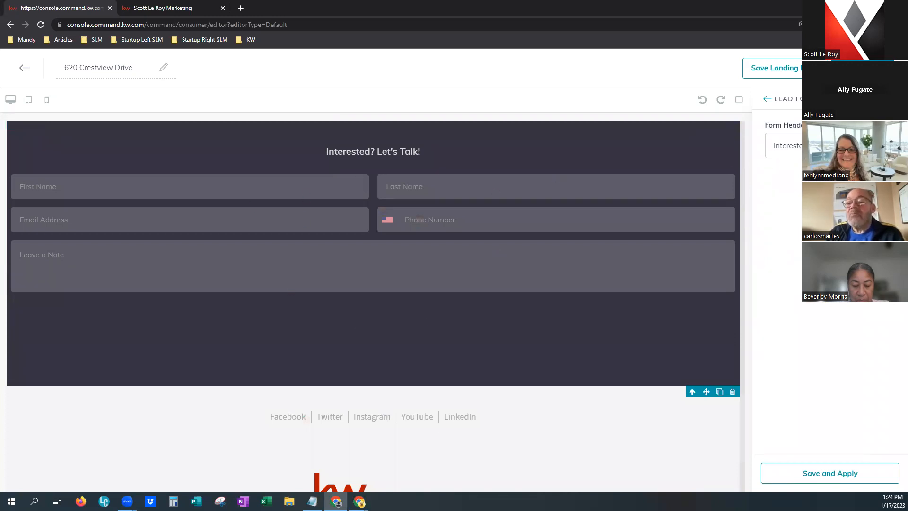
# Replace the form header with 'Schedule Your Private Tour' and apply the change.
pyautogui.moveTo(855, 144); pyautogui.dragTo(773, 140)
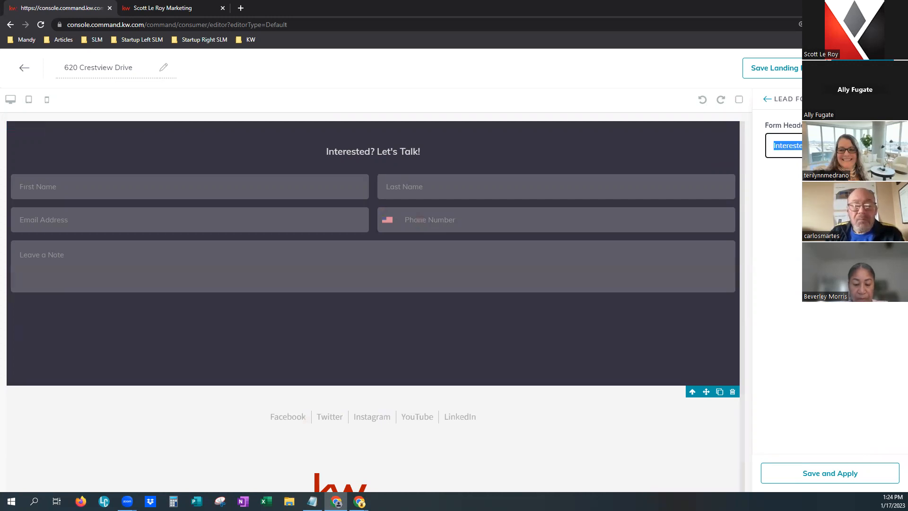
pyautogui.write('Would y')
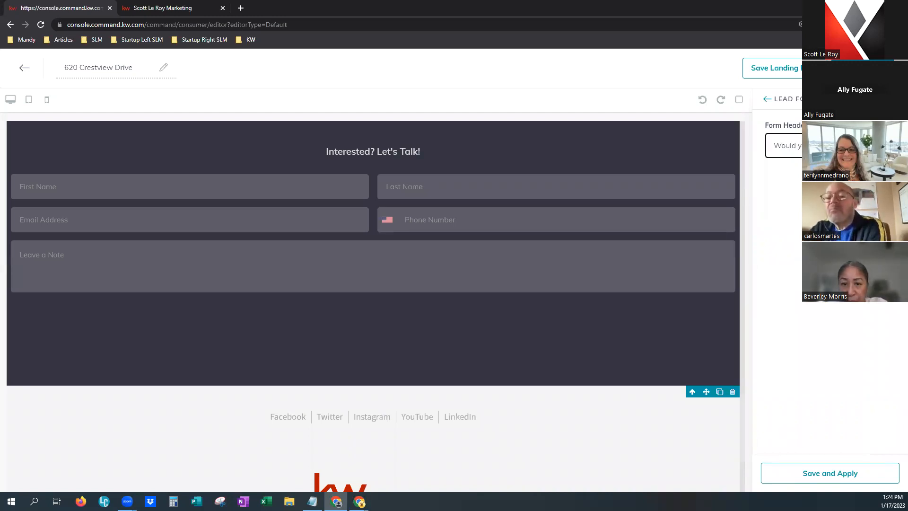
pyautogui.press('BackSpace')
pyautogui.press('BackSpace')
pyautogui.press('BackSpace')
pyautogui.press('BackSpace')
pyautogui.press('BackSpace')
pyautogui.press('BackSpace')
pyautogui.press('BackSpace')
pyautogui.write('Schedule')
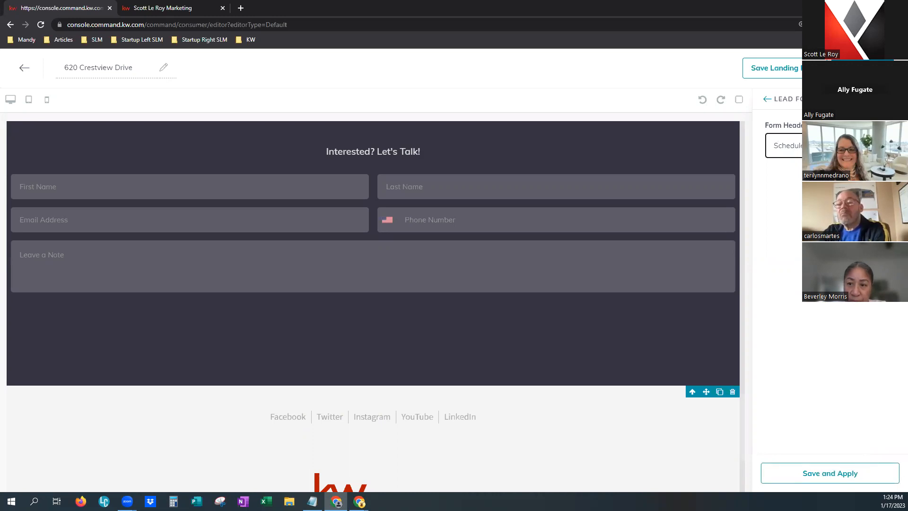
pyautogui.click(822, 475)
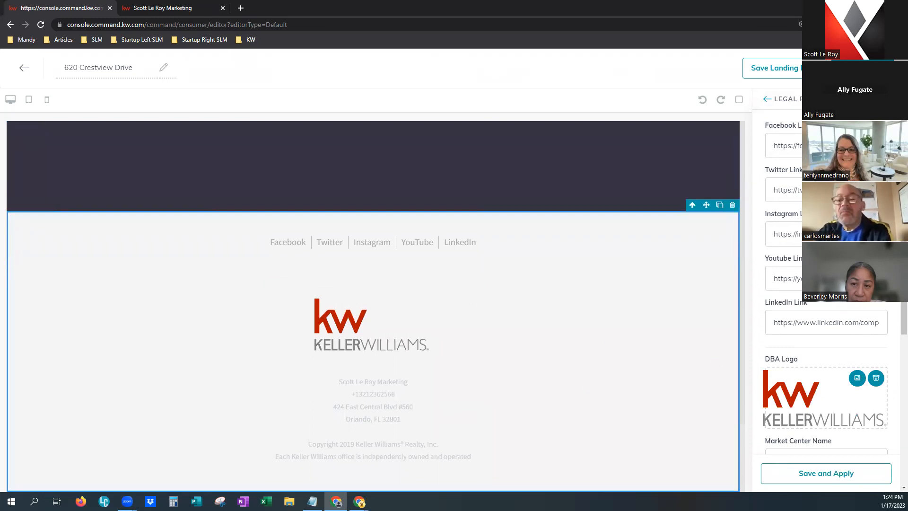
# Save the landing page and confirm updating its live published version.
pyautogui.scroll(-3, 827, 284)
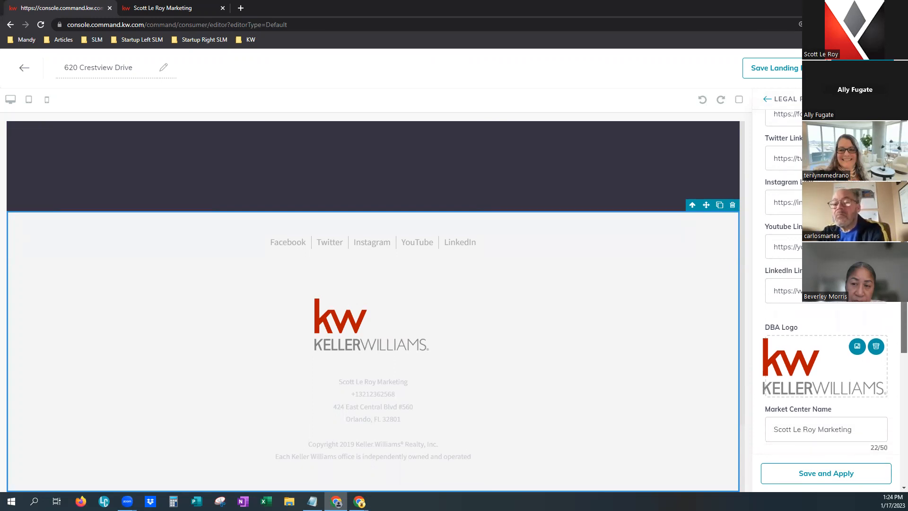
pyautogui.scroll(-5, 895, 373)
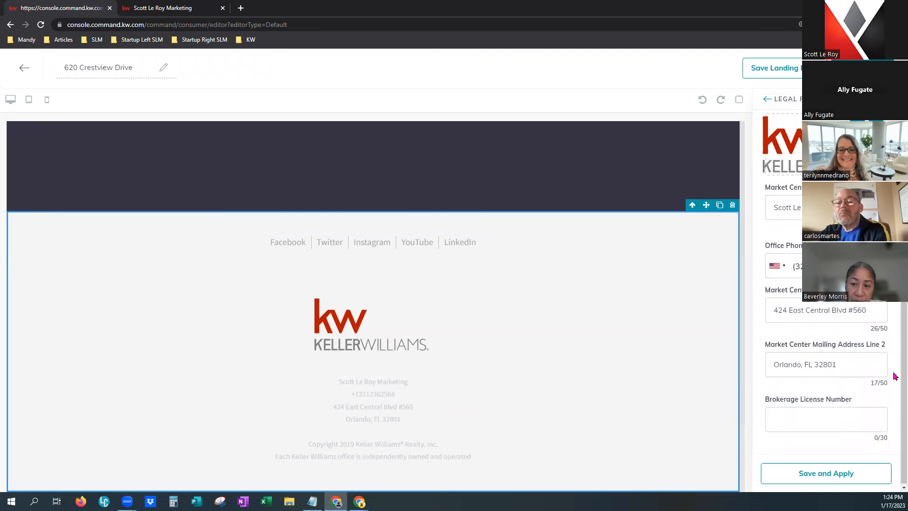
pyautogui.click(811, 479)
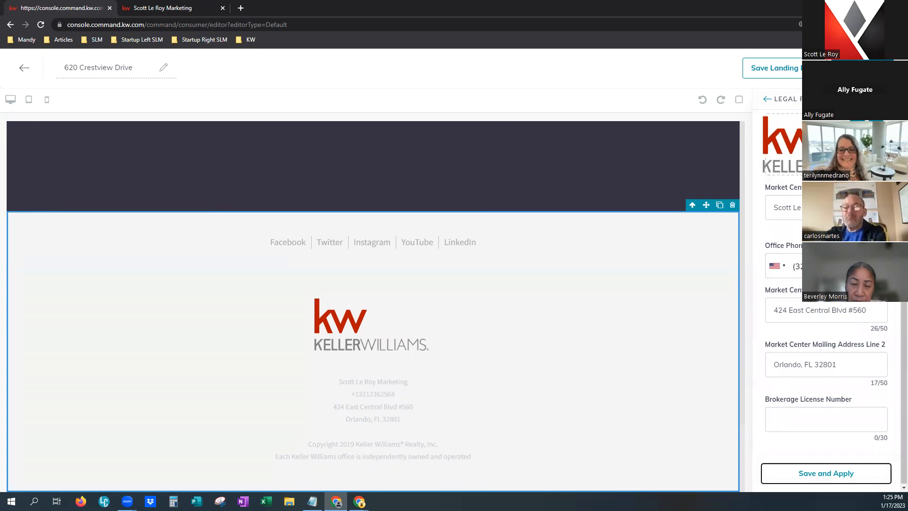
pyautogui.click(826, 473)
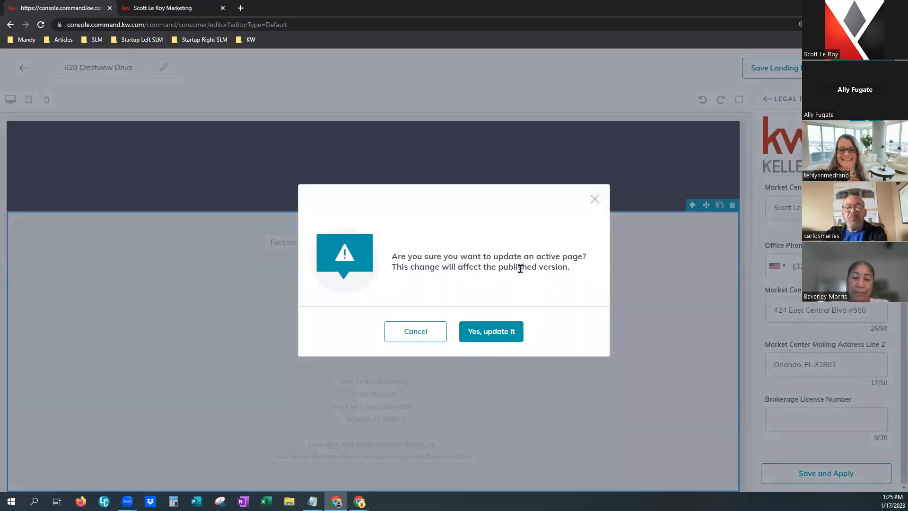
pyautogui.click(484, 341)
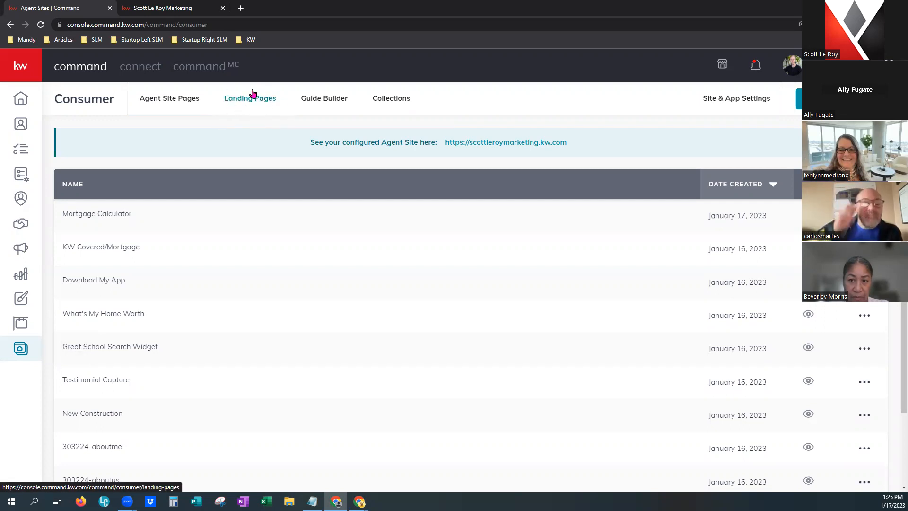
pyautogui.click(234, 102)
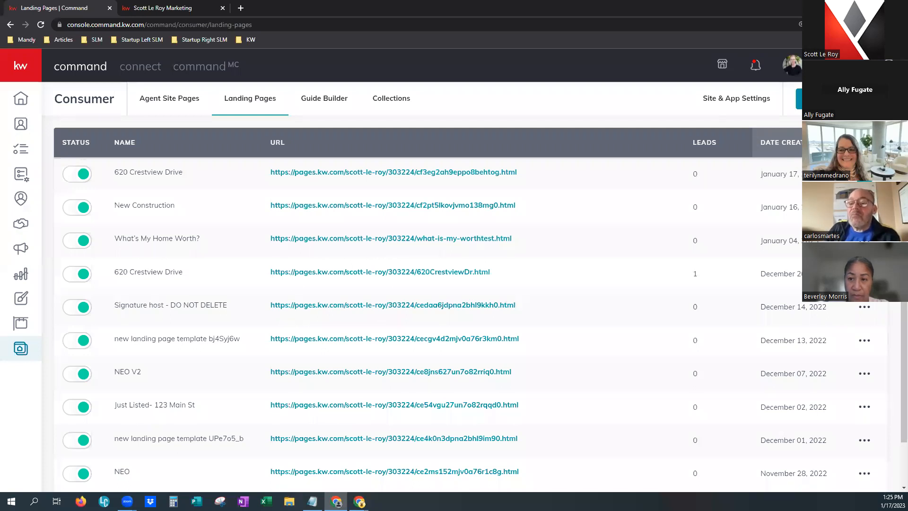
pyautogui.click(865, 174)
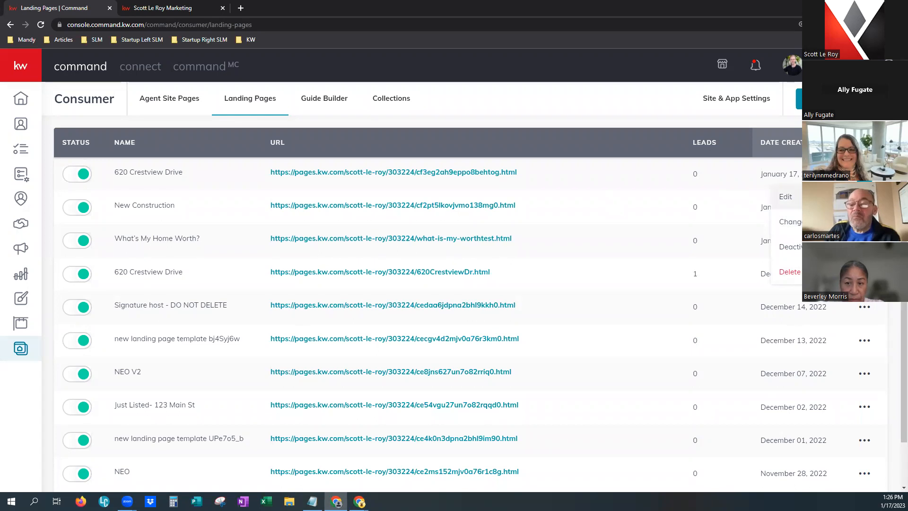
pyautogui.click(791, 221)
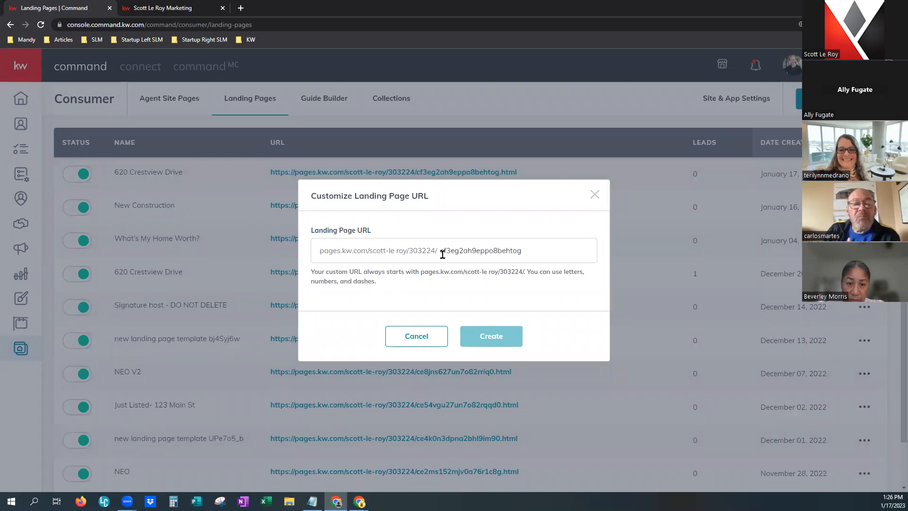
pyautogui.moveTo(440, 250); pyautogui.dragTo(554, 249)
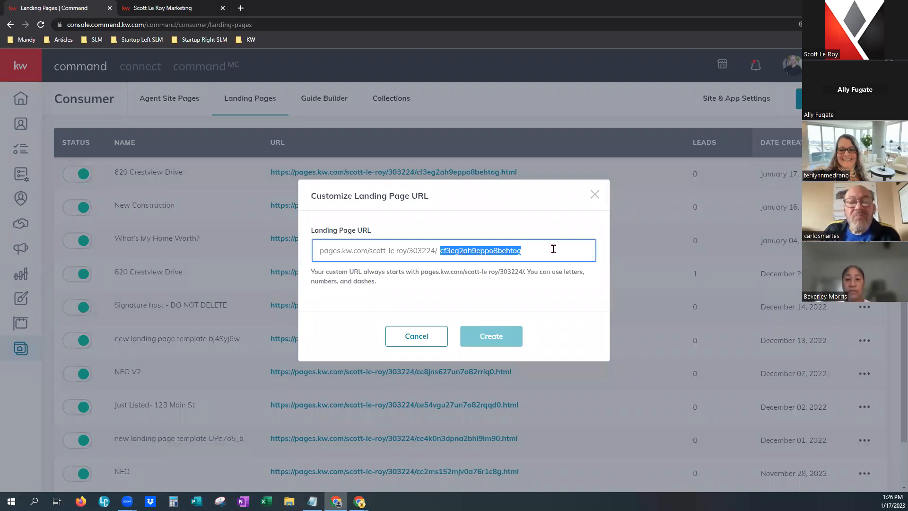
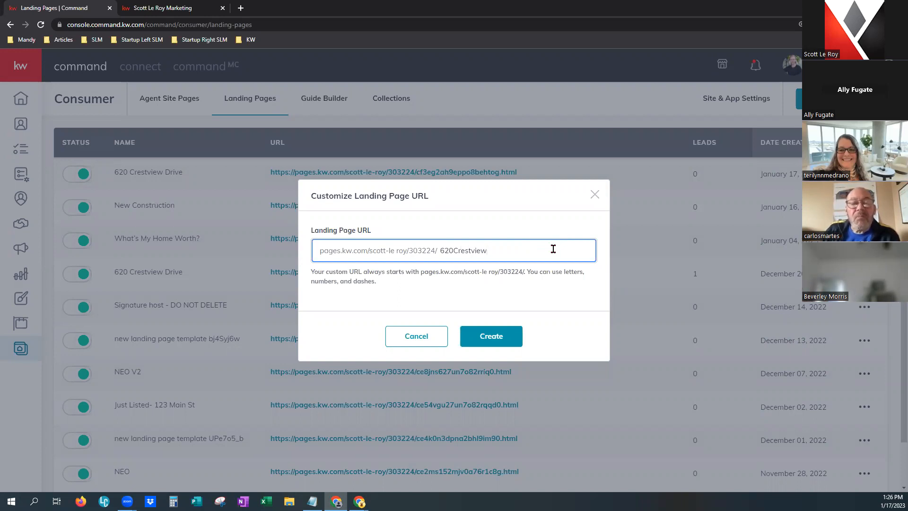
pyautogui.click(486, 339)
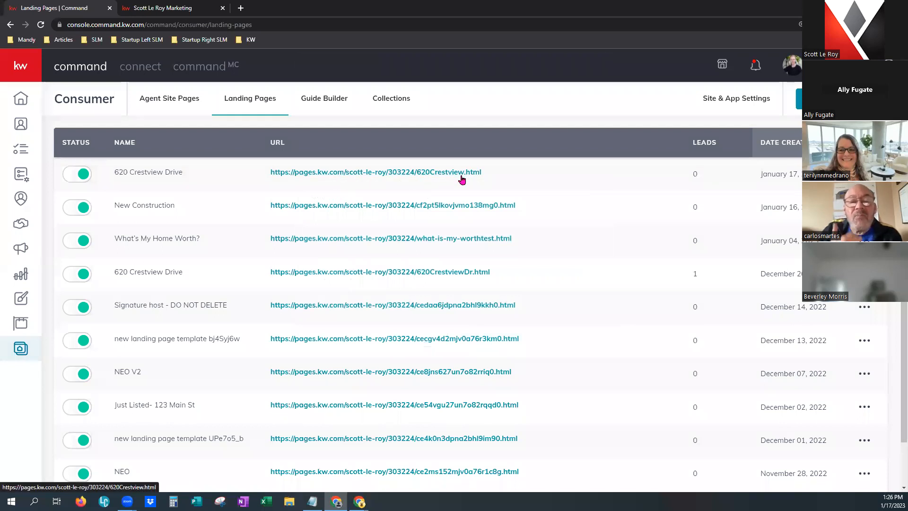
pyautogui.rightClick(438, 173)
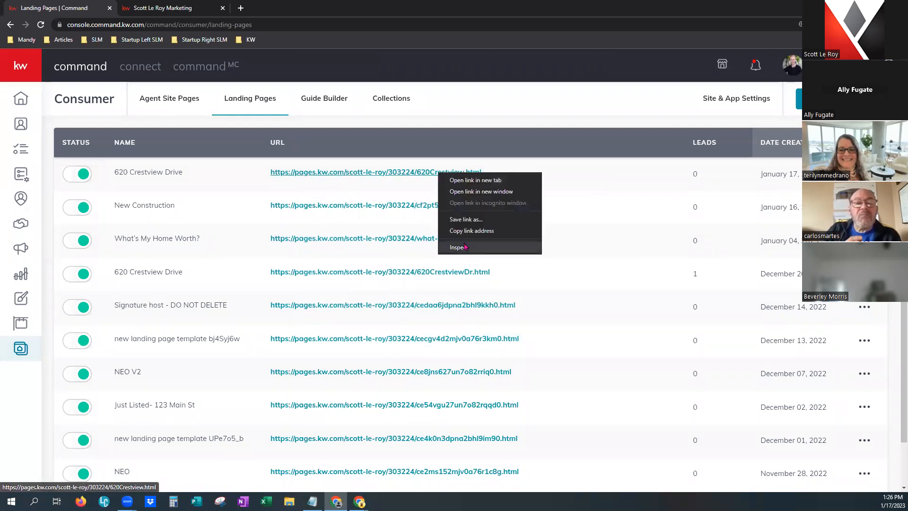
pyautogui.click(463, 236)
pyautogui.click(241, 8)
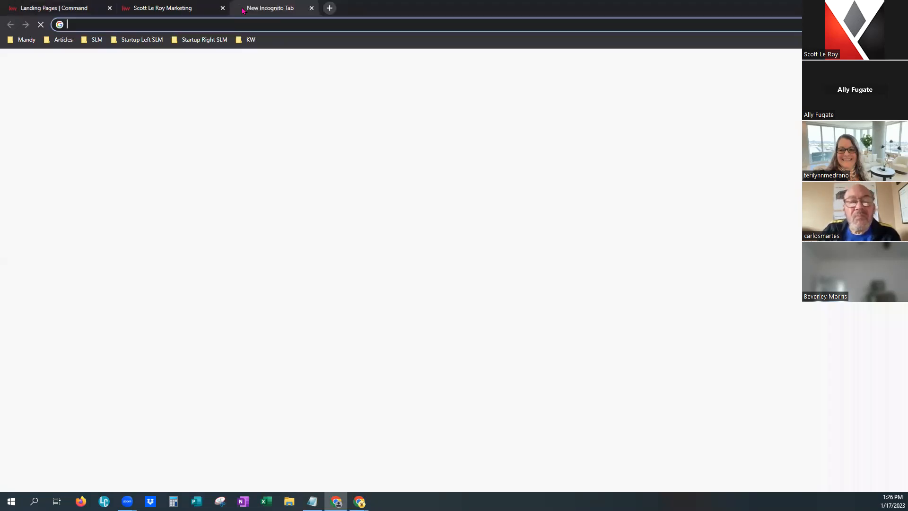
pyautogui.rightClick(298, 25)
pyautogui.click(315, 90)
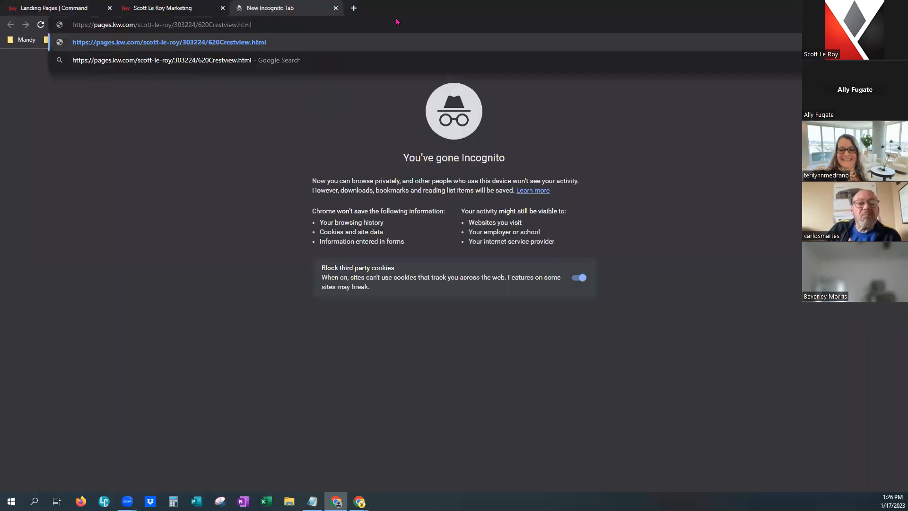
pyautogui.press('Return')
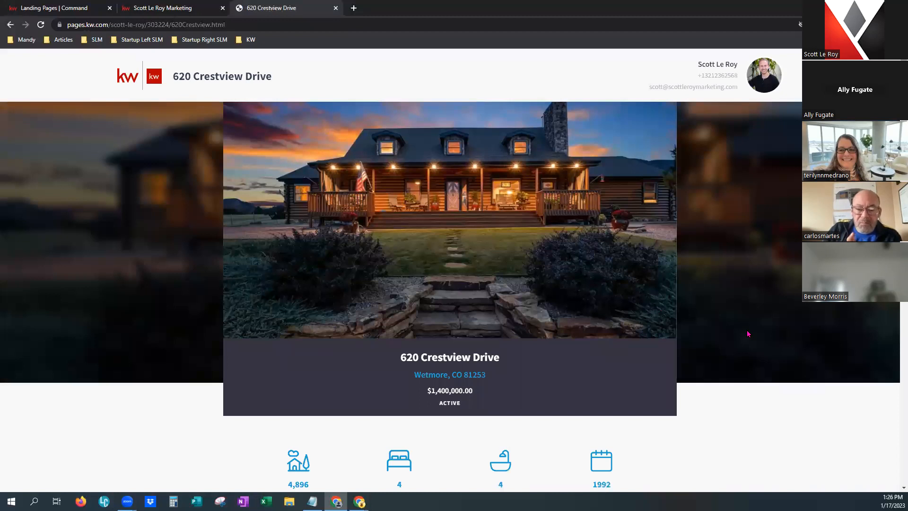
pyautogui.scroll(-10, 748, 334)
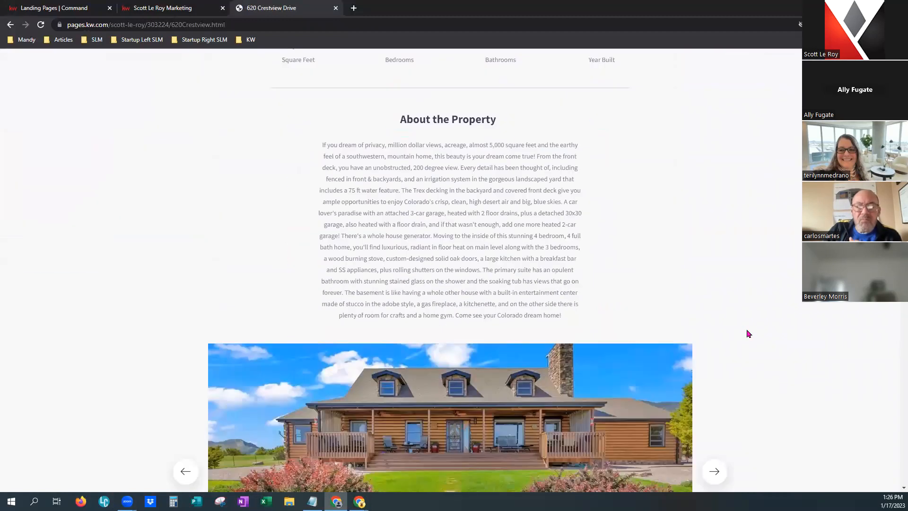
pyautogui.scroll(-12, 749, 334)
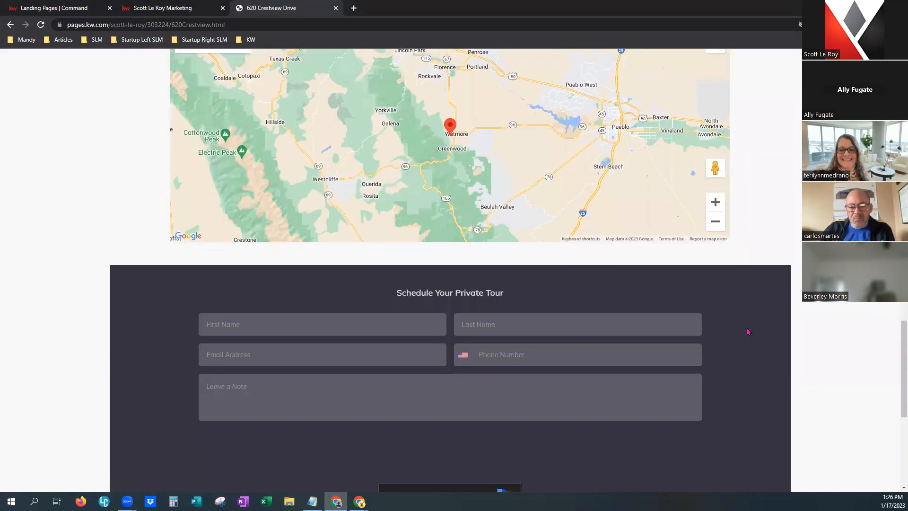
pyautogui.scroll(-2, 749, 334)
# Enter a test first name, last name, e-mail address and phone number in the tour form.
pyautogui.click(355, 216)
pyautogui.write('Scott')
pyautogui.press('Tab')
pyautogui.write('Le R')
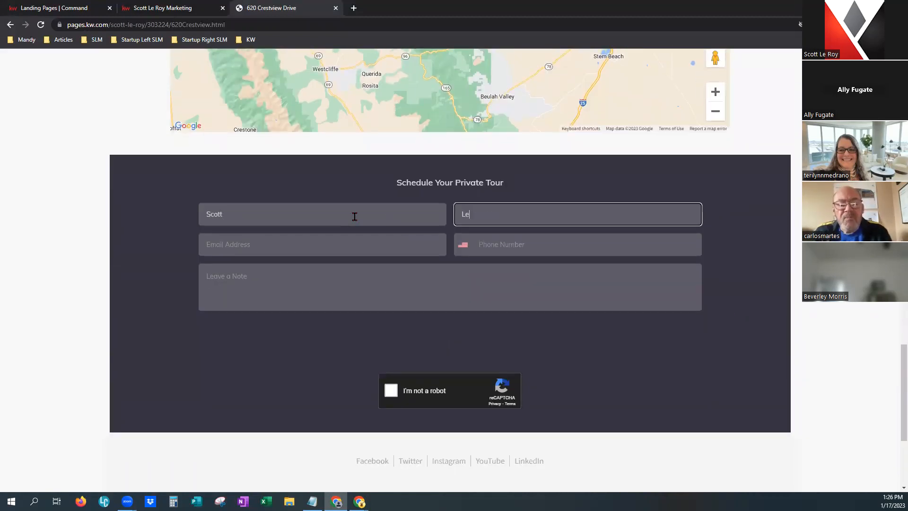
pyautogui.press('Tab')
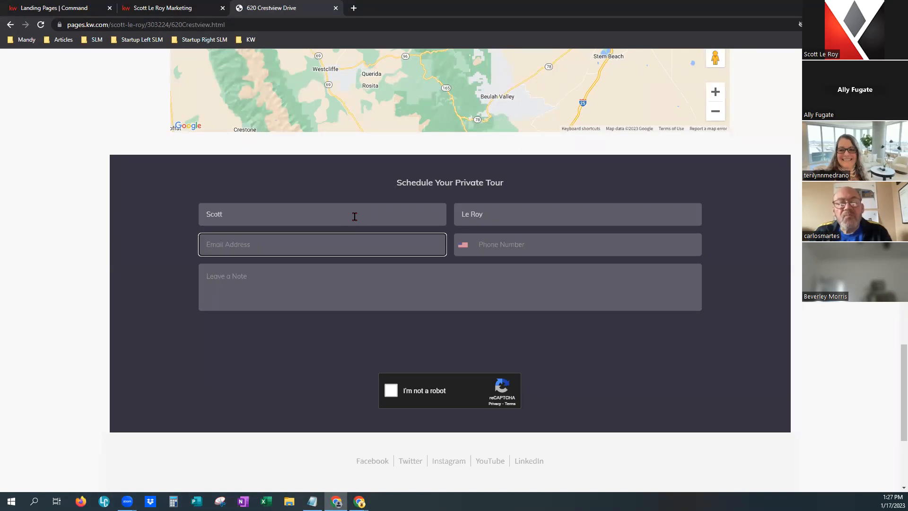
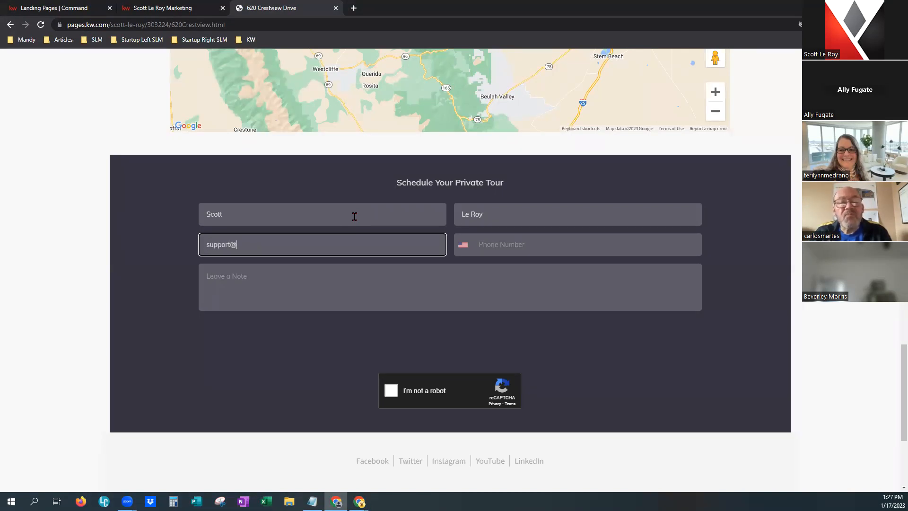
pyautogui.press('Tab')
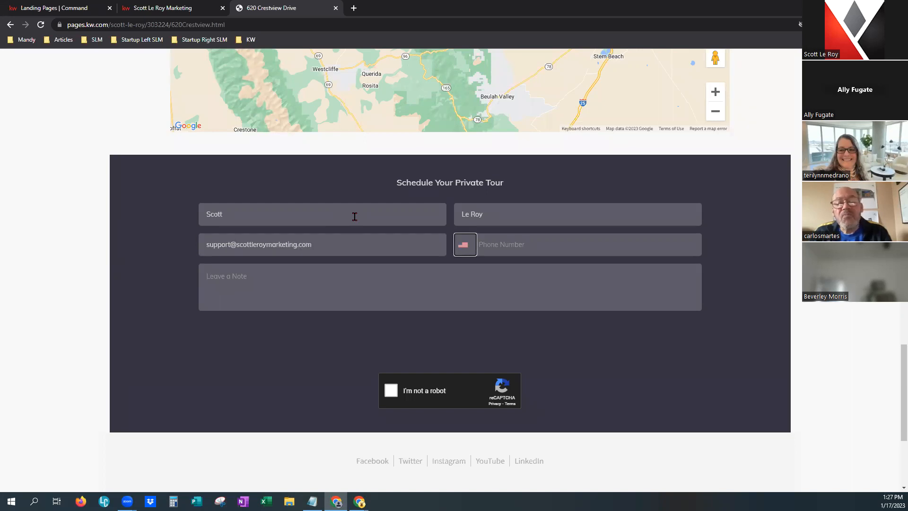
pyautogui.press('Tab')
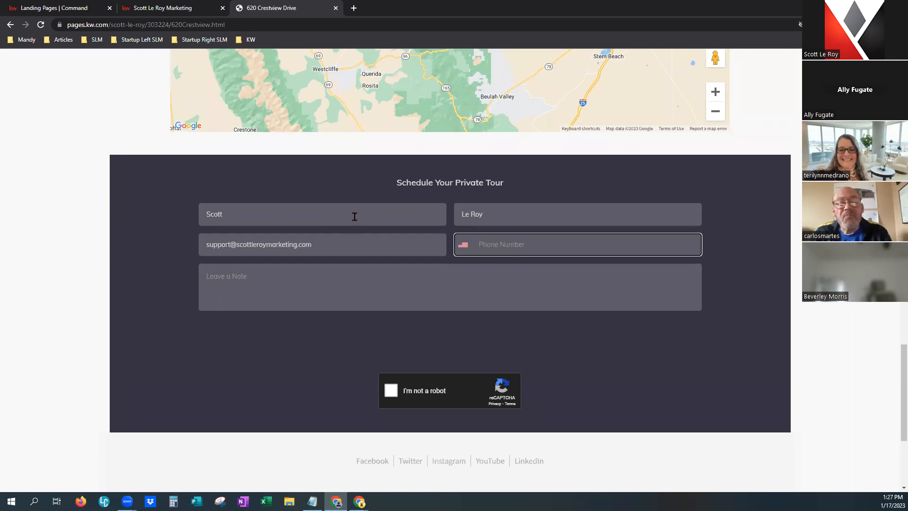
pyautogui.scroll(-4, 354, 216)
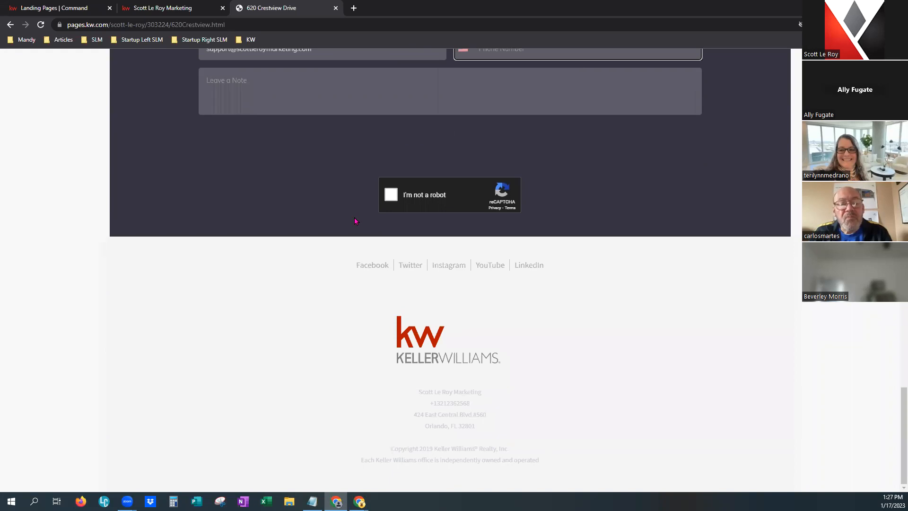
pyautogui.scroll(5, 672, 251)
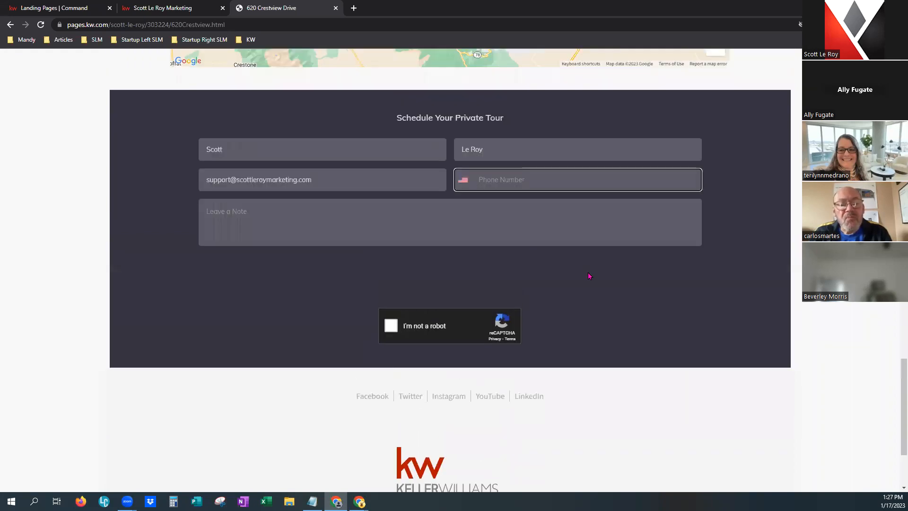
pyautogui.write('1234564444')
# Add the note 'Hi! :)', tick reCAPTCHA, send, then select the rejected phone number.
pyautogui.press('Tab')
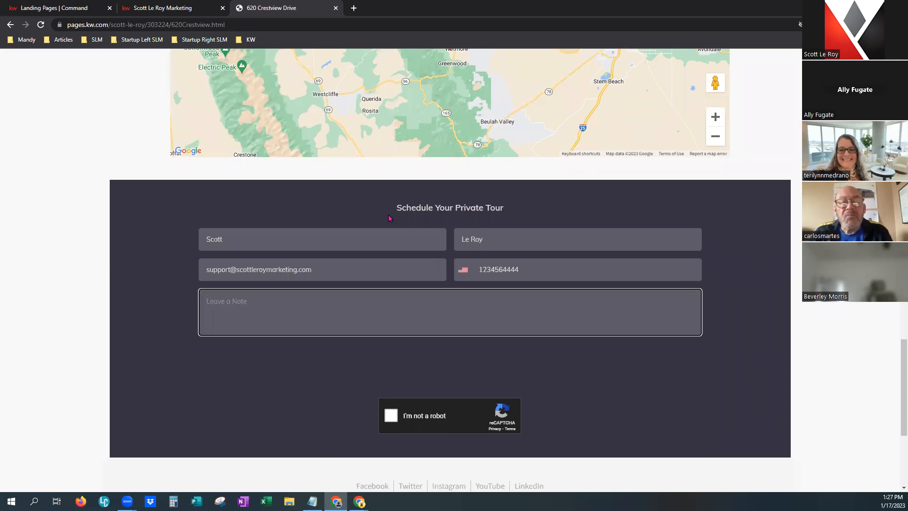
pyautogui.write('Hi! :)')
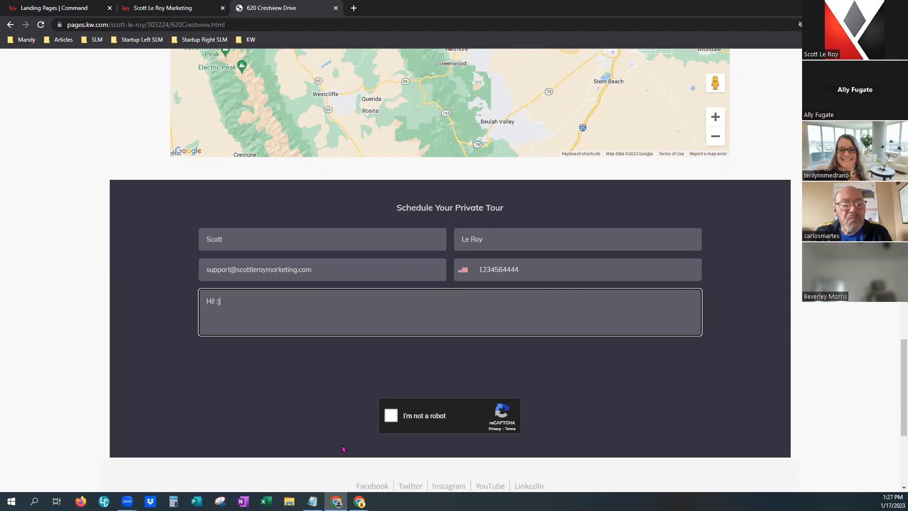
pyautogui.click(396, 415)
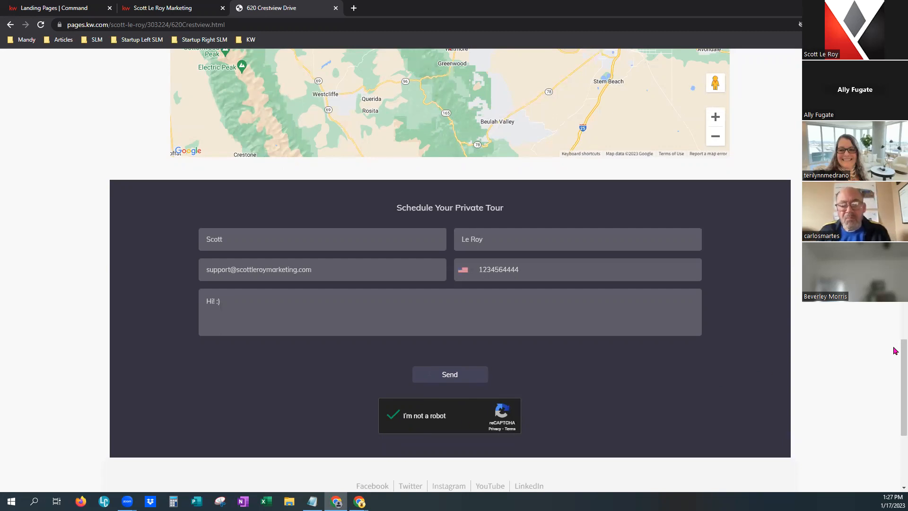
pyautogui.scroll(-1, 894, 364)
pyautogui.click(446, 320)
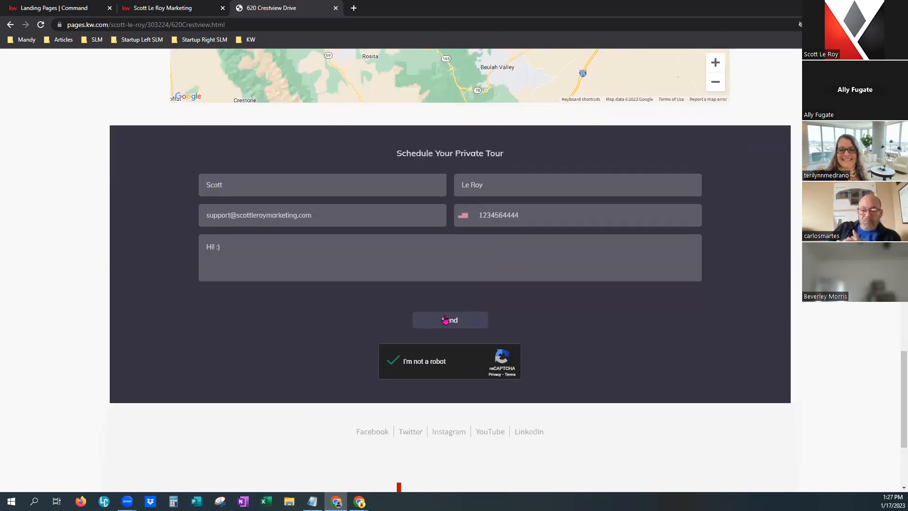
pyautogui.click(542, 216)
pyautogui.hotkey('ctrl', 'a')
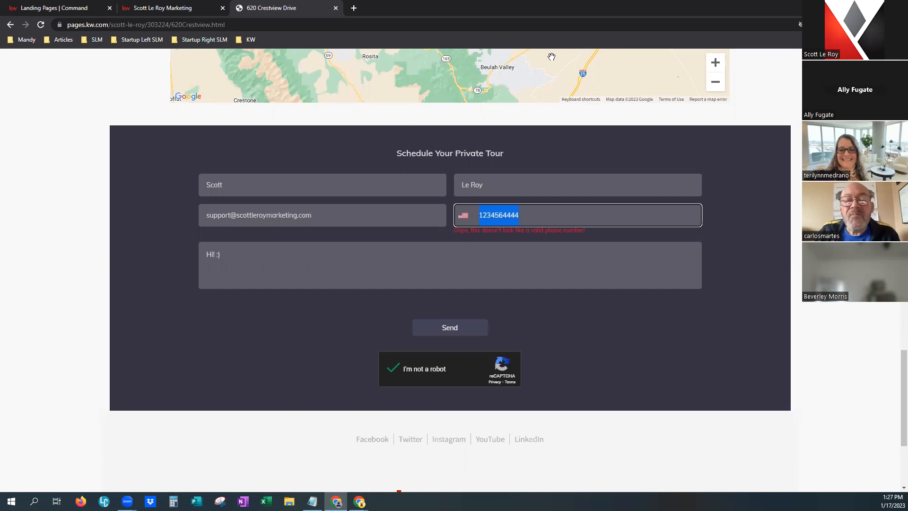
# Copy the agent's mobile number from the KW agent website.
pyautogui.click(199, 8)
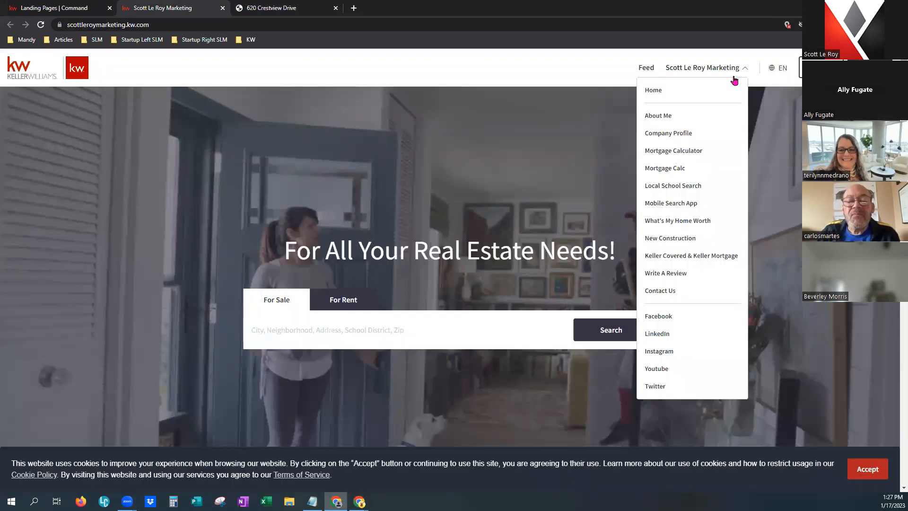
pyautogui.scroll(-15, 787, 367)
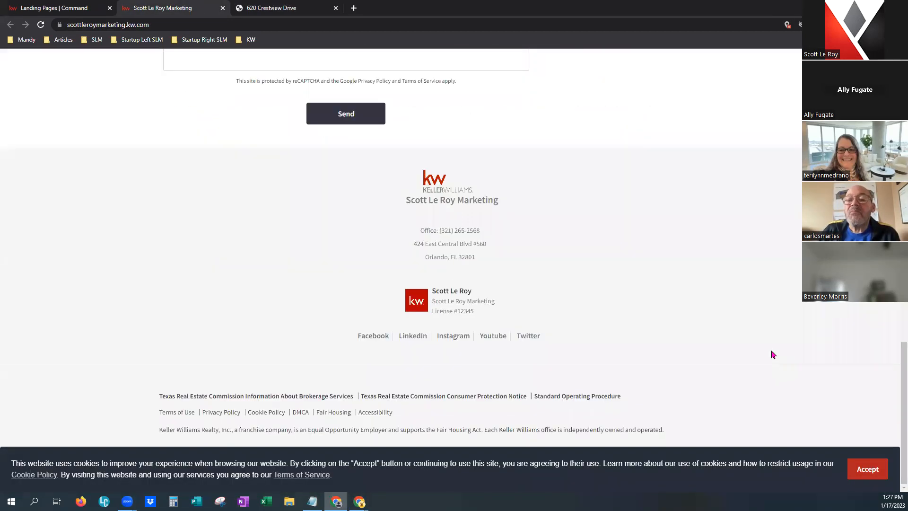
pyautogui.scroll(10, 687, 377)
pyautogui.scroll(-3, 676, 340)
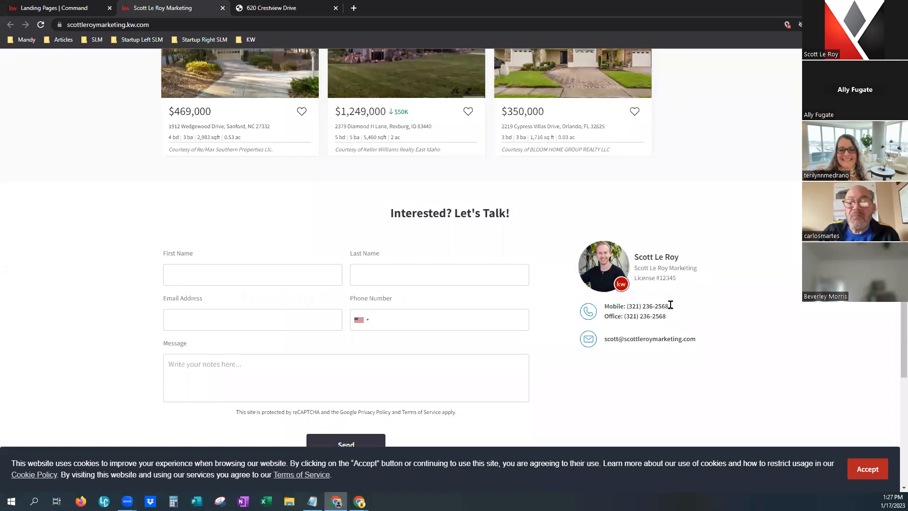
pyautogui.moveTo(671, 305); pyautogui.dragTo(626, 306)
pyautogui.hotkey('ctrl', 'c')
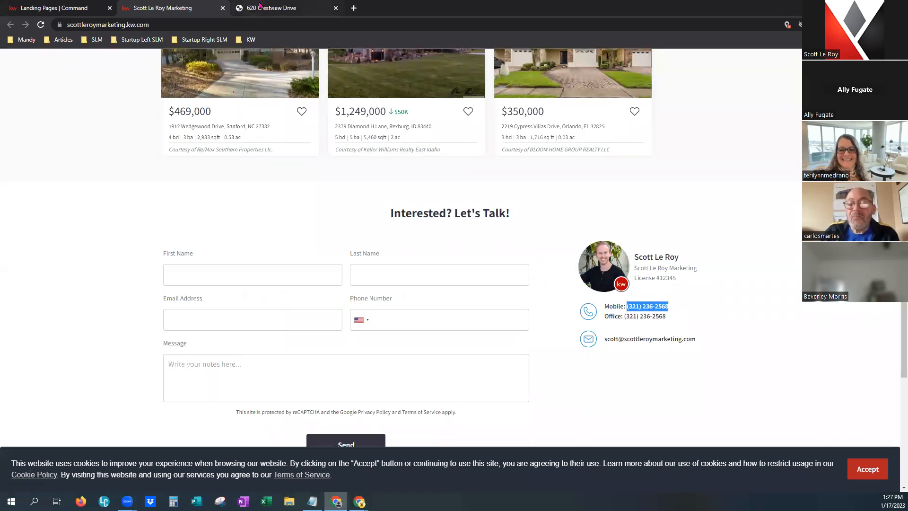
# Paste the mobile number into the phone field, submit the tour request, and return to Command.
pyautogui.click(260, 6)
pyautogui.click(533, 211)
pyautogui.hotkey('ctrl', 'v')
pyautogui.hotkey('ctrl', 'a')
pyautogui.hotkey('ctrl', 'v')
pyautogui.click(537, 359)
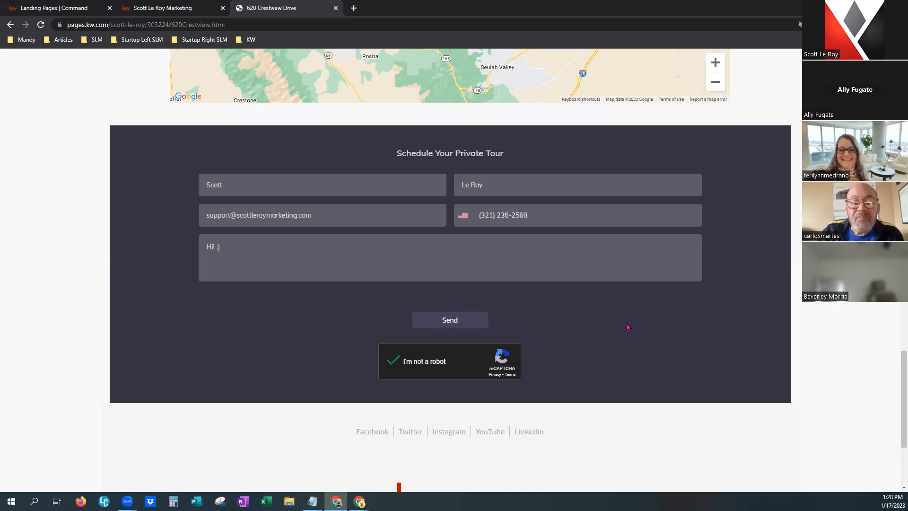
pyautogui.click(449, 326)
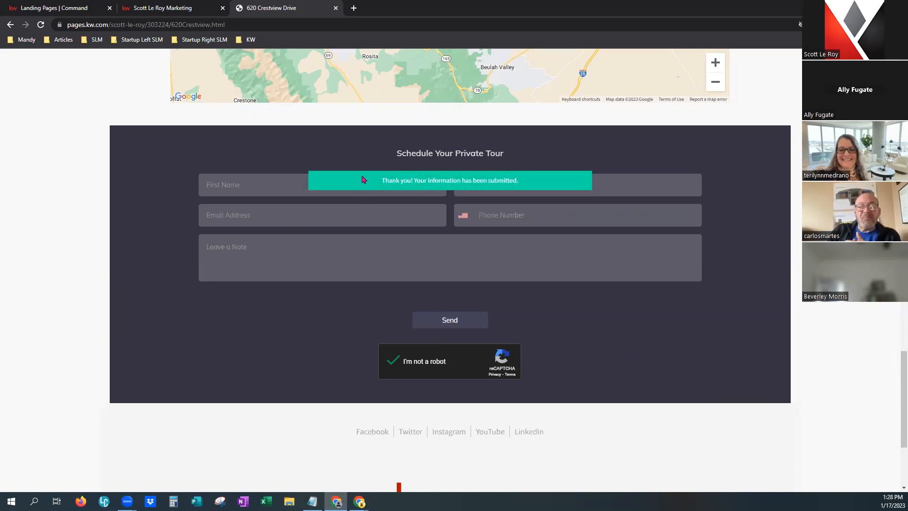
pyautogui.moveTo(381, 179); pyautogui.dragTo(559, 169)
pyautogui.click(559, 170)
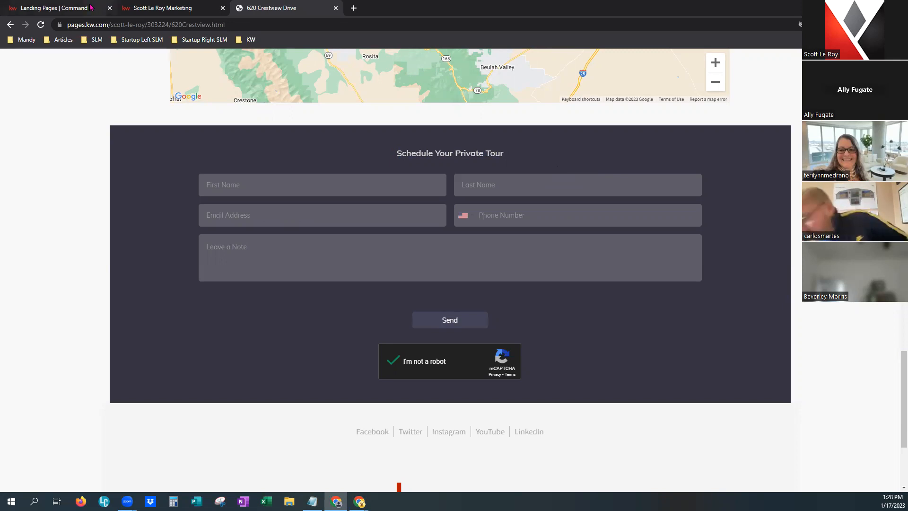
pyautogui.click(59, 8)
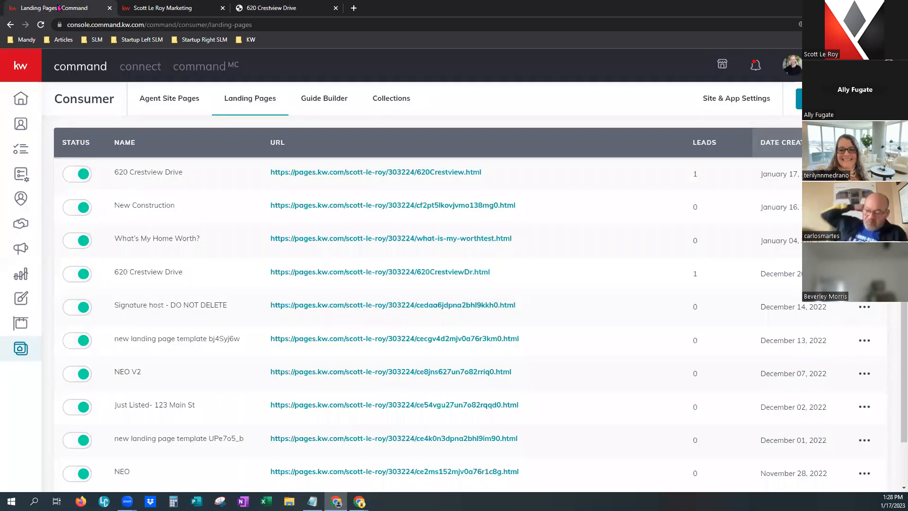
# Open the 'New lead info captured' Lead Form Notification to view the new contact record.
pyautogui.click(756, 65)
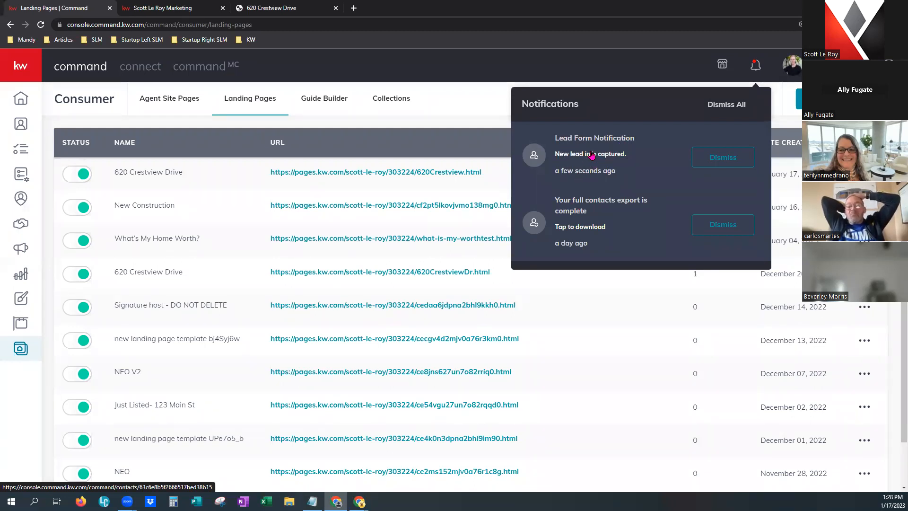
pyautogui.click(601, 155)
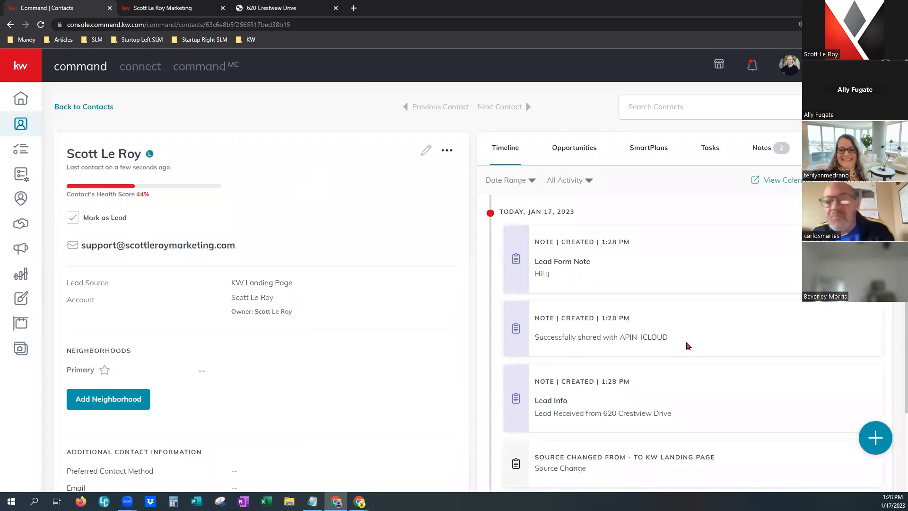
pyautogui.scroll(-2, 694, 341)
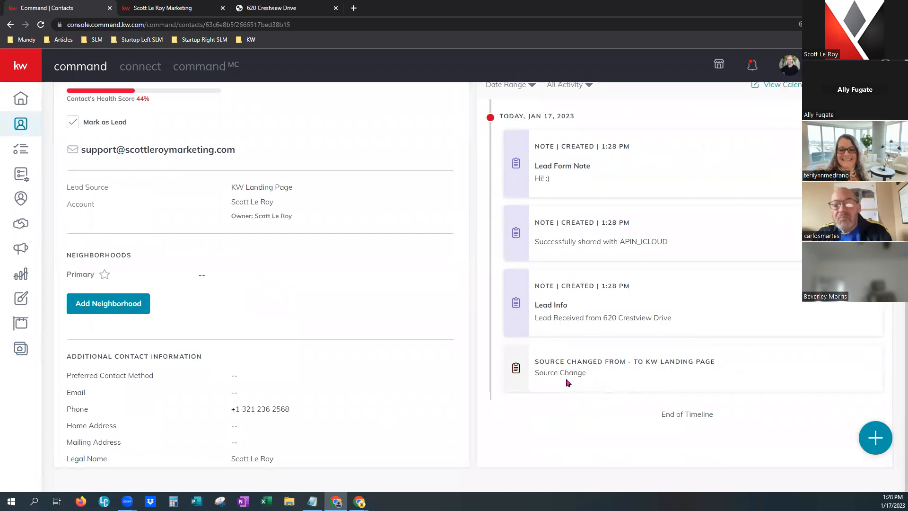
pyautogui.scroll(2, 574, 337)
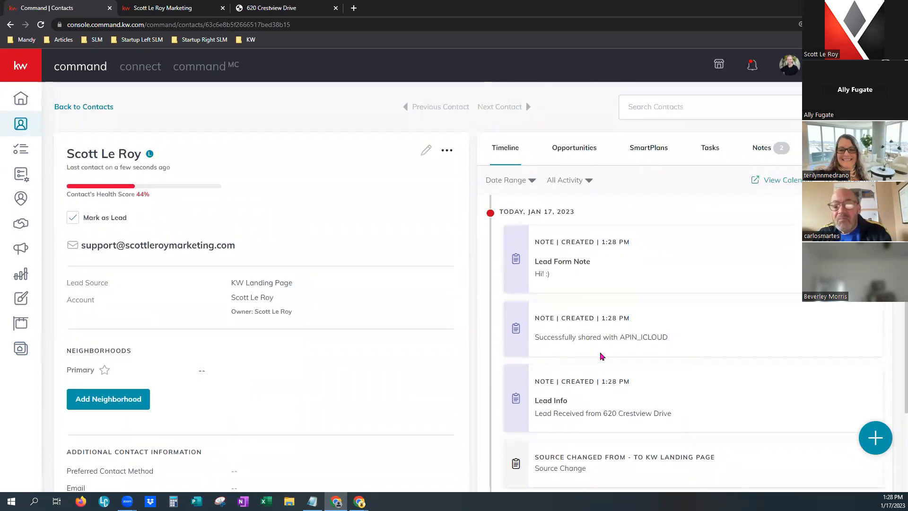
pyautogui.moveTo(604, 413); pyautogui.dragTo(678, 415)
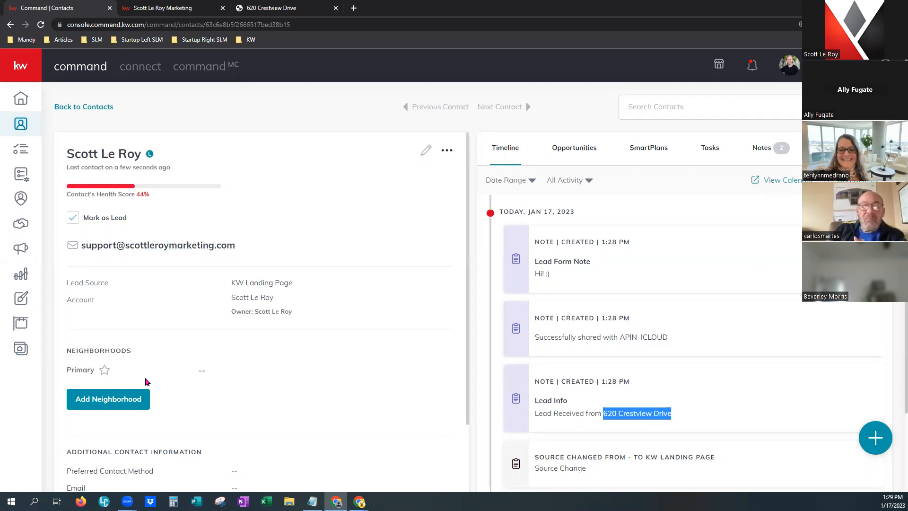
pyautogui.scroll(-4, 368, 370)
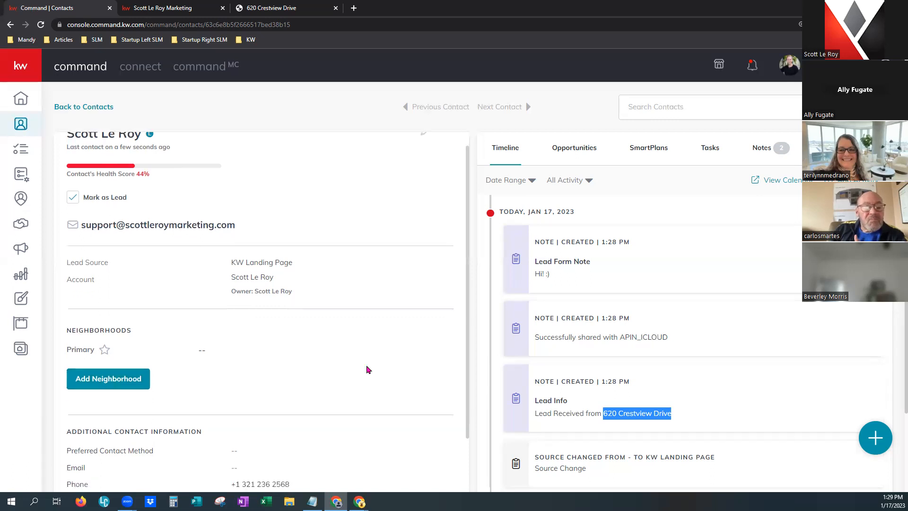
pyautogui.scroll(-2, 373, 359)
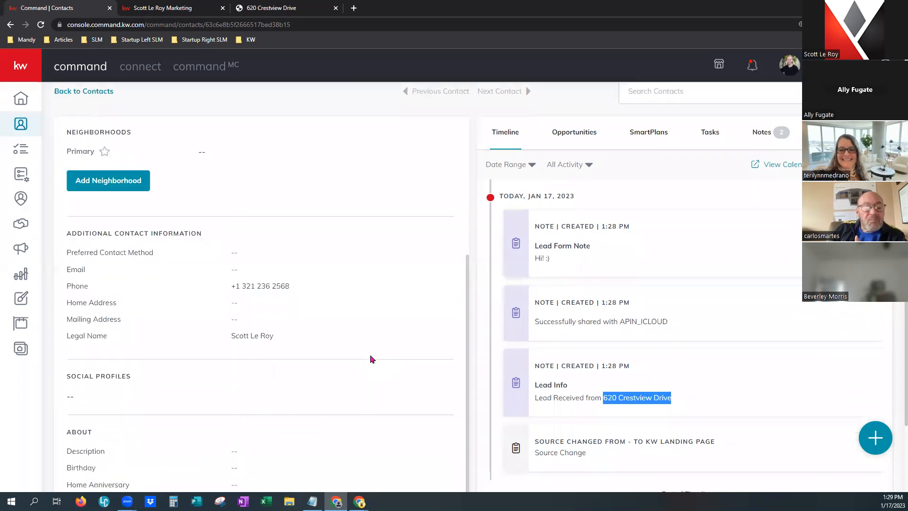
pyautogui.scroll(2, 370, 354)
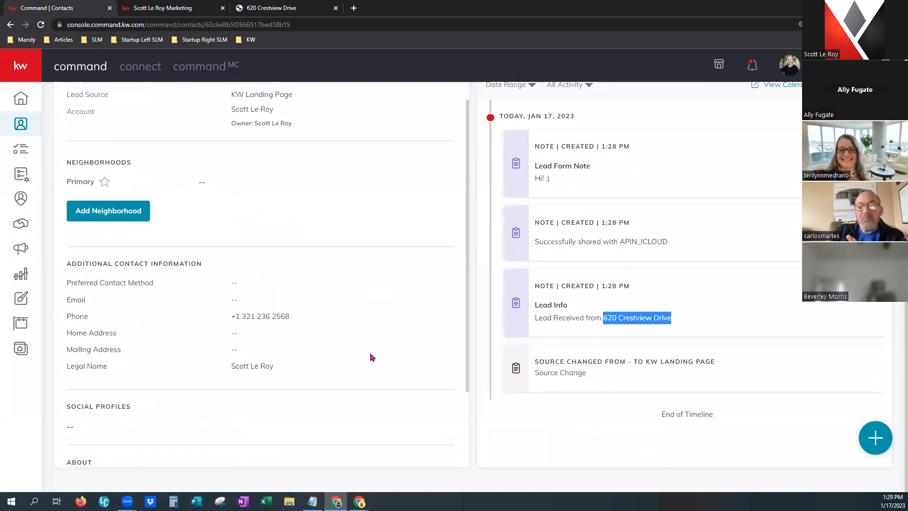
pyautogui.scroll(2, 370, 353)
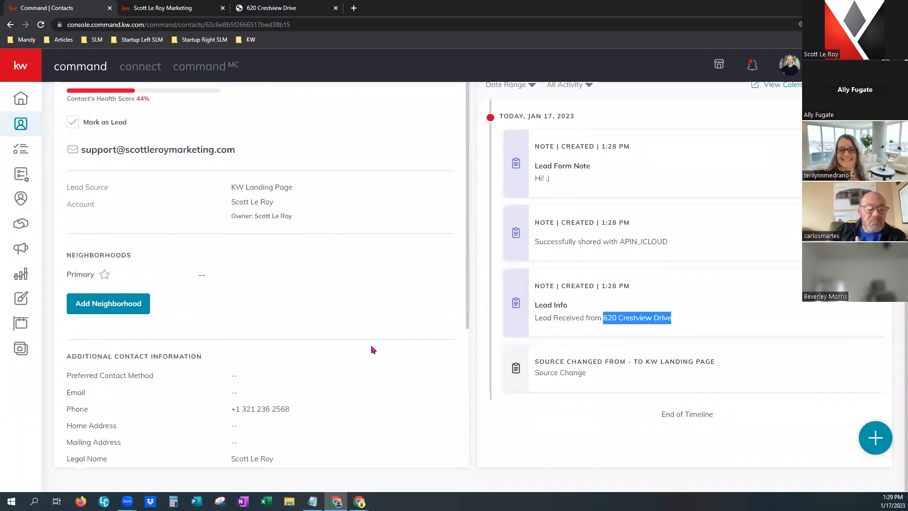
pyautogui.scroll(-2, 372, 349)
pyautogui.scroll(2, 371, 342)
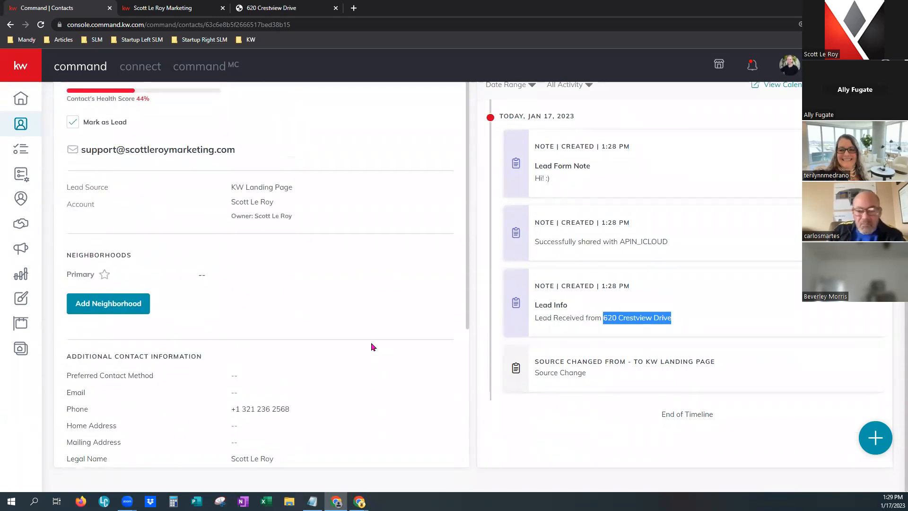
pyautogui.scroll(2, 389, 325)
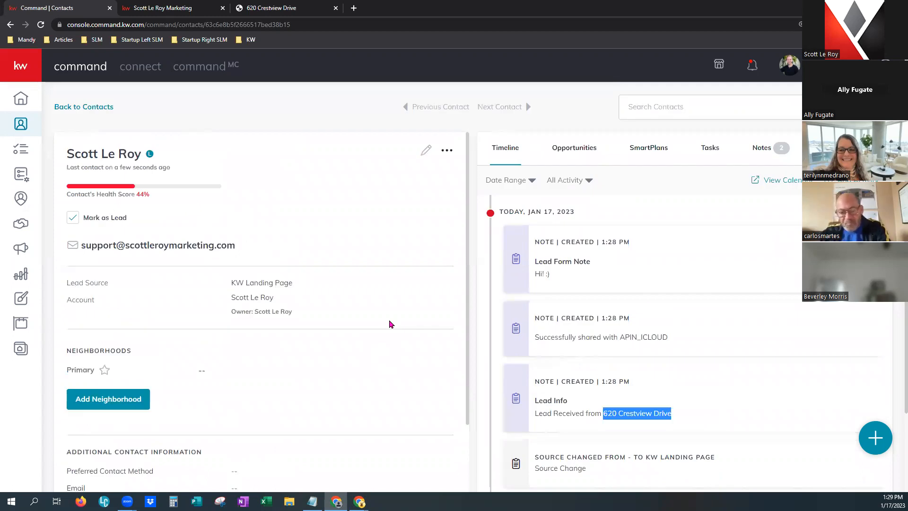
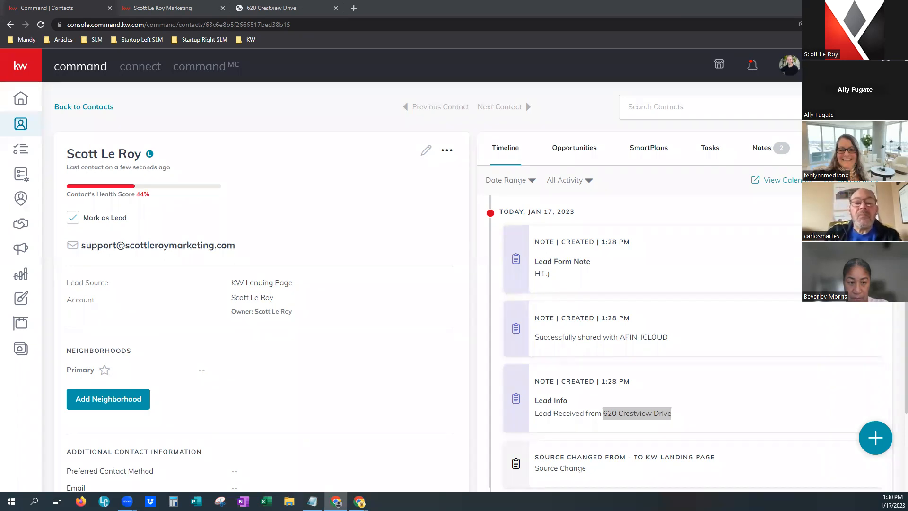
# Open the Consumer area's Agent Site Pages list from the left sidebar.
pyautogui.click(29, 349)
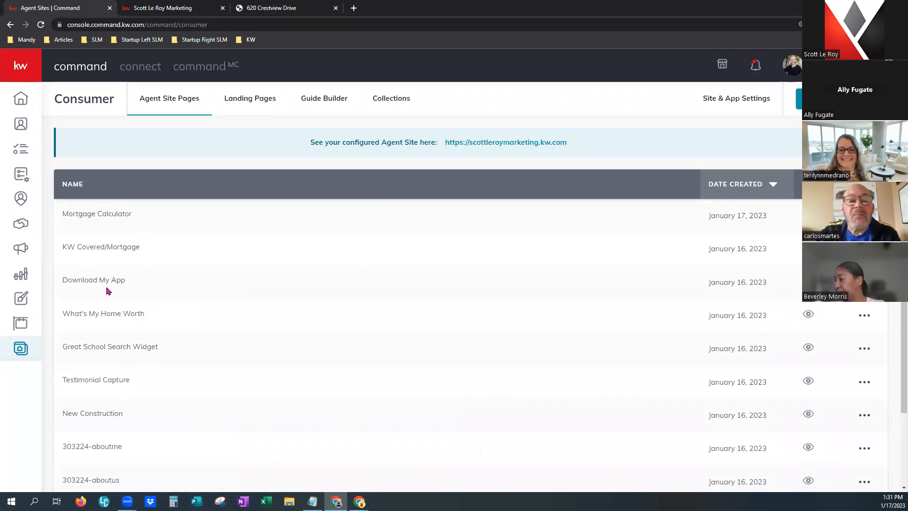
pyautogui.click(235, 104)
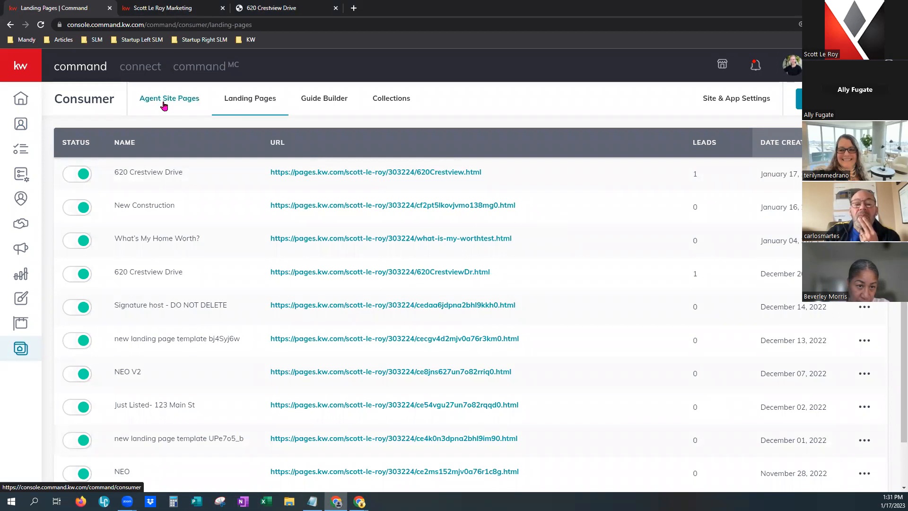
pyautogui.click(164, 105)
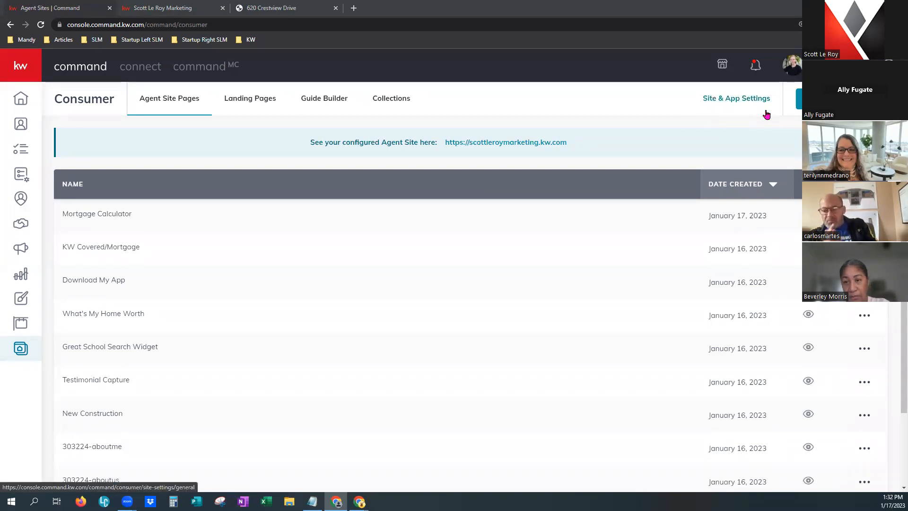
# In the Site & App Settings Theme tab, try KW Red, then keep KW Dark as the color theme.
pyautogui.click(744, 98)
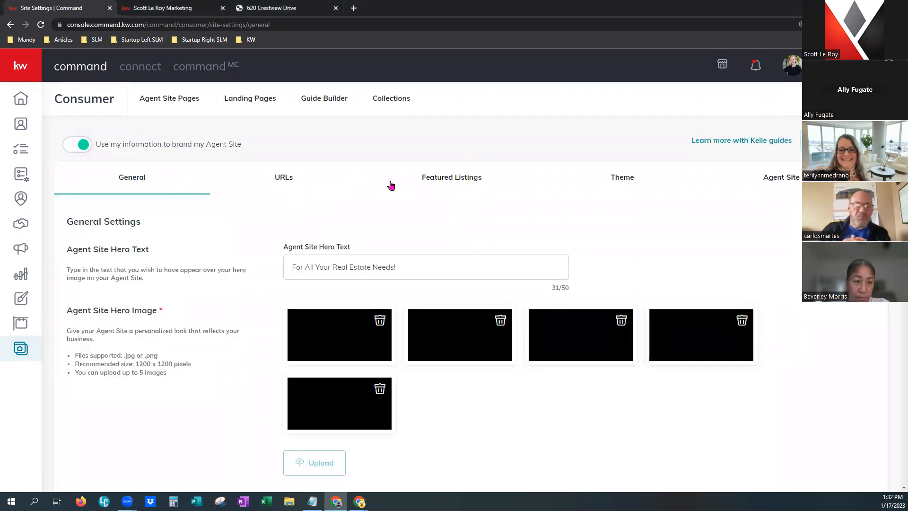
pyautogui.click(623, 178)
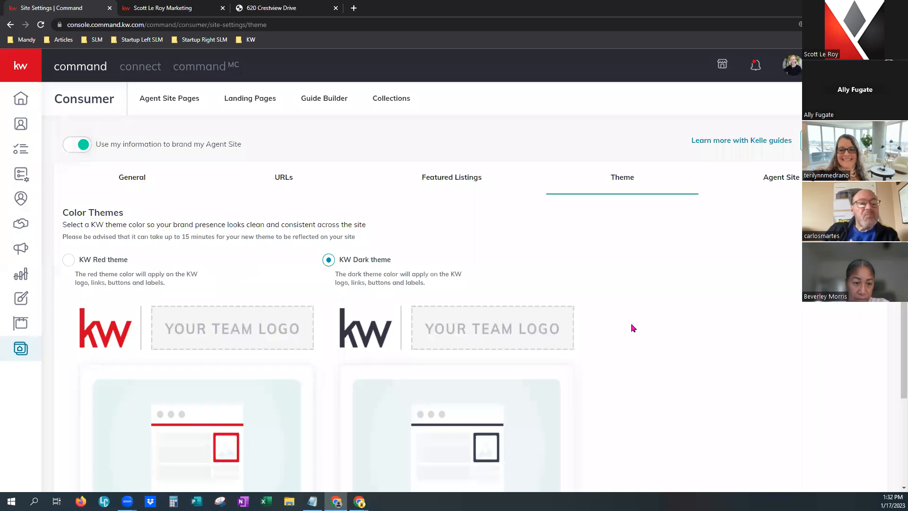
pyautogui.scroll(-2, 633, 327)
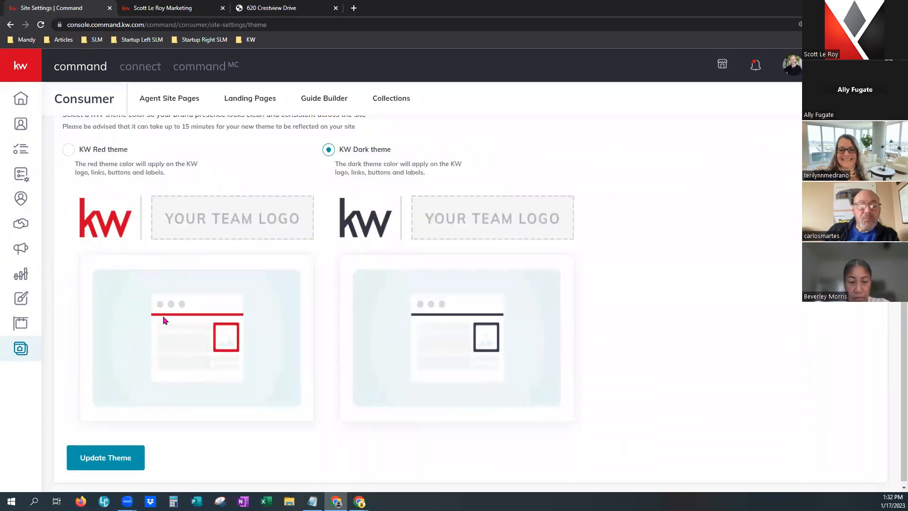
pyautogui.scroll(2, 377, 335)
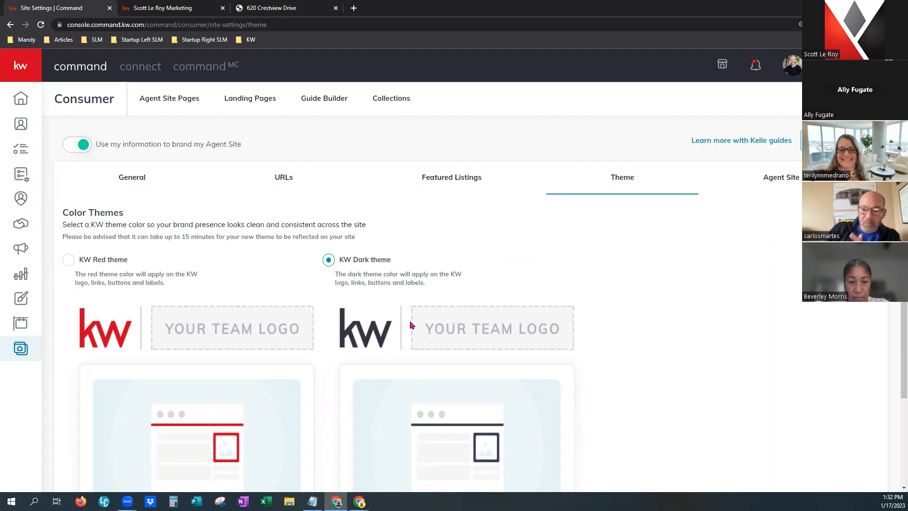
pyautogui.click(68, 260)
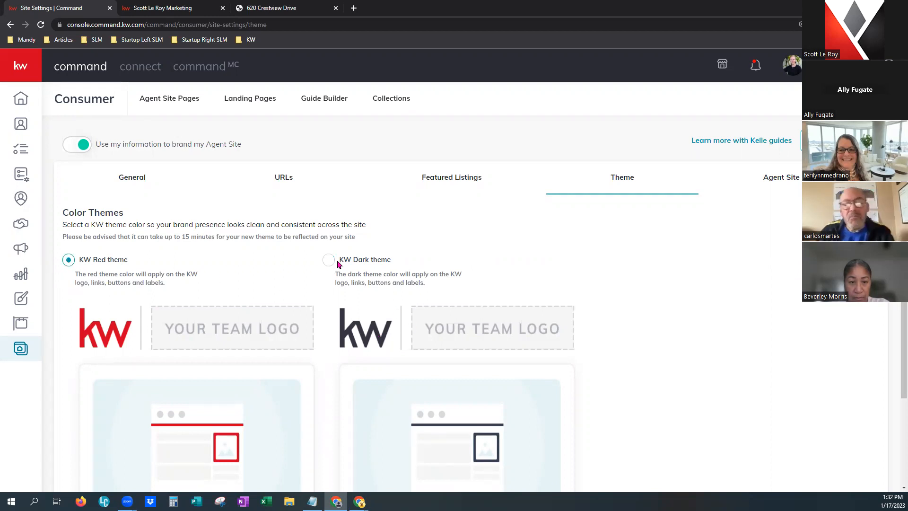
pyautogui.click(328, 260)
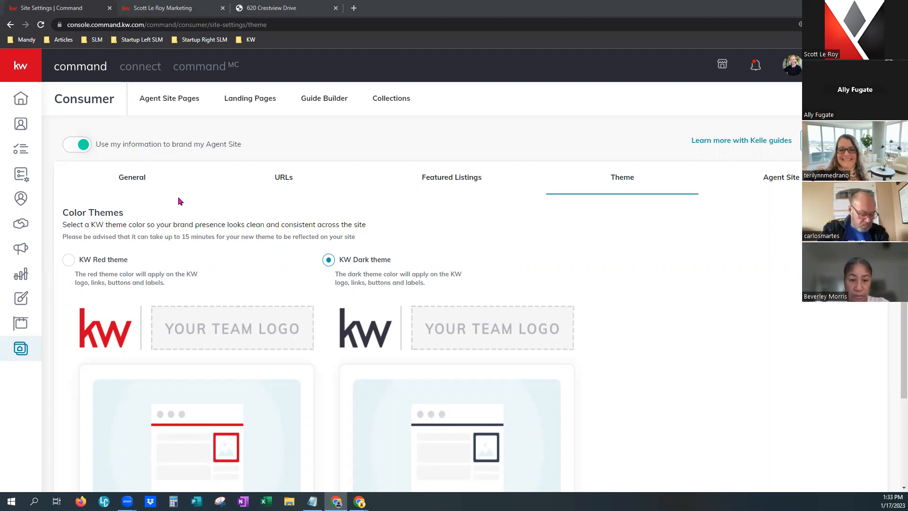
pyautogui.click(188, 13)
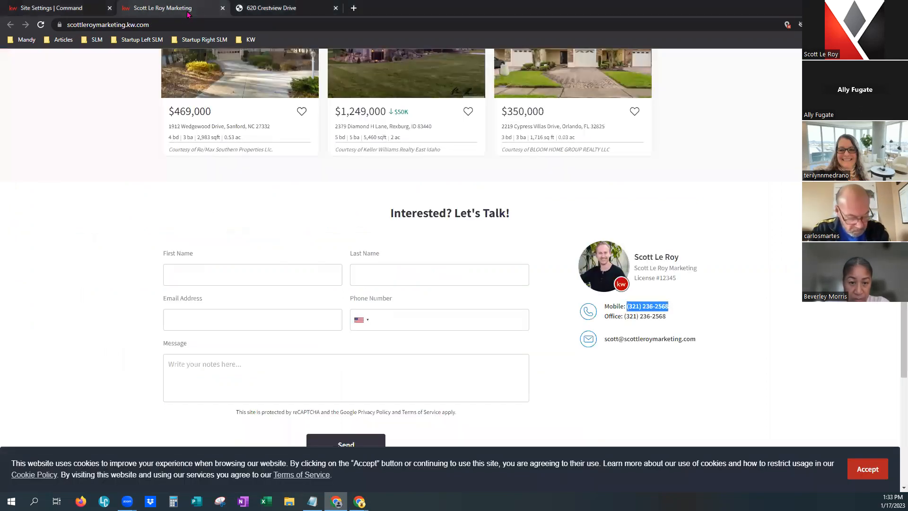
pyautogui.click(272, 12)
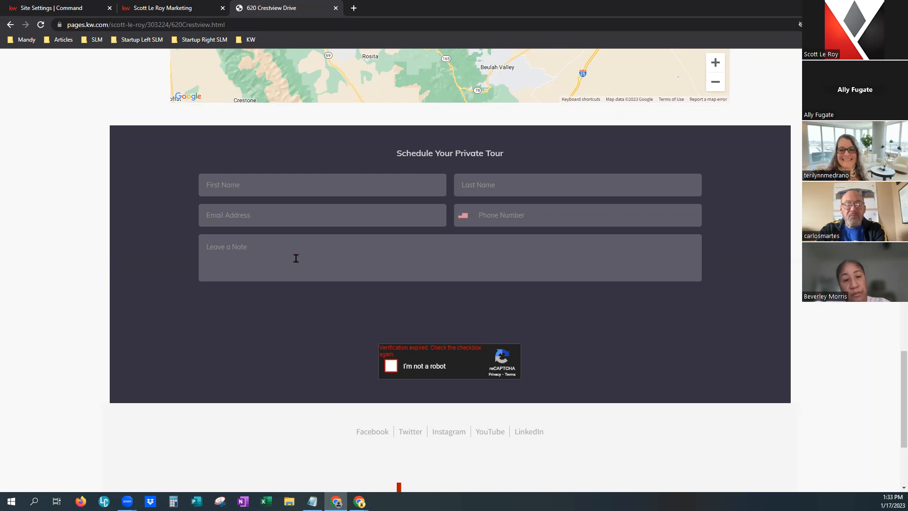
pyautogui.click(240, 255)
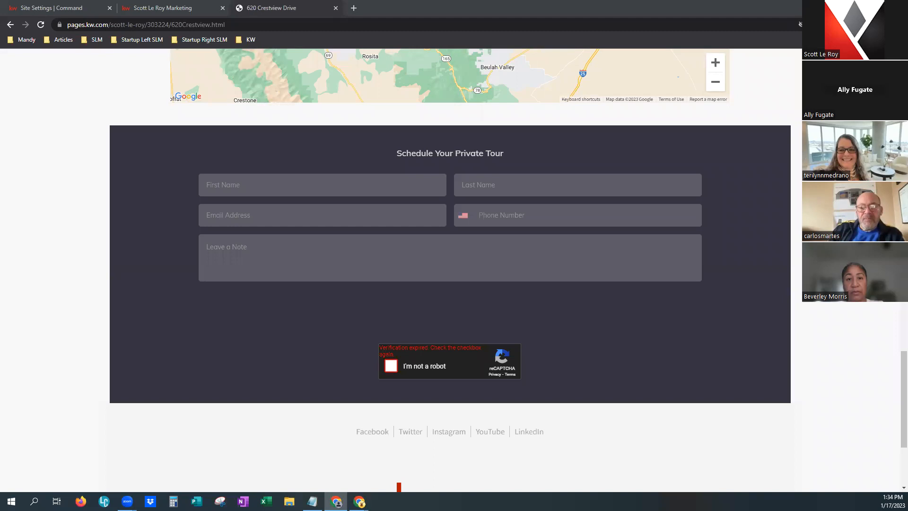
# Return to Command and open the agent site's URLs settings under Site & App Settings.
pyautogui.click(80, 8)
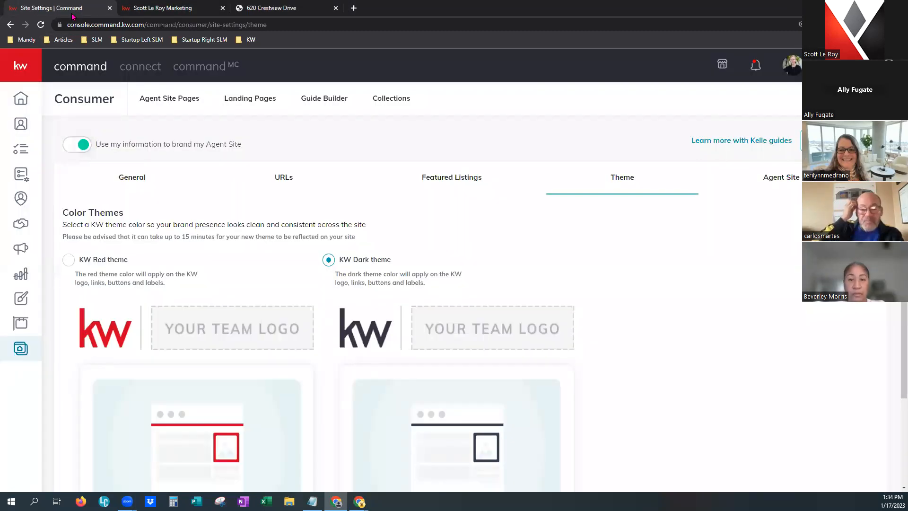
pyautogui.click(21, 350)
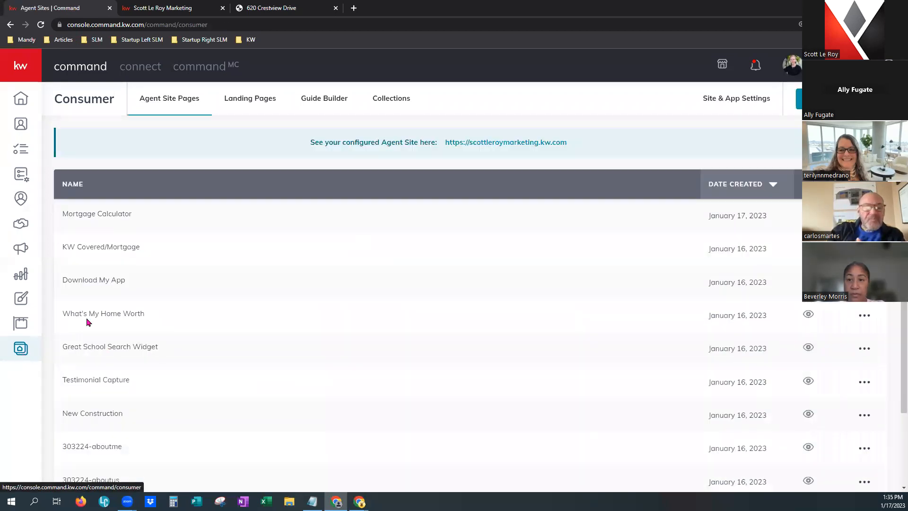
pyautogui.click(737, 102)
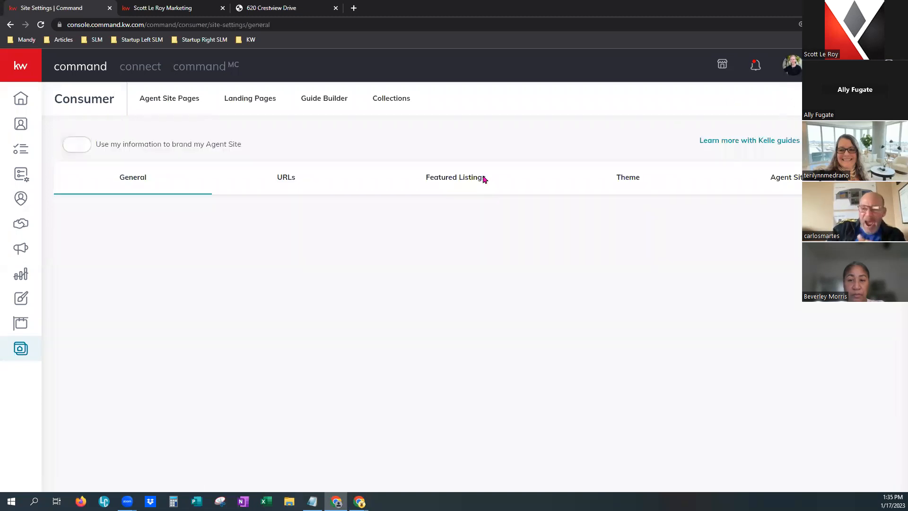
pyautogui.click(290, 182)
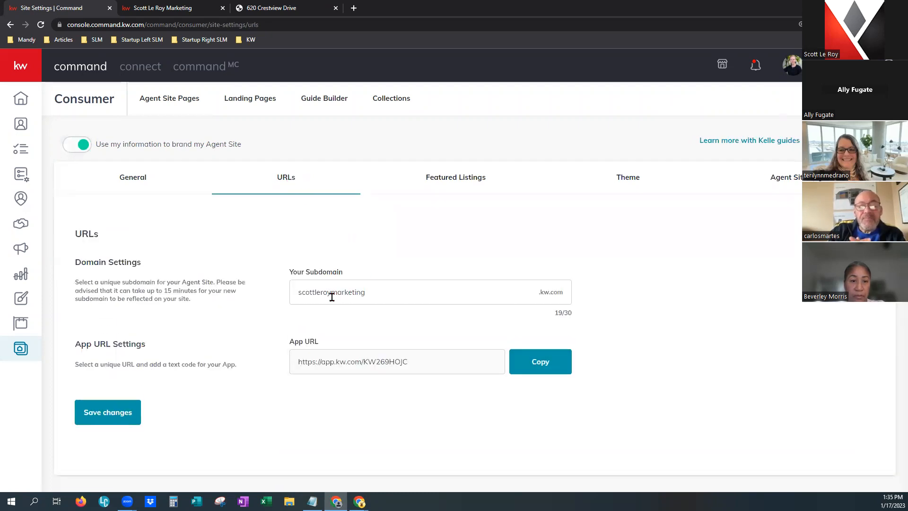
# Copy the App URL and paste it into a new incognito tab's address bar.
pyautogui.moveTo(293, 287); pyautogui.dragTo(482, 285)
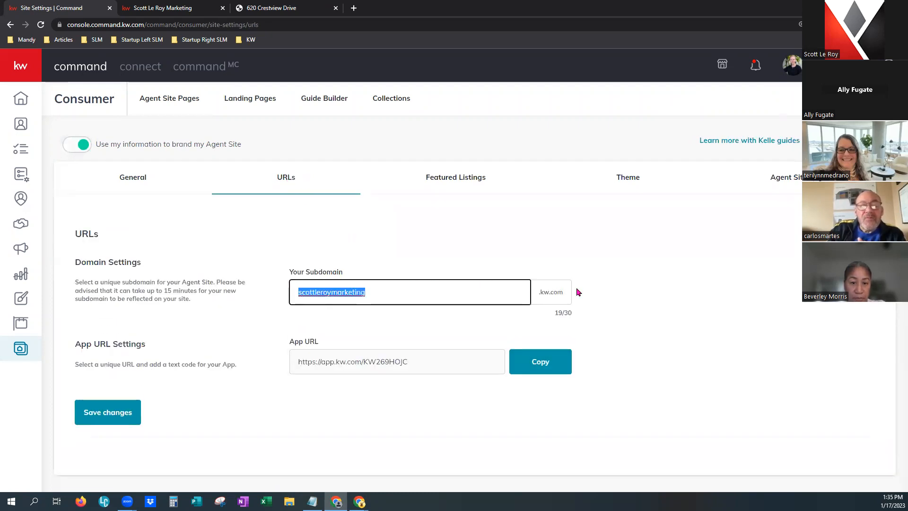
pyautogui.click(430, 366)
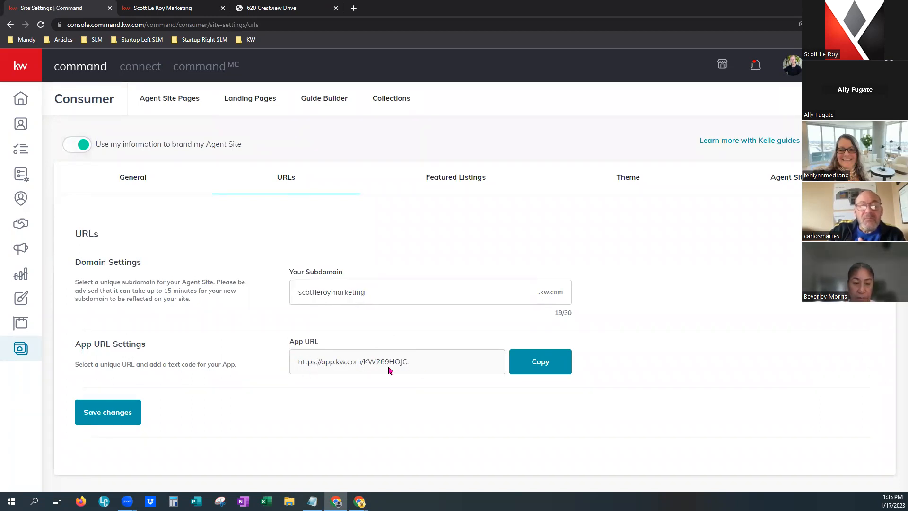
pyautogui.click(548, 363)
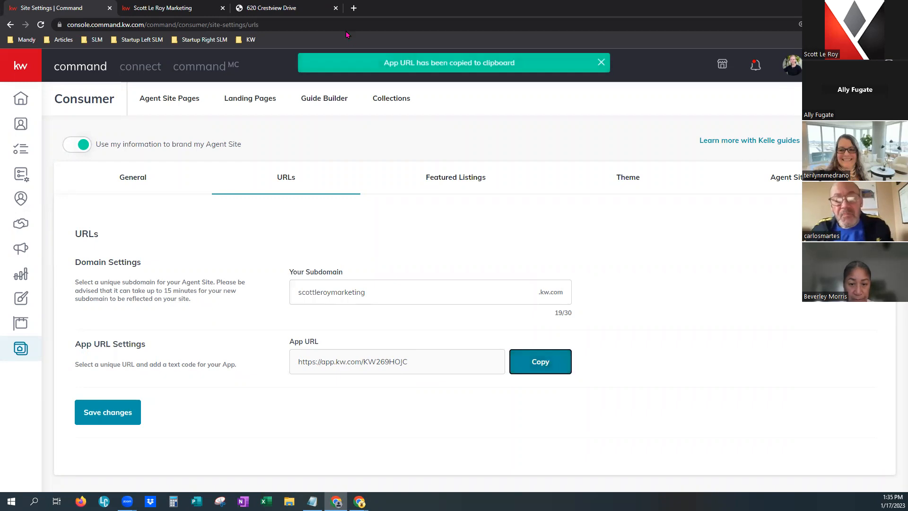
pyautogui.click(354, 8)
pyautogui.rightClick(360, 23)
pyautogui.click(393, 86)
# Load the pasted App URL and browse the kw.com/download mobile app page with its store links.
pyautogui.press('Return')
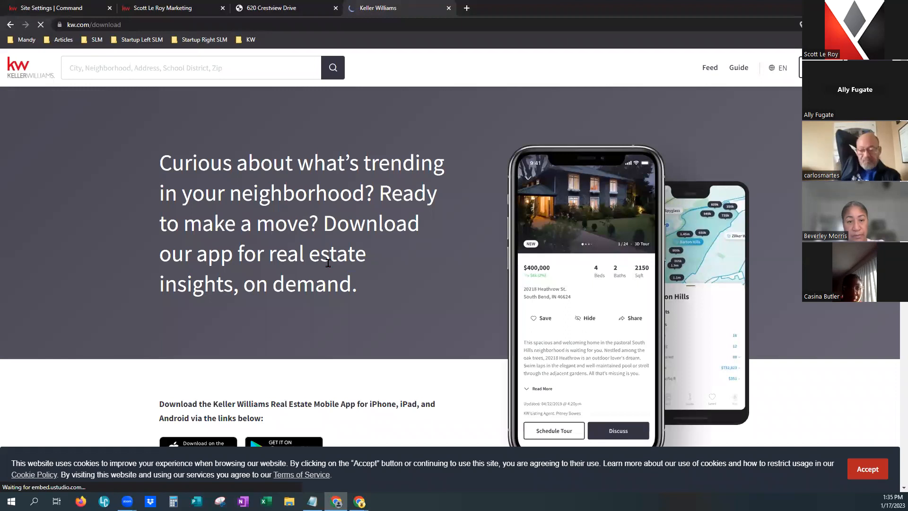
pyautogui.scroll(-2, 377, 307)
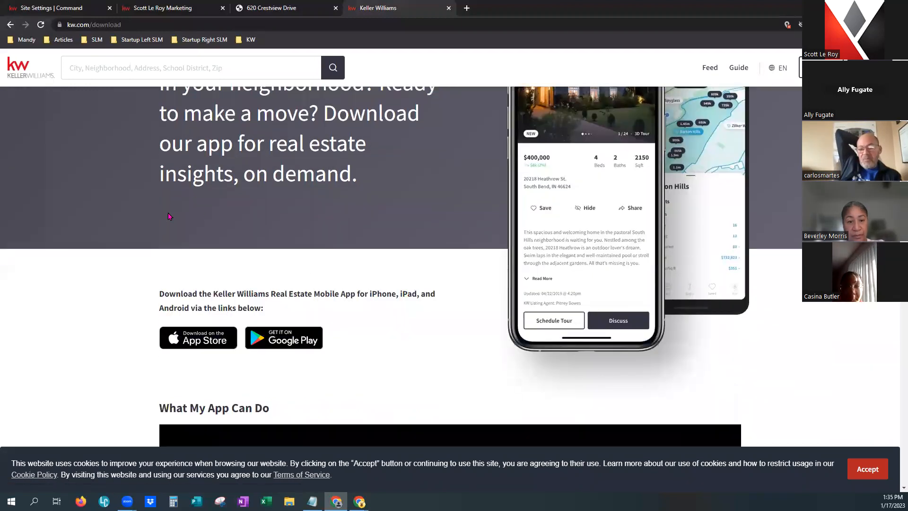
pyautogui.scroll(-12, 371, 327)
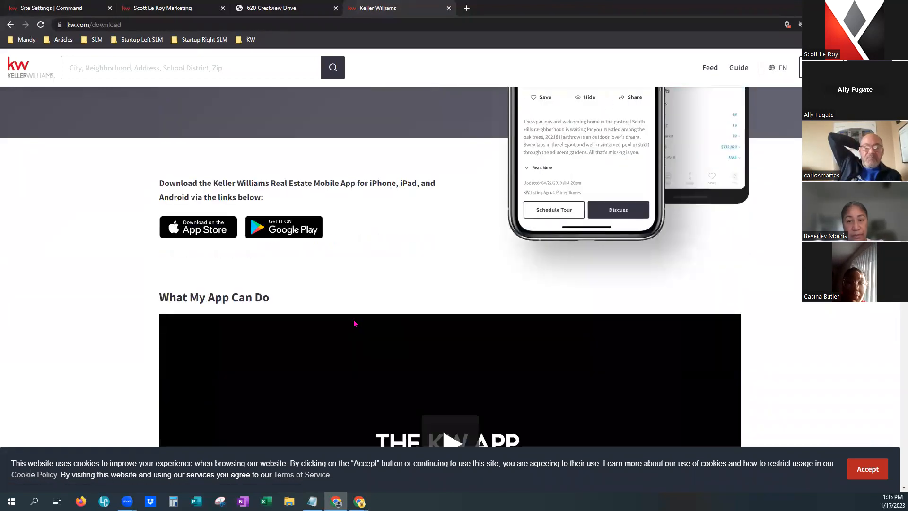
pyautogui.scroll(-6, 348, 315)
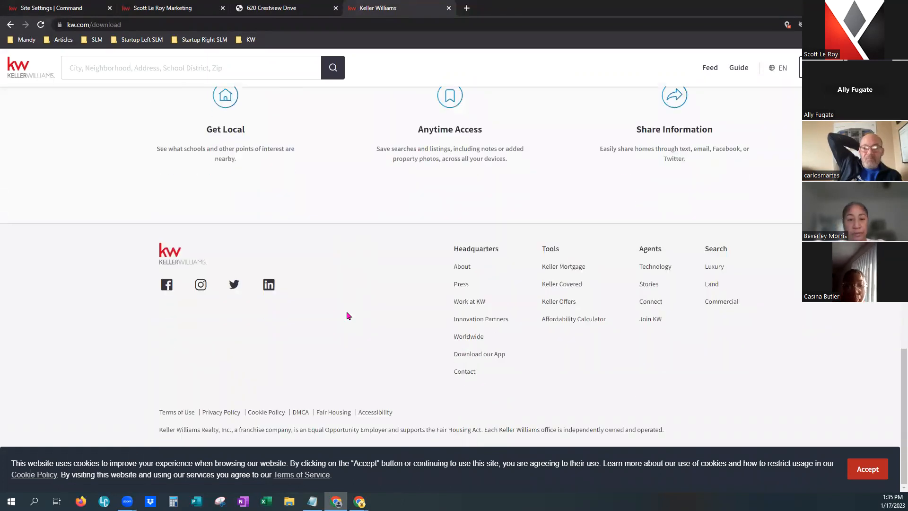
pyautogui.scroll(15, 347, 313)
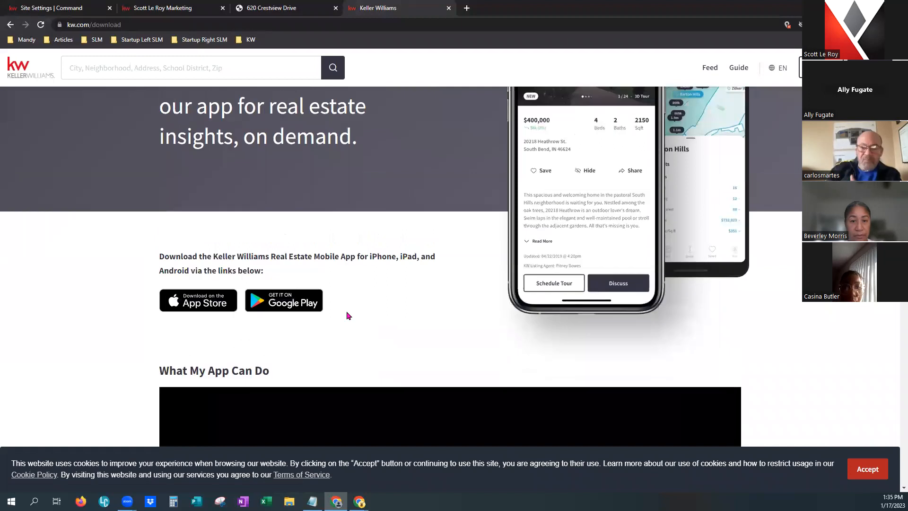
pyautogui.scroll(2, 347, 316)
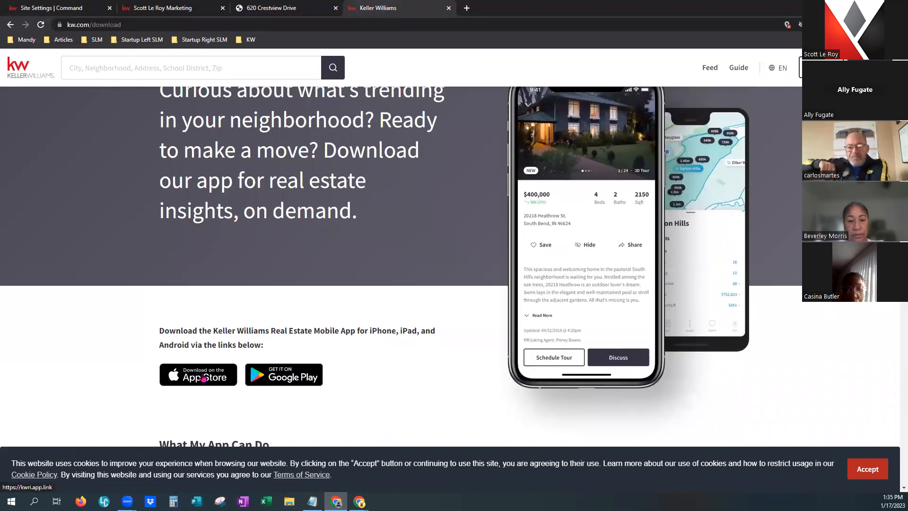
pyautogui.scroll(2, 251, 341)
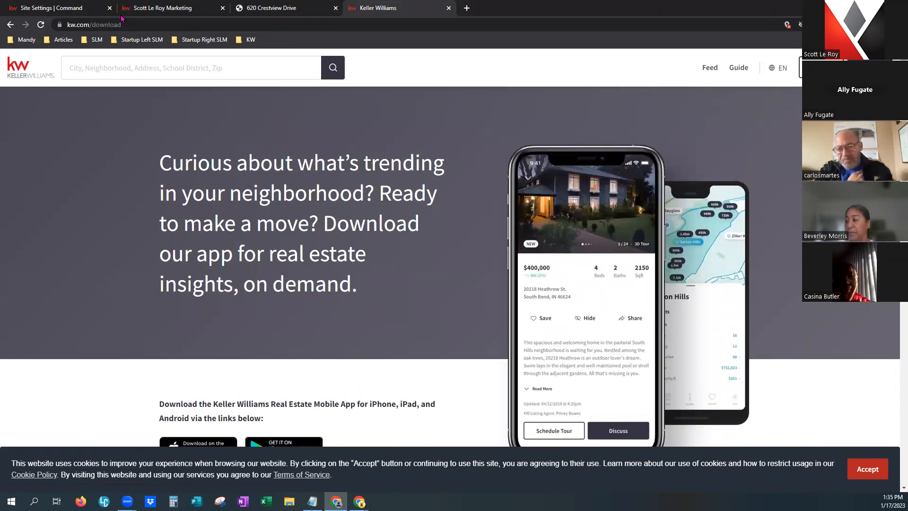
pyautogui.click(56, 7)
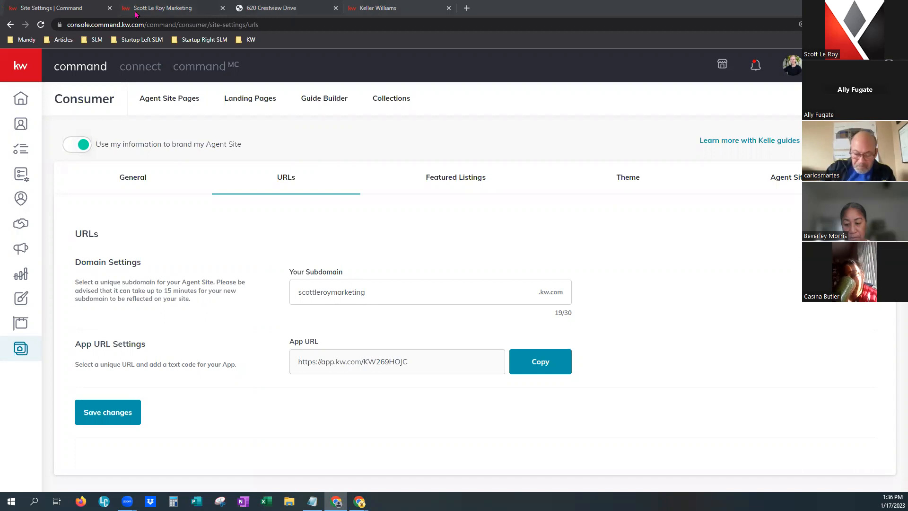
pyautogui.moveTo(146, 11)
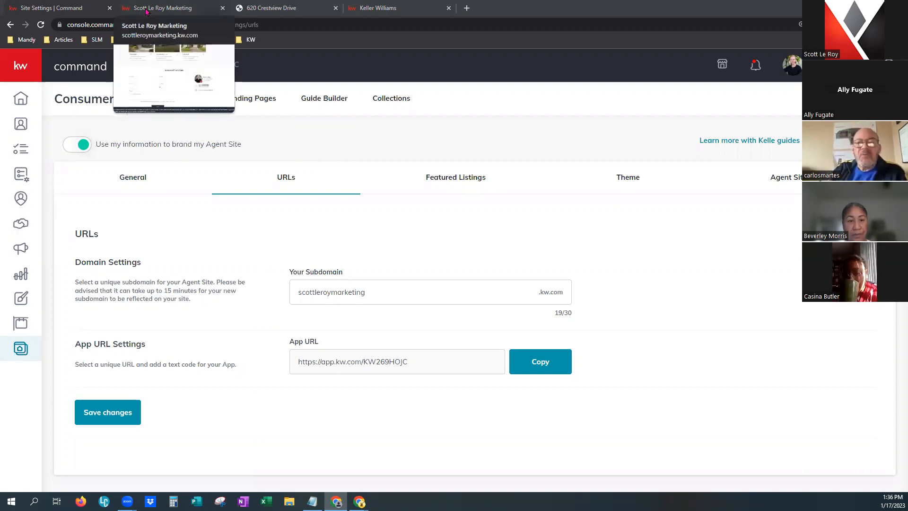
pyautogui.click(285, 7)
pyautogui.scroll(10, 699, 241)
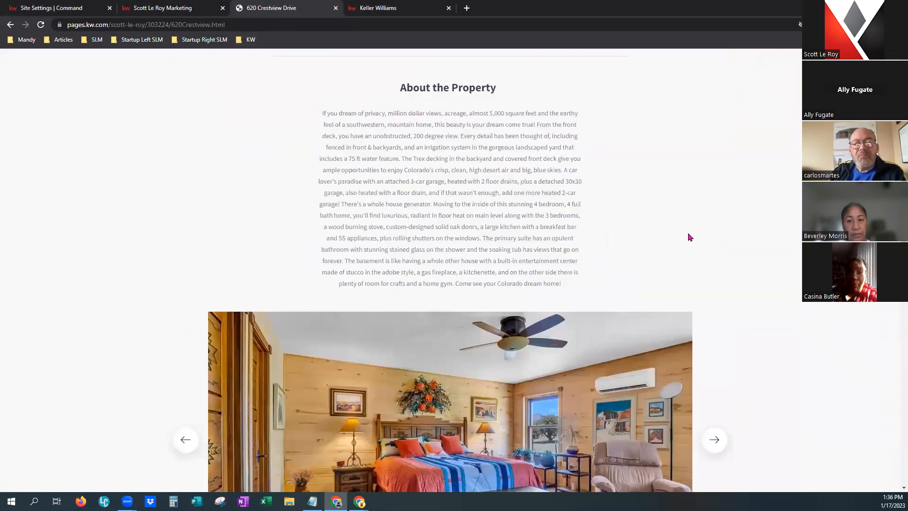
pyautogui.scroll(9, 690, 237)
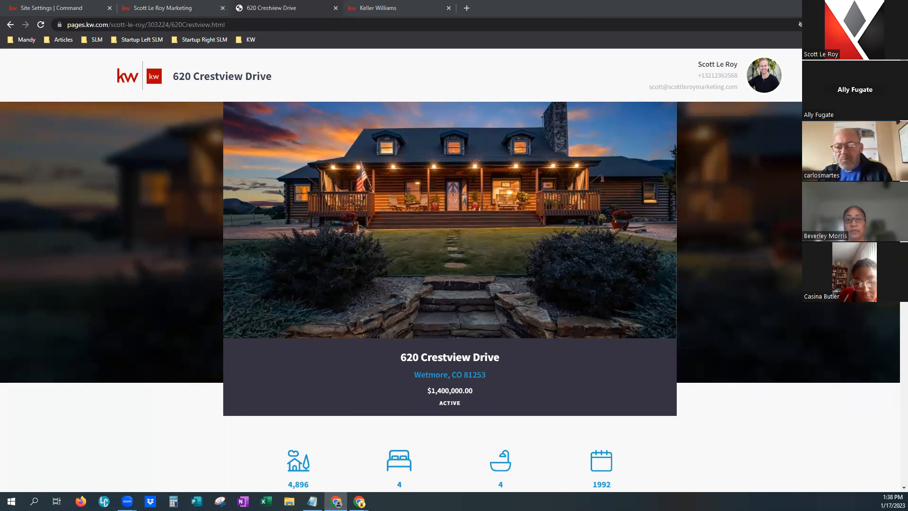
pyautogui.click(55, 6)
pyautogui.click(756, 65)
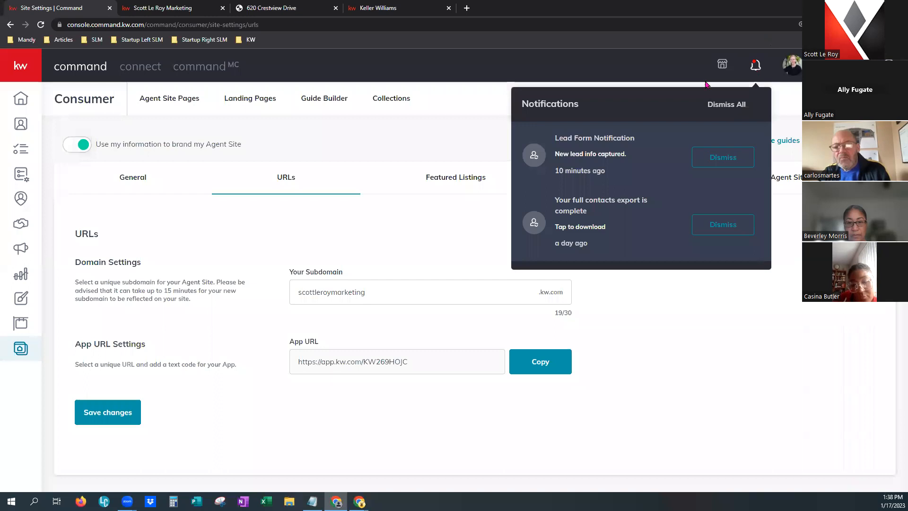
pyautogui.click(571, 156)
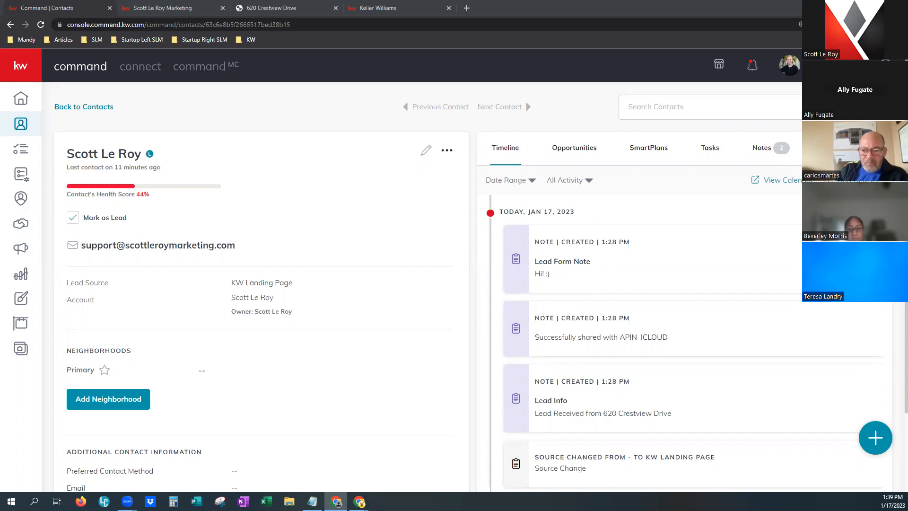
pyautogui.click(273, 9)
pyautogui.scroll(-20, 555, 349)
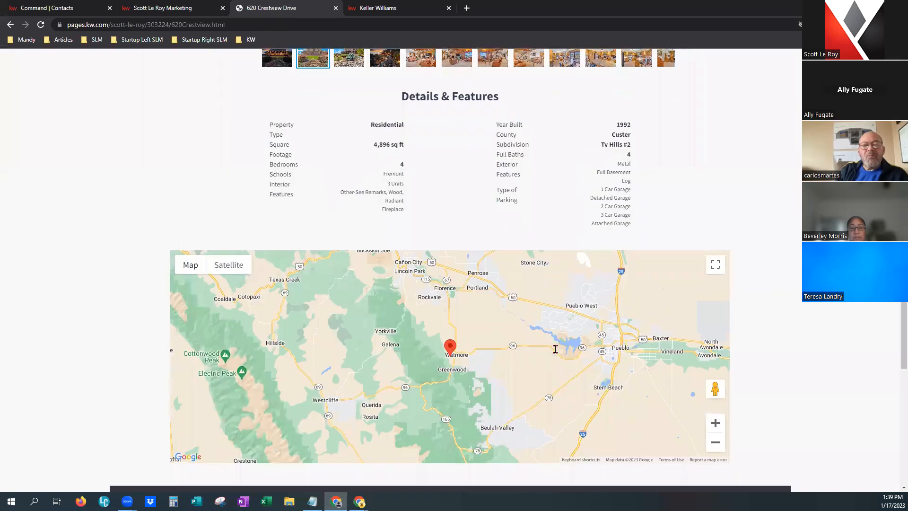
pyautogui.scroll(3, 549, 348)
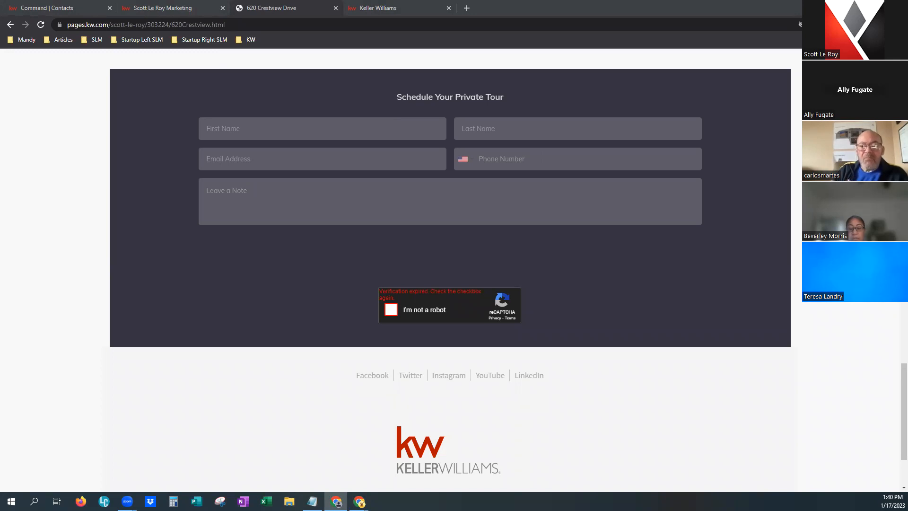
pyautogui.click(854, 7)
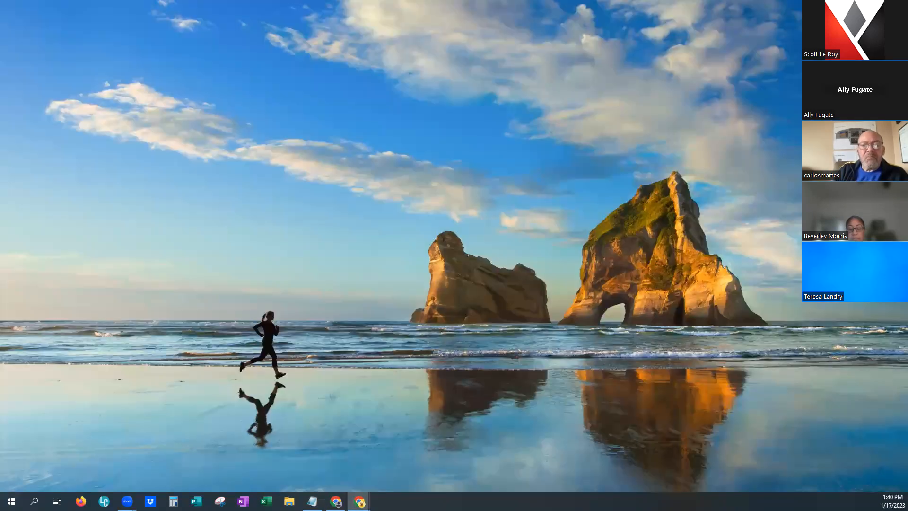
# Bring back the listing page, focus Leave a Note, and tick the reCAPTCHA 'I'm not a robot' box.
pyautogui.hotkey('alt', 'Tab')
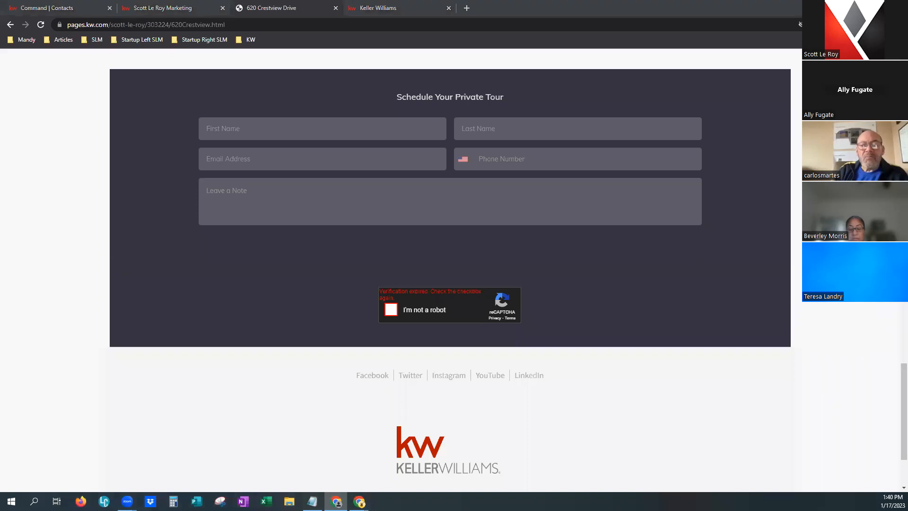
pyautogui.hotkey('alt', 'Tab')
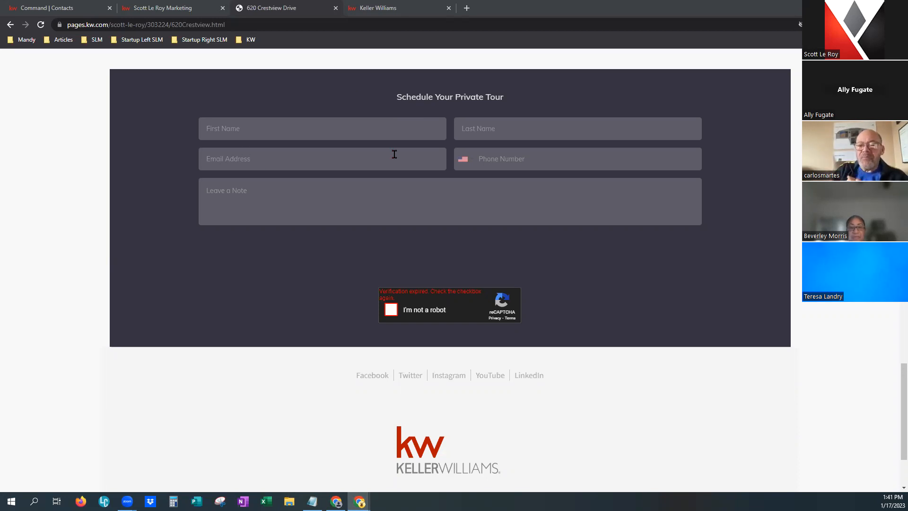
pyautogui.click(254, 191)
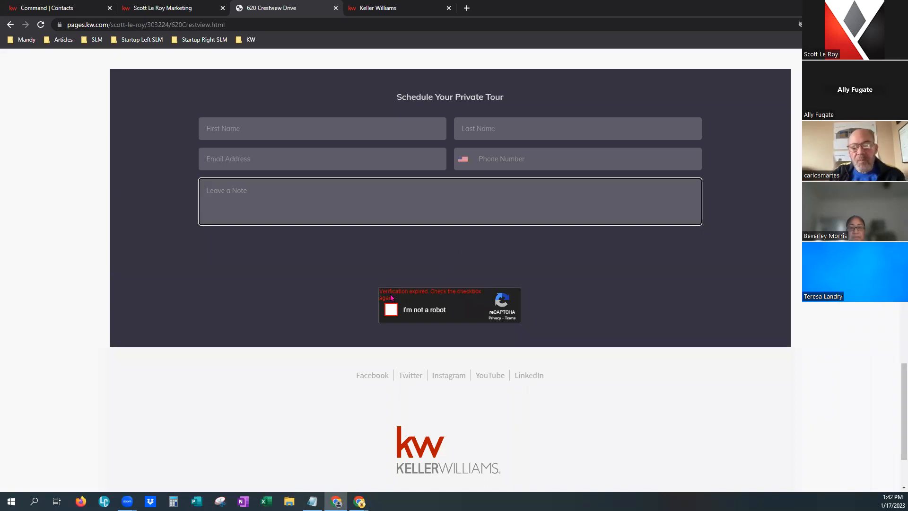
pyautogui.moveTo(383, 291); pyautogui.dragTo(475, 298)
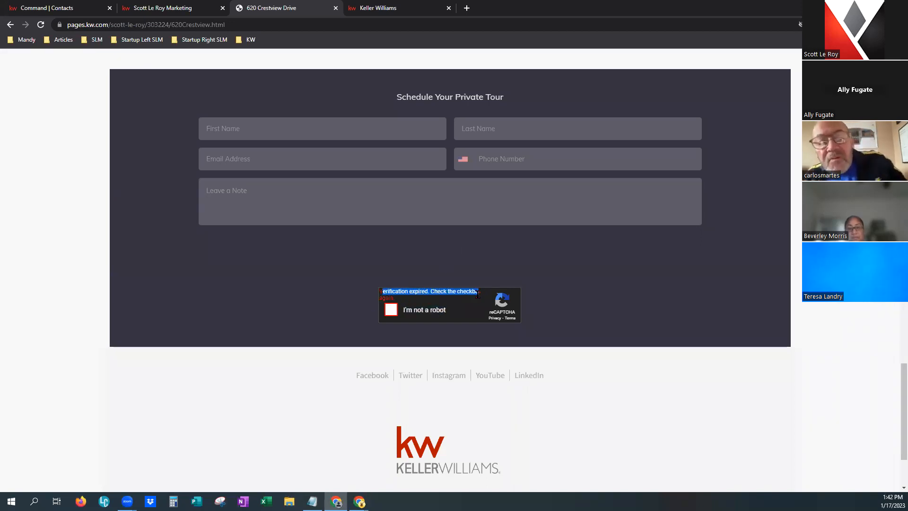
pyautogui.click(390, 310)
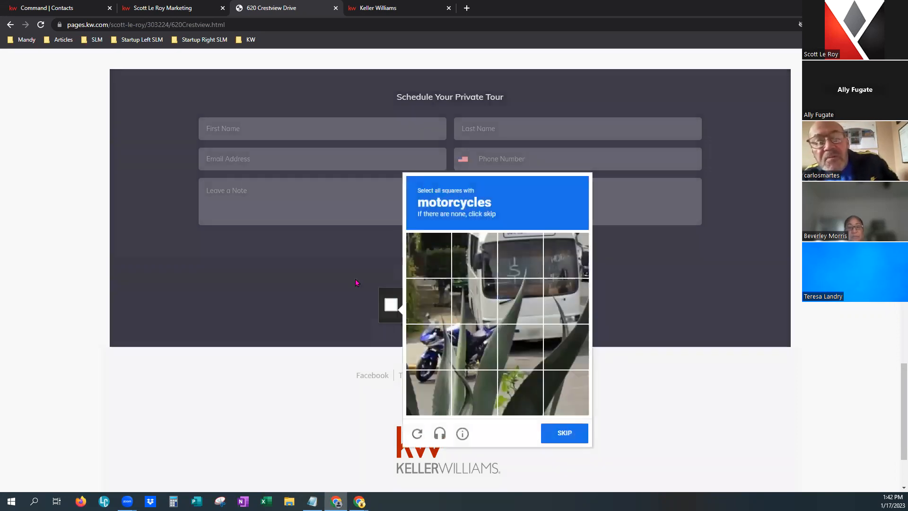
pyautogui.click(369, 251)
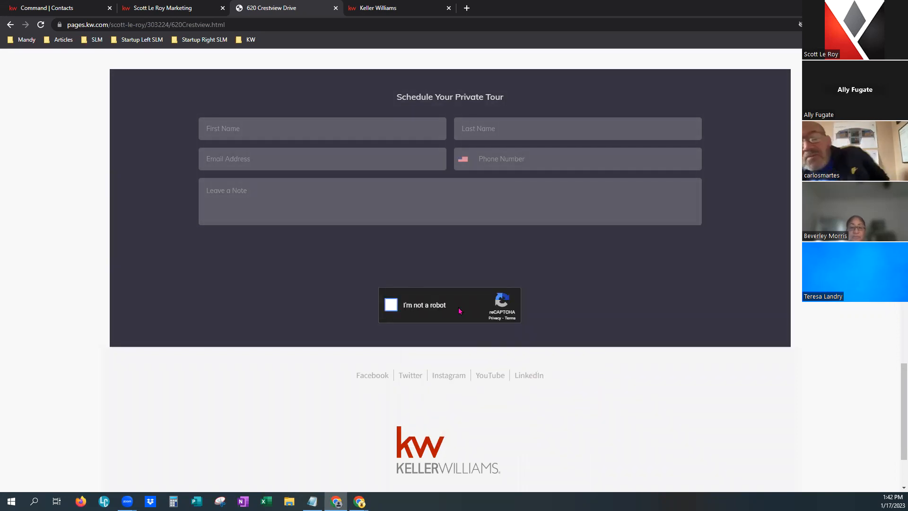
pyautogui.click(41, 25)
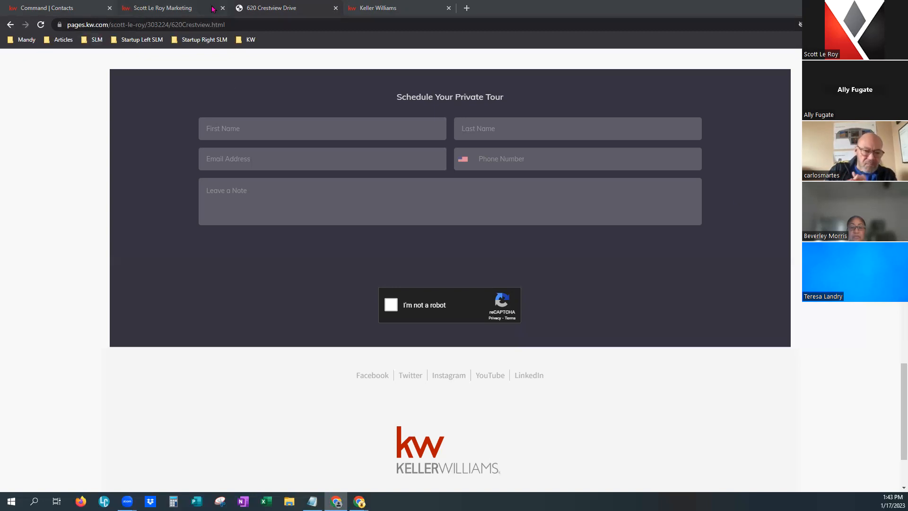
pyautogui.click(283, 8)
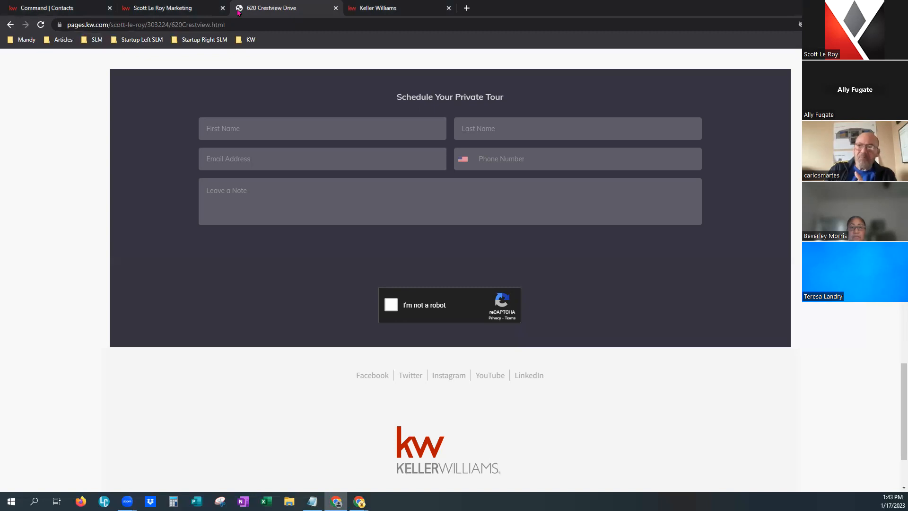
pyautogui.click(41, 11)
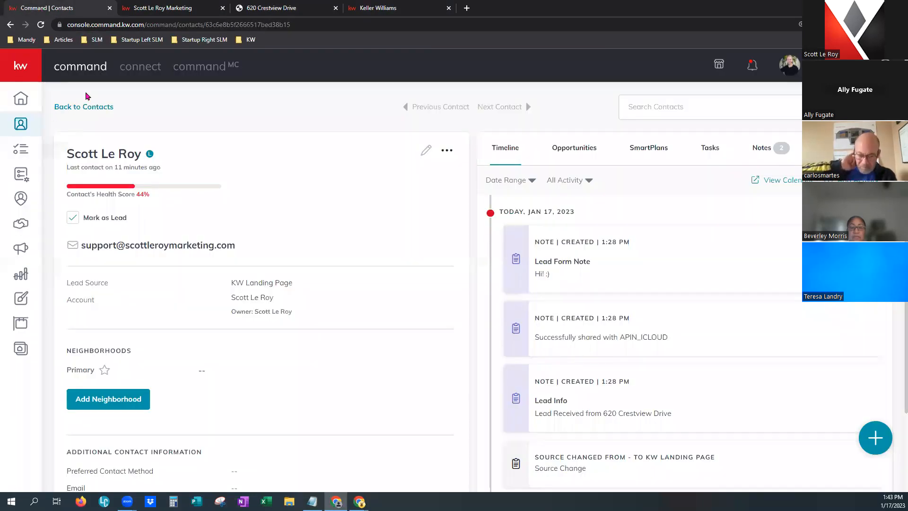
pyautogui.click(141, 5)
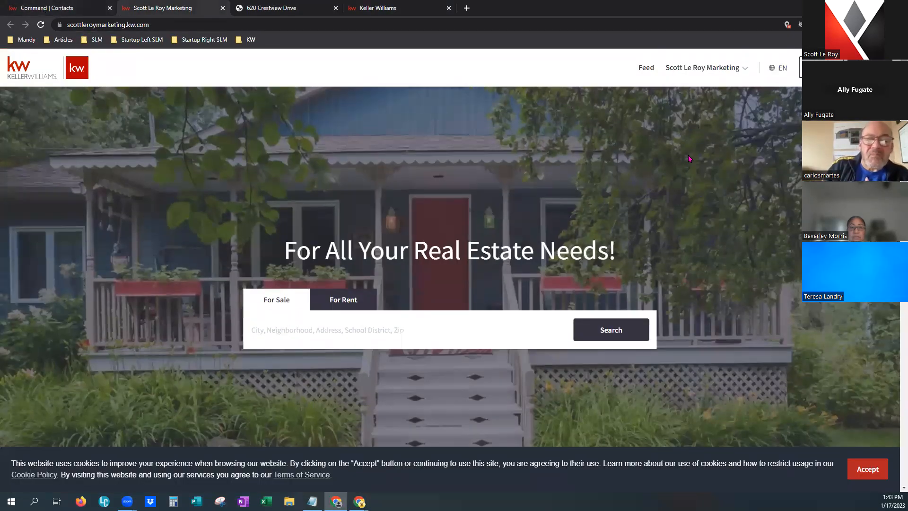
pyautogui.click(689, 69)
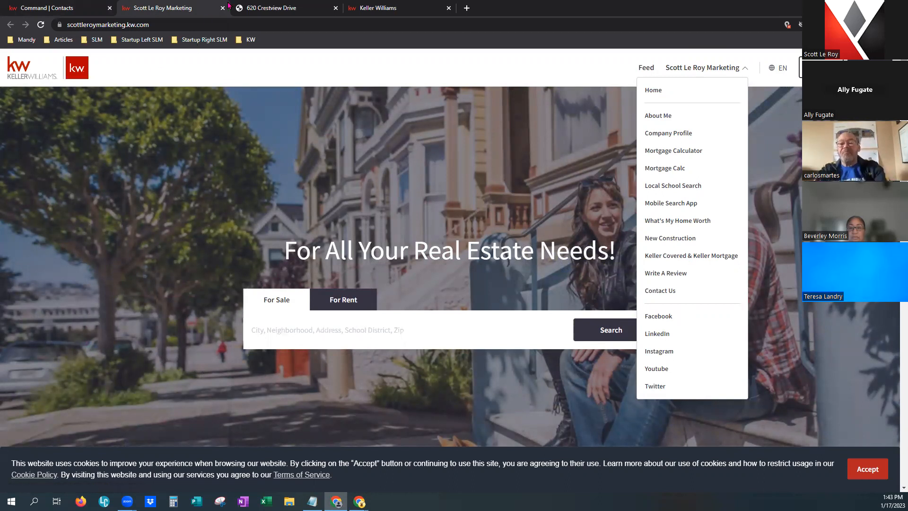
pyautogui.click(277, 7)
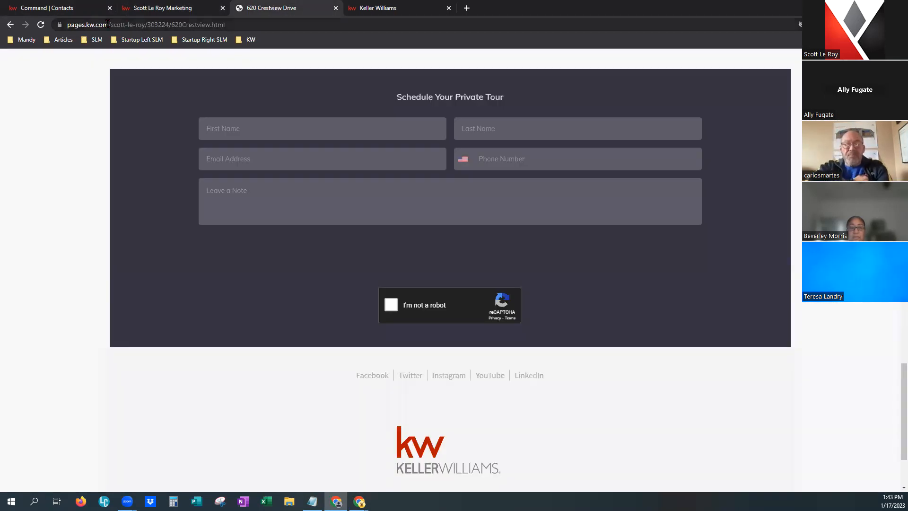
# Return to the Command | Contacts tab and open the Agent Sites area from the sidebar.
pyautogui.scroll(10, 280, 98)
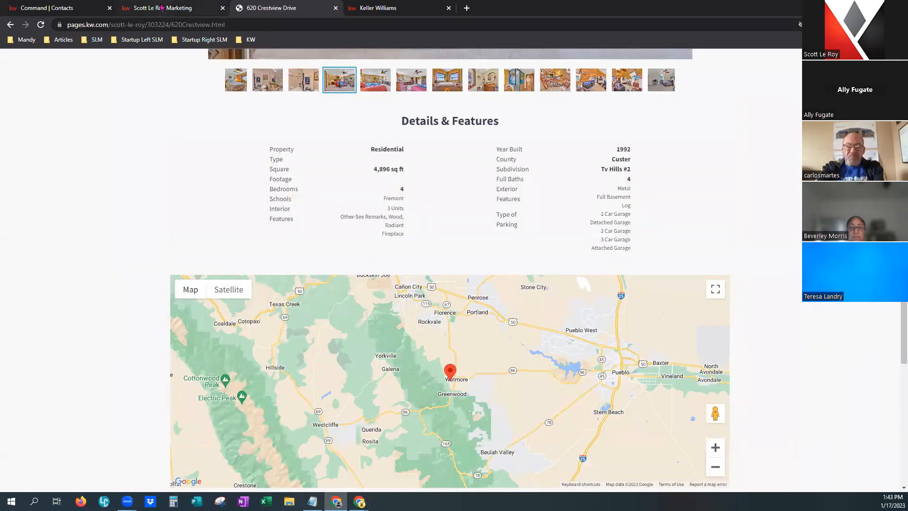
pyautogui.scroll(12, 460, 204)
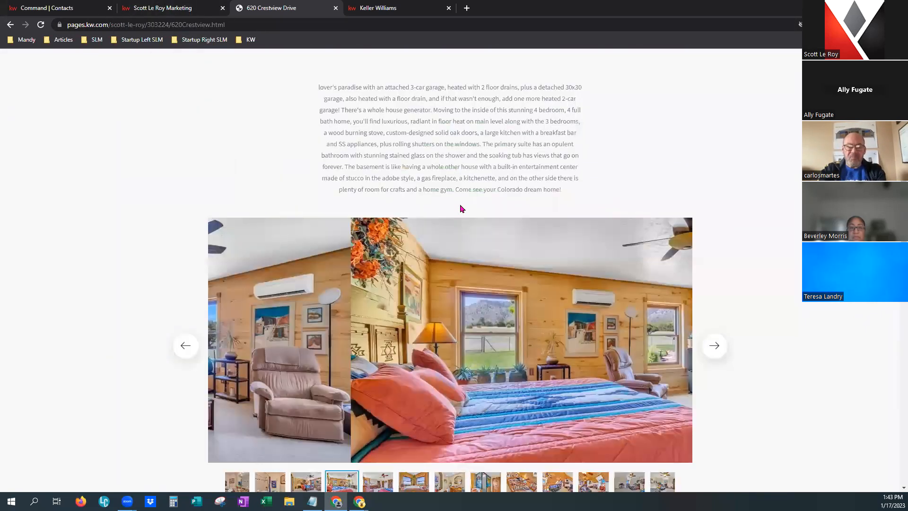
pyautogui.scroll(5, 436, 195)
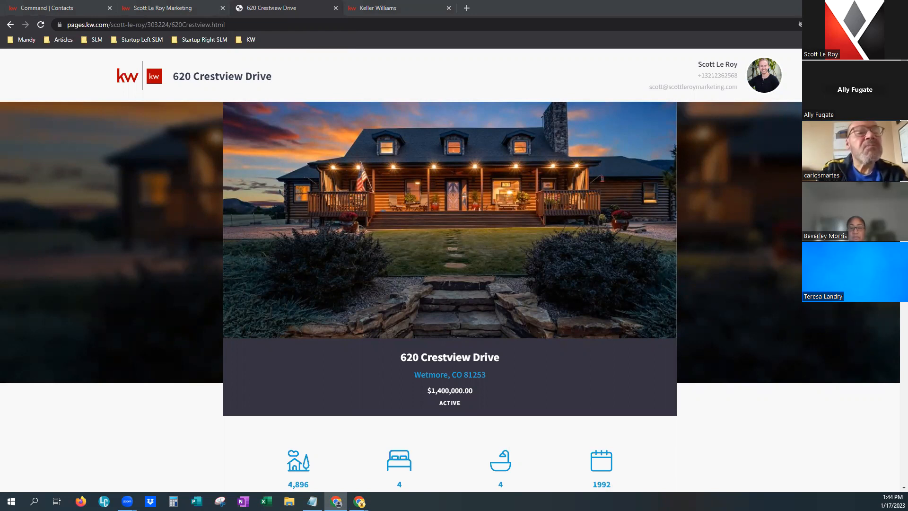
pyautogui.click(49, 9)
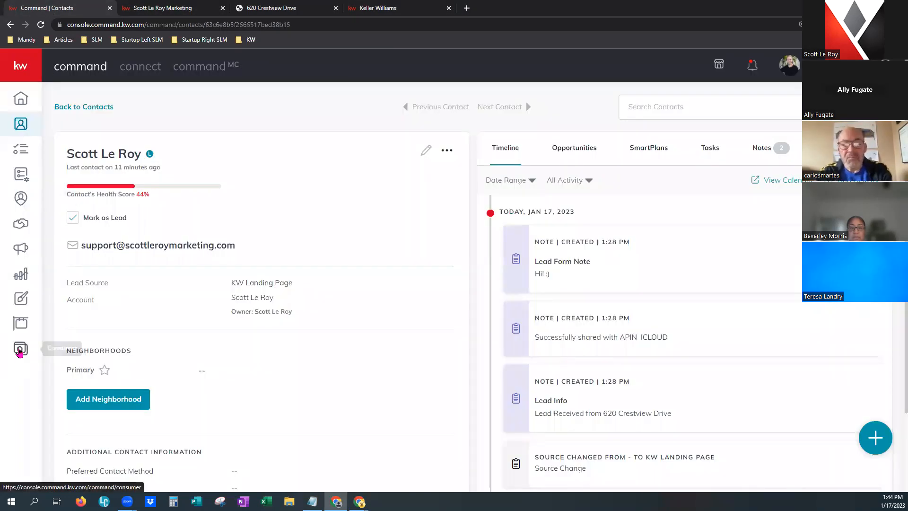
pyautogui.click(20, 350)
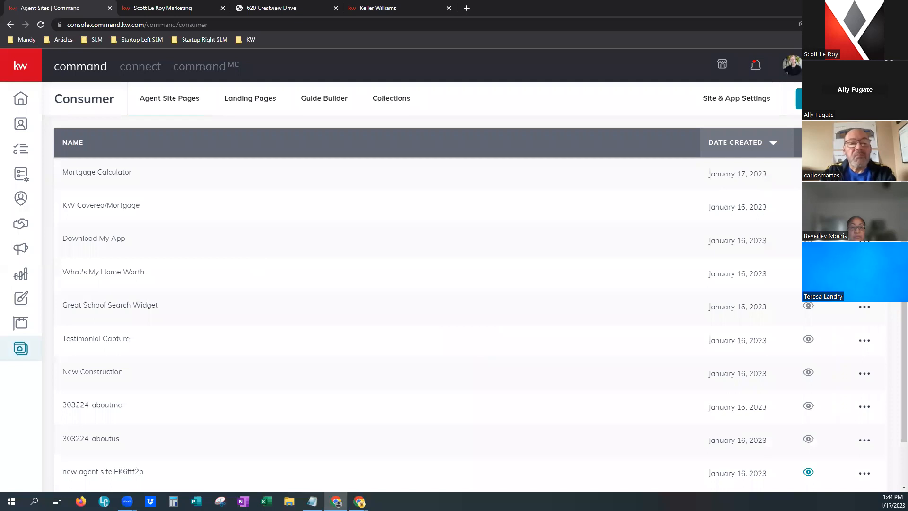
pyautogui.click(865, 174)
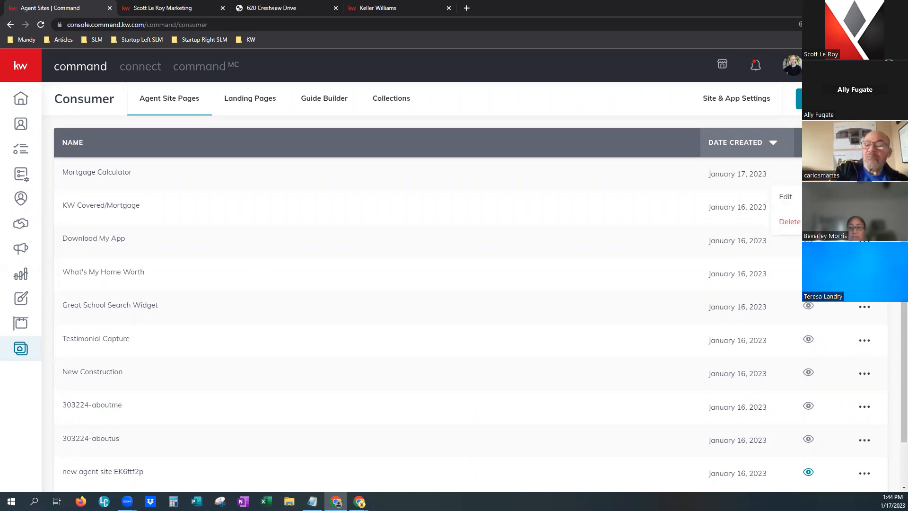
pyautogui.click(230, 98)
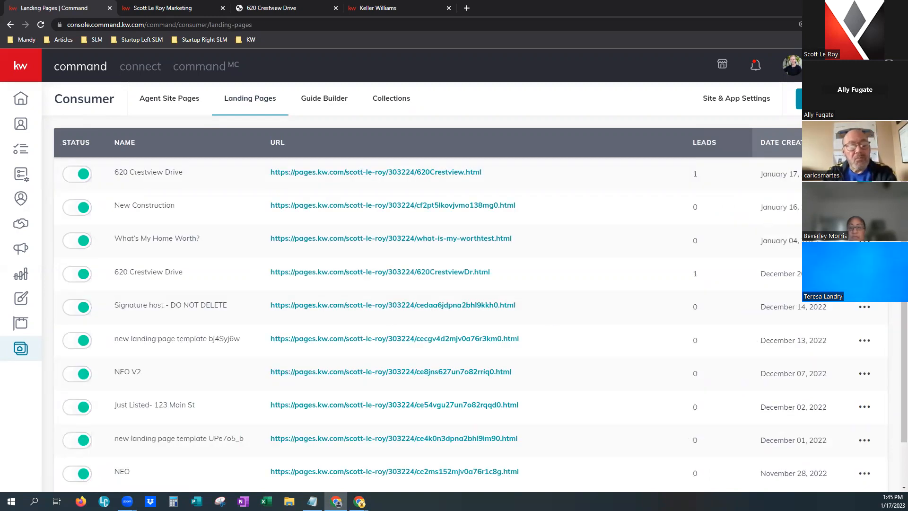
pyautogui.click(865, 174)
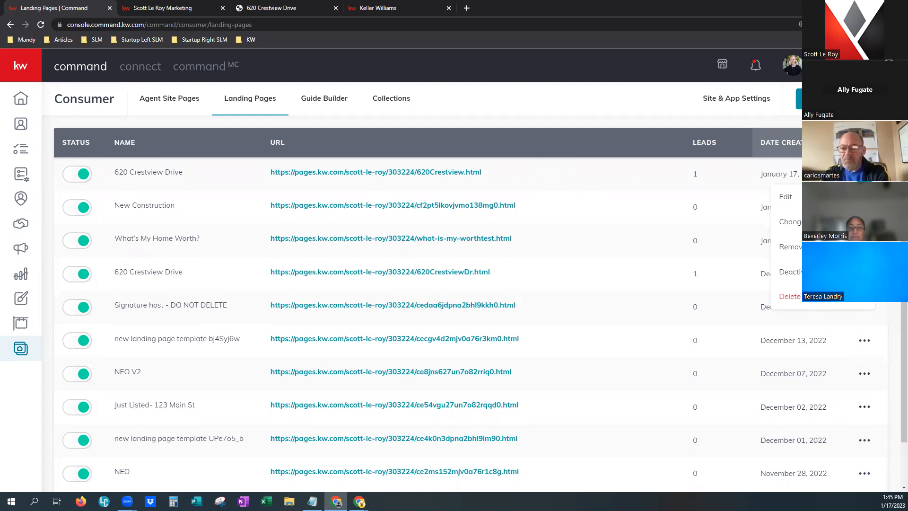
pyautogui.hotkey('alt', 'Tab')
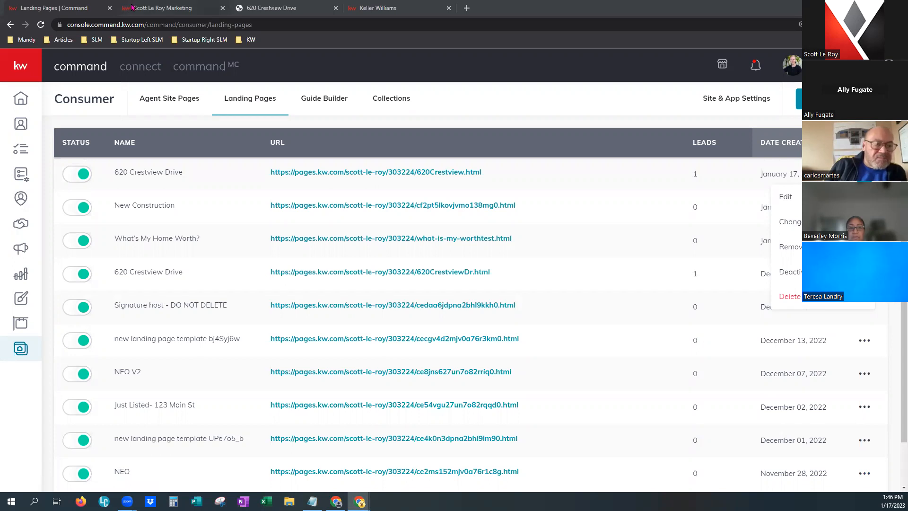
pyautogui.moveTo(133, 7)
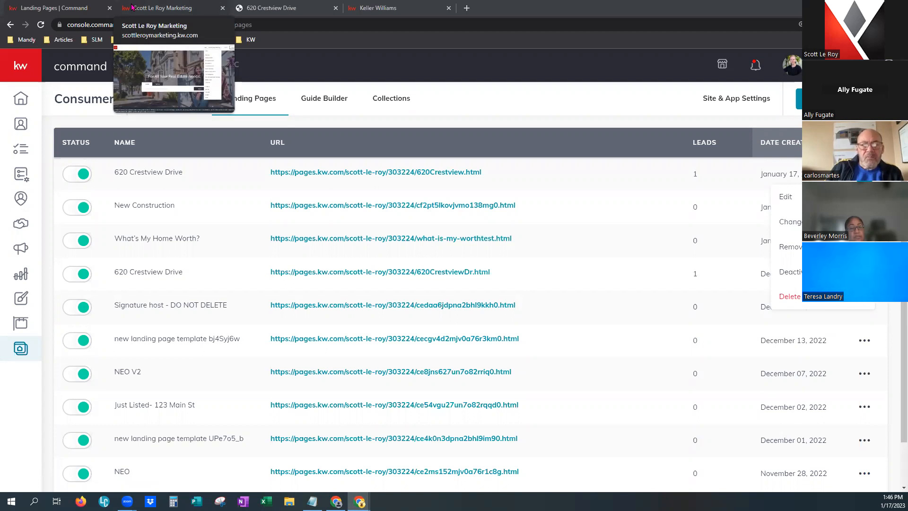
pyautogui.click(92, 9)
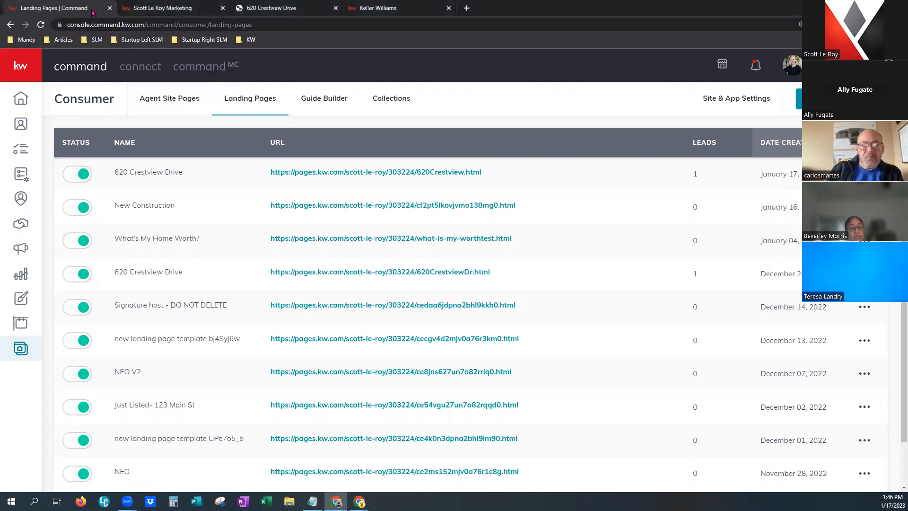
pyautogui.click(756, 64)
# Open the 'New lead info captured' contact record and begin editing its details.
pyautogui.click(588, 156)
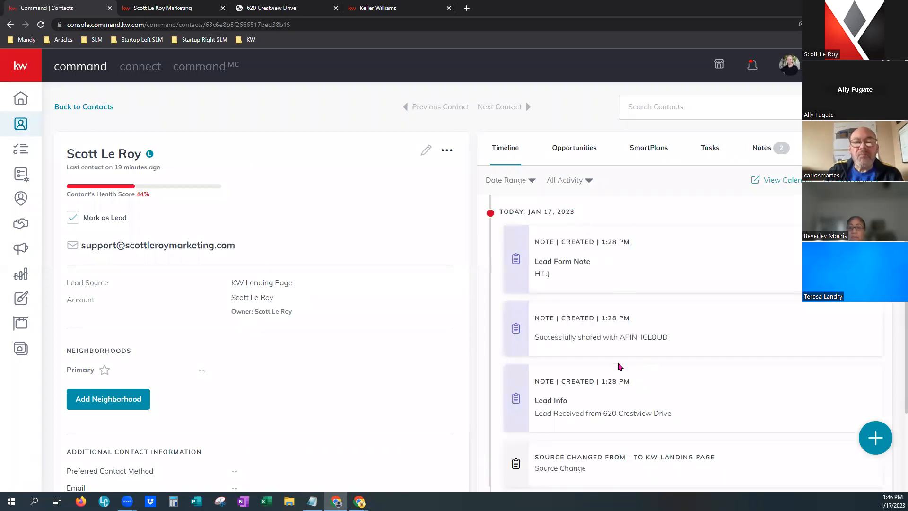
pyautogui.tripleClick(682, 418)
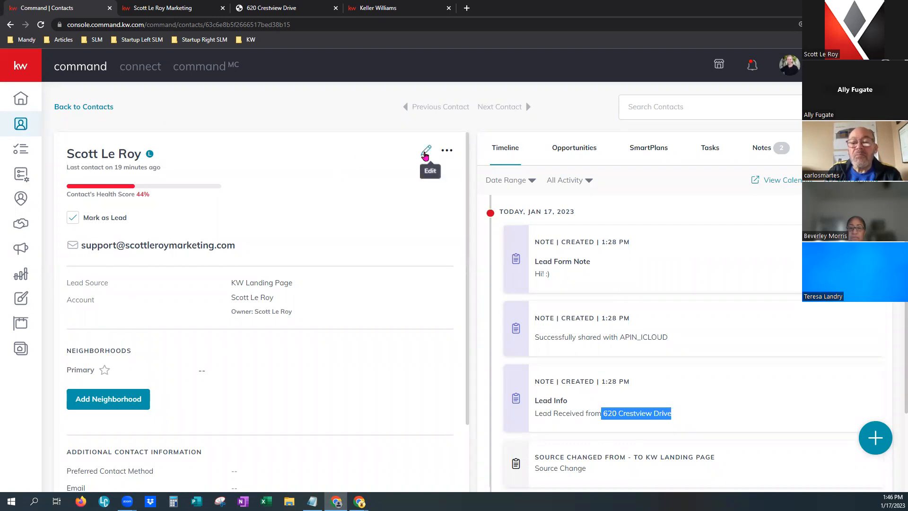
pyautogui.click(426, 155)
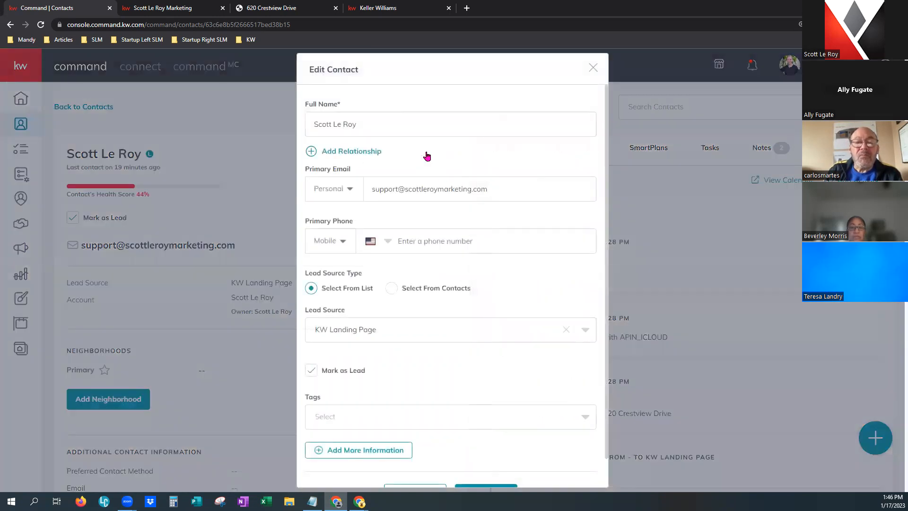
pyautogui.scroll(-1, 457, 407)
pyautogui.click(363, 388)
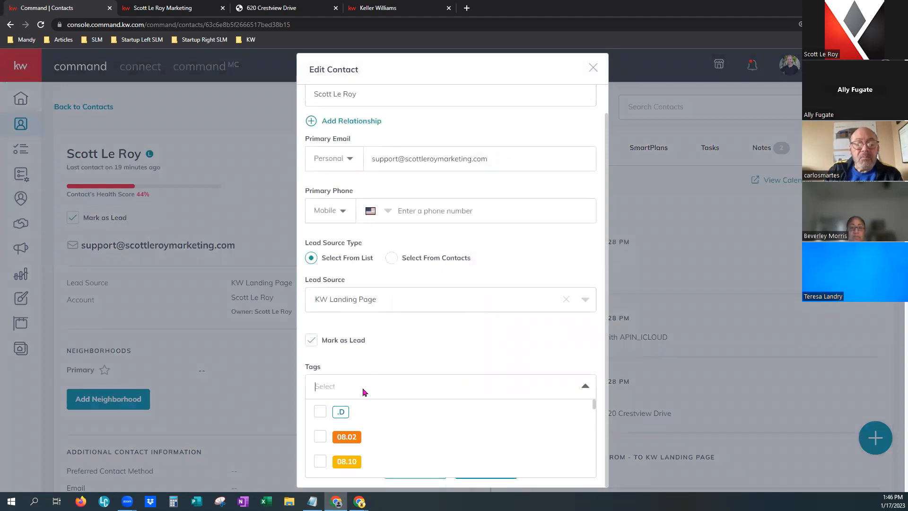
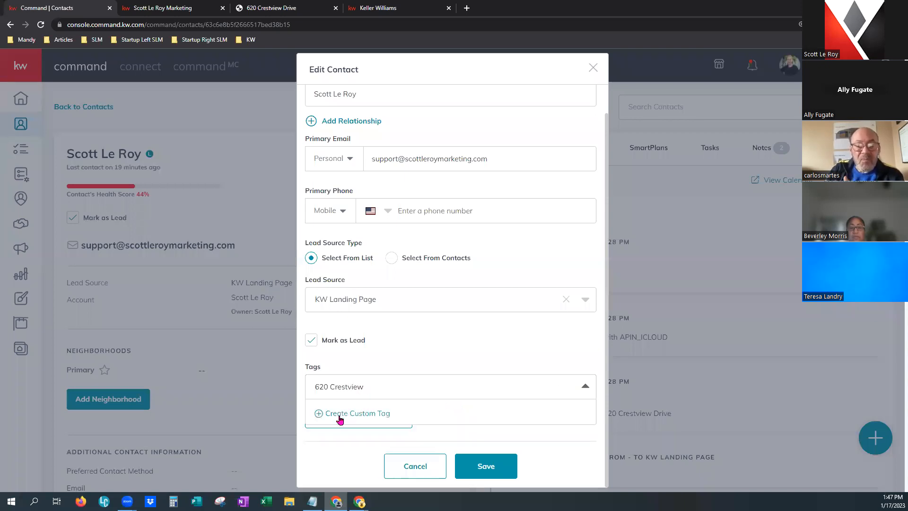
pyautogui.click(378, 418)
pyautogui.click(353, 439)
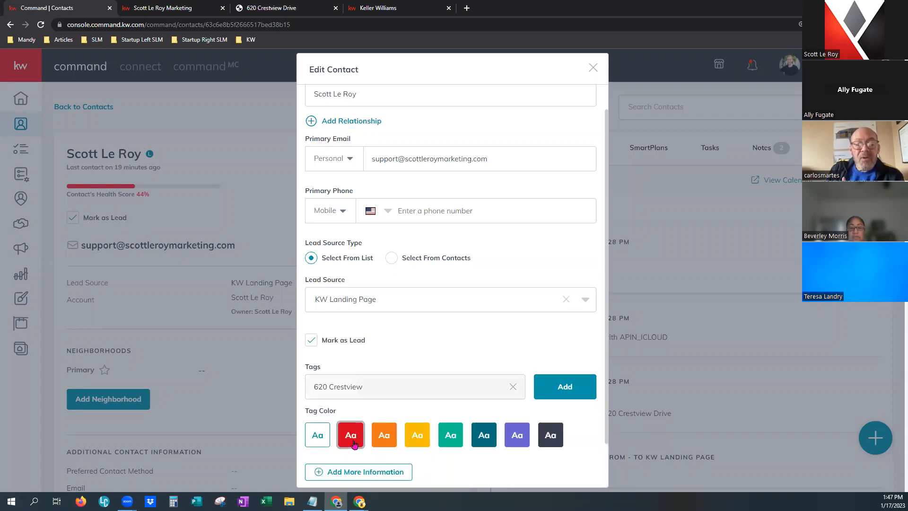
pyautogui.scroll(-1, 455, 460)
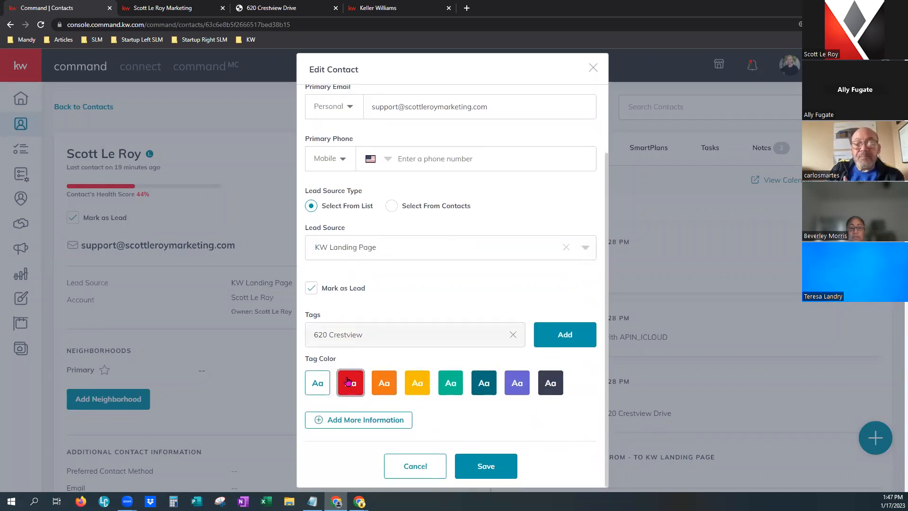
pyautogui.click(560, 340)
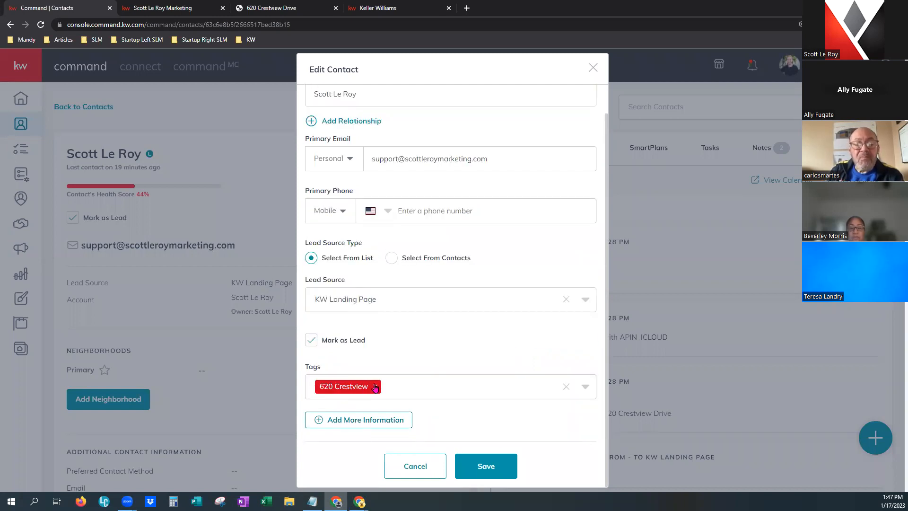
pyautogui.click(503, 471)
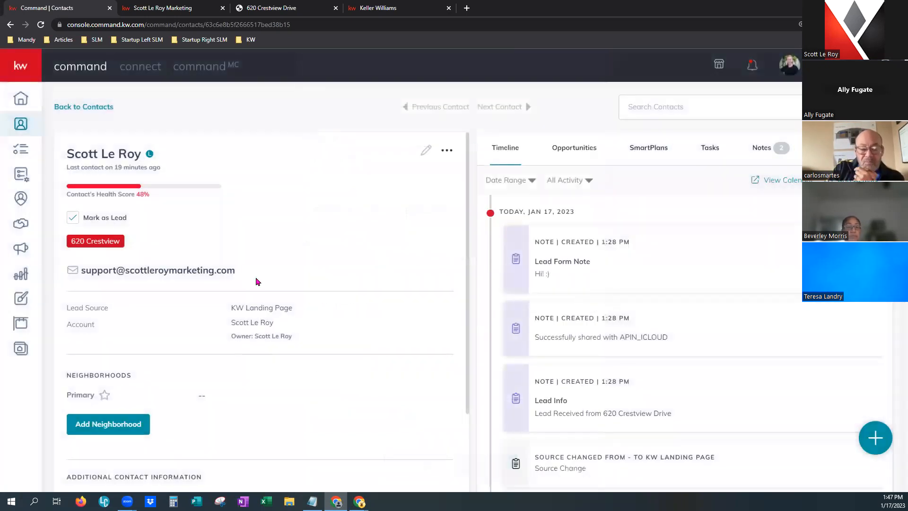
pyautogui.moveTo(70, 244); pyautogui.dragTo(235, 239)
pyautogui.click(236, 239)
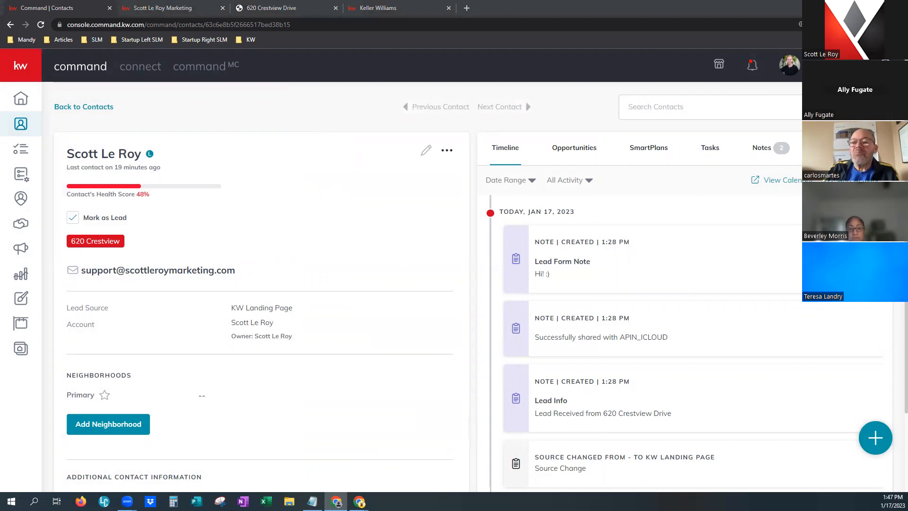
pyautogui.click(886, 65)
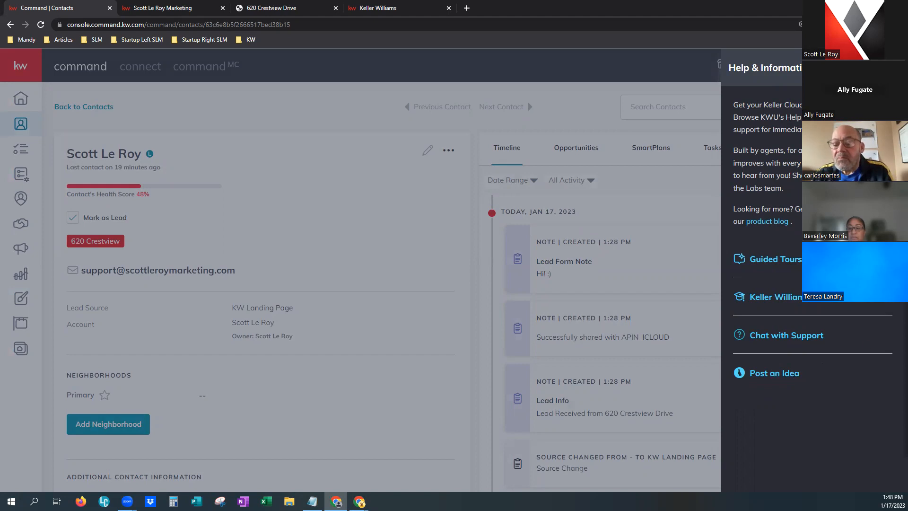
pyautogui.press('Escape')
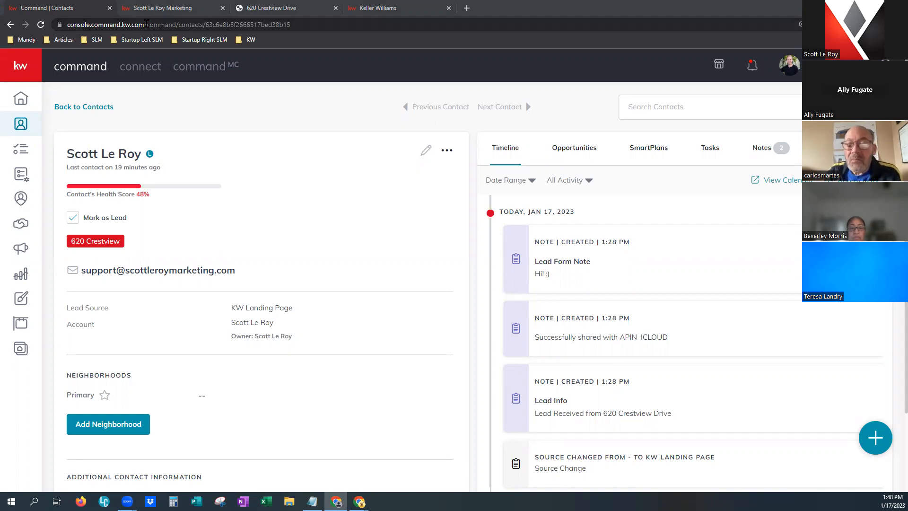
# Switch to the agent's marketing website, close its page list, and select the property search field.
pyautogui.click(159, 8)
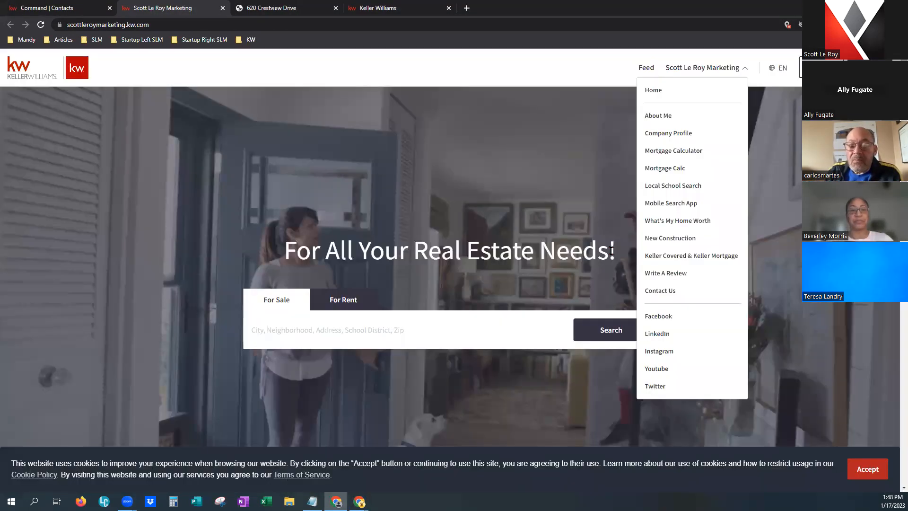
pyautogui.click(612, 250)
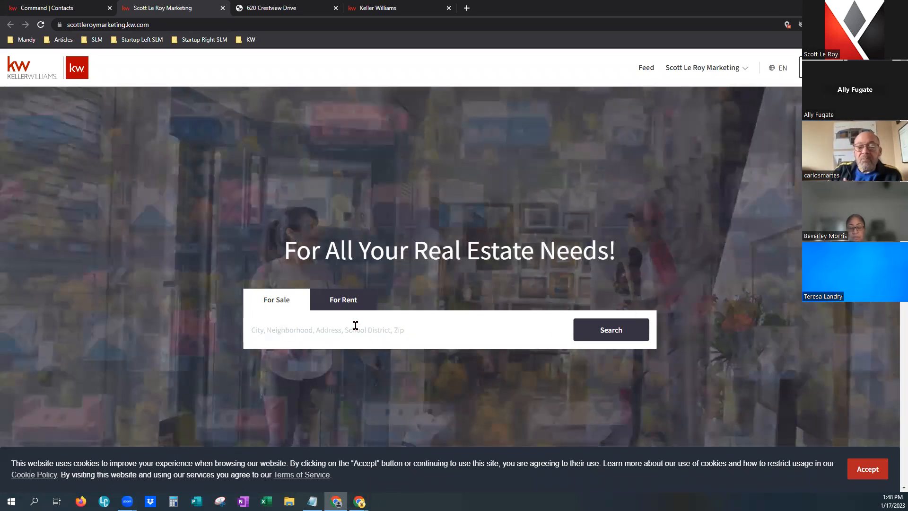
pyautogui.click(340, 324)
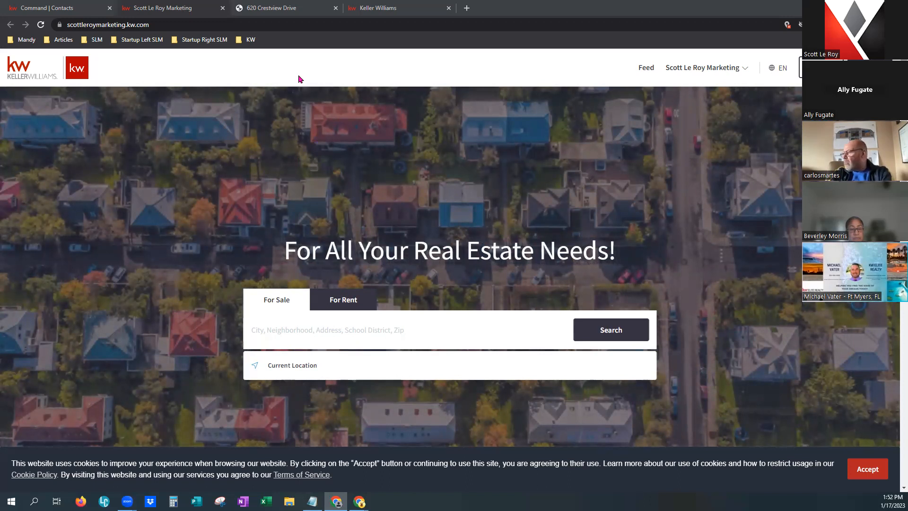
# Return to the Command | Contacts tab and open the Consumer agent site pages list.
pyautogui.click(78, 6)
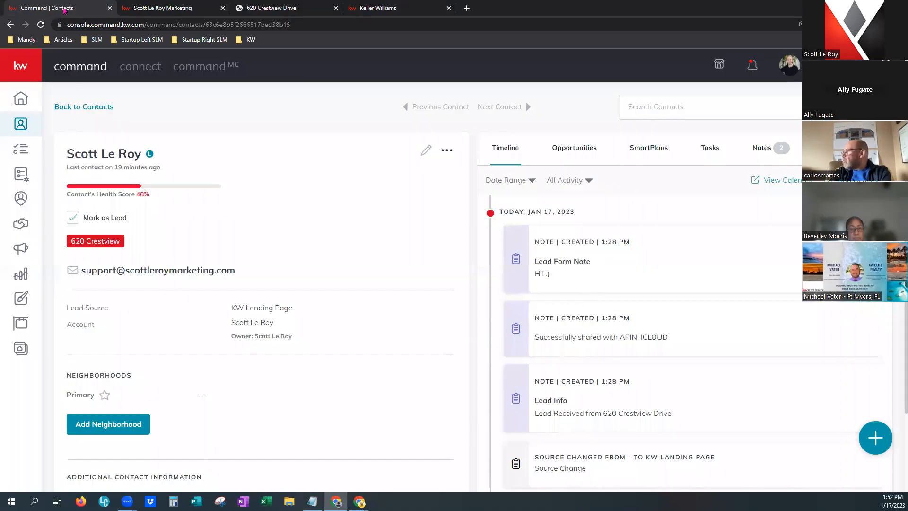
pyautogui.click(21, 350)
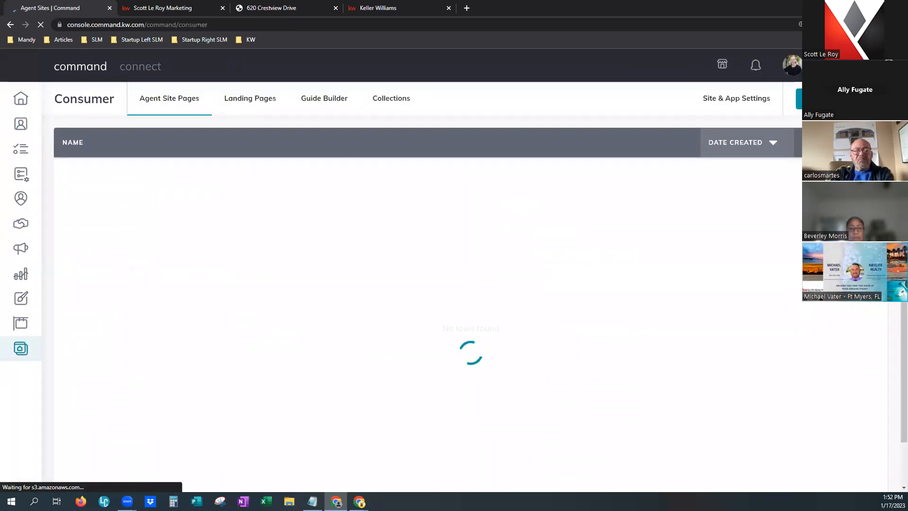
# Create a new landing page and drag a Text block to the top of its canvas.
pyautogui.click(797, 106)
pyautogui.click(452, 308)
pyautogui.click(443, 381)
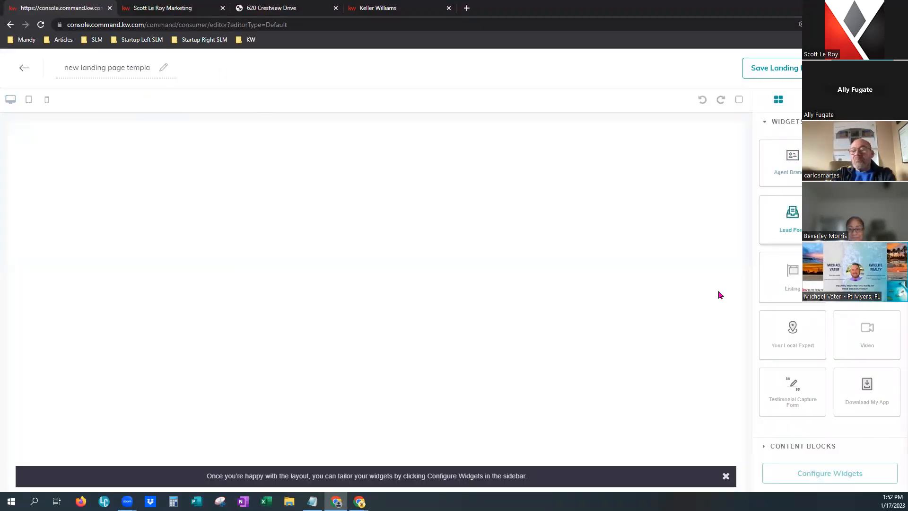
pyautogui.click(790, 449)
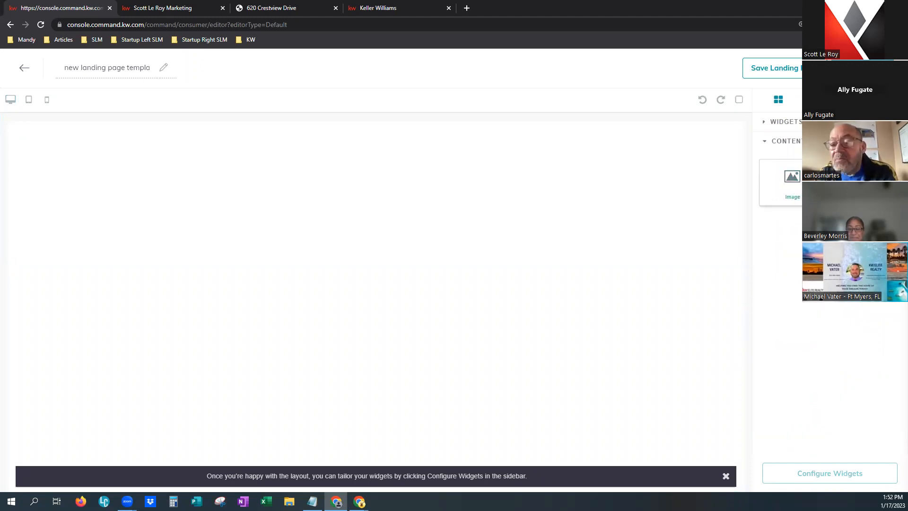
pyautogui.moveTo(778, 228); pyautogui.dragTo(578, 168)
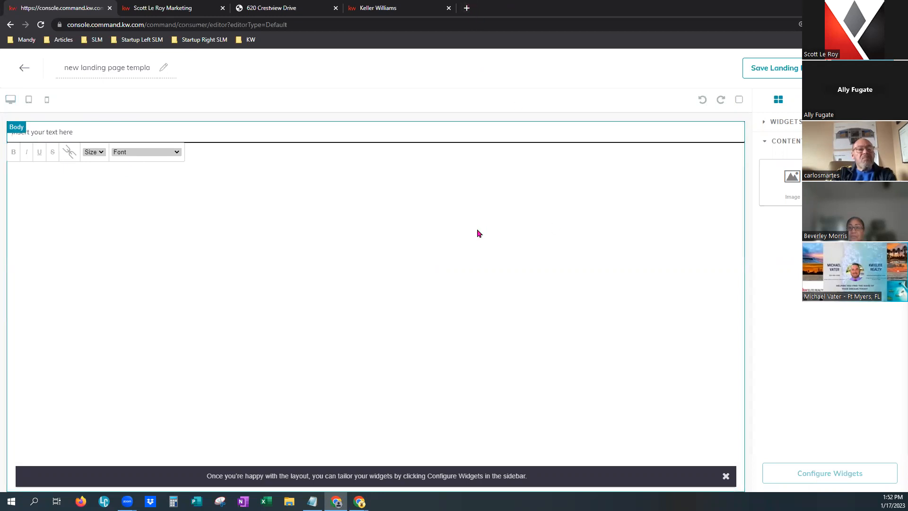
# Open a new incognito tab and enter mortgagecalculator.org as the address.
pyautogui.click(467, 8)
pyautogui.write('mortgagecalculator.org')
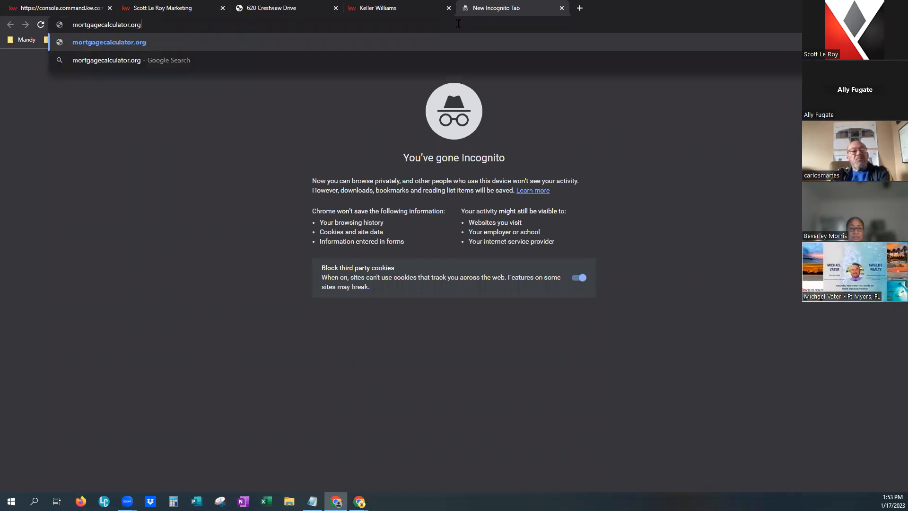
# Copy the Full Page Calc embed code from mortgagecalculator.org, then edit the landing page text block.
pyautogui.press('Return')
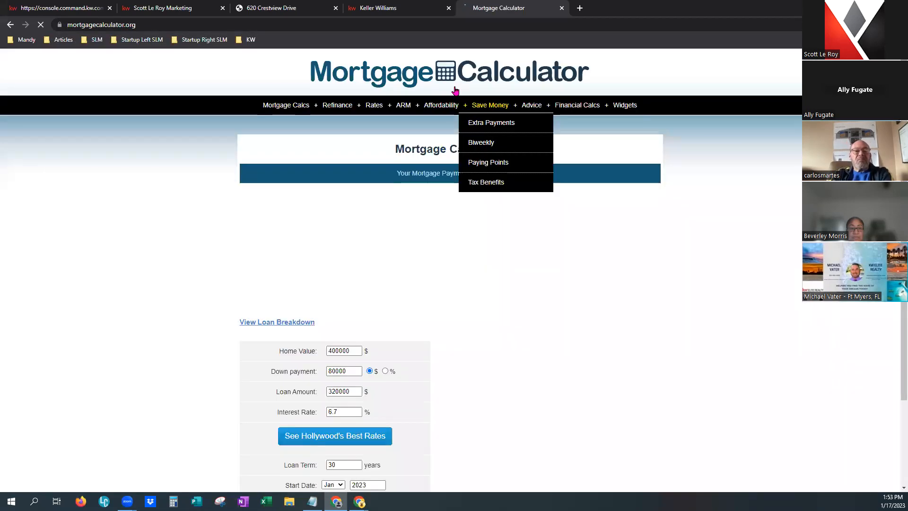
pyautogui.moveTo(626, 105)
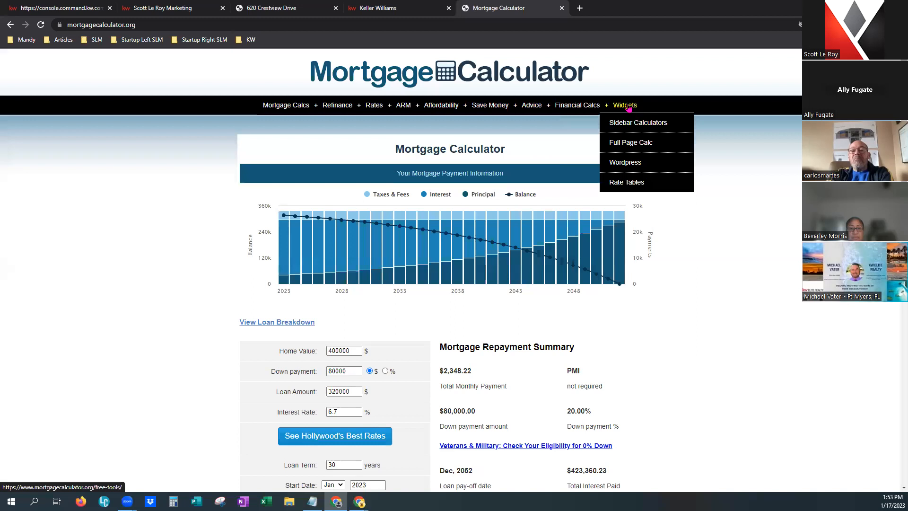
pyautogui.click(620, 150)
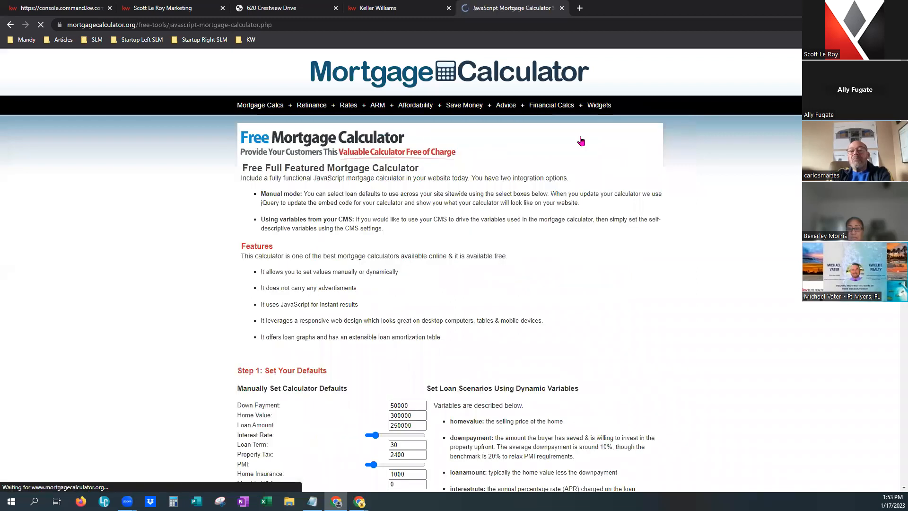
pyautogui.scroll(-9, 550, 341)
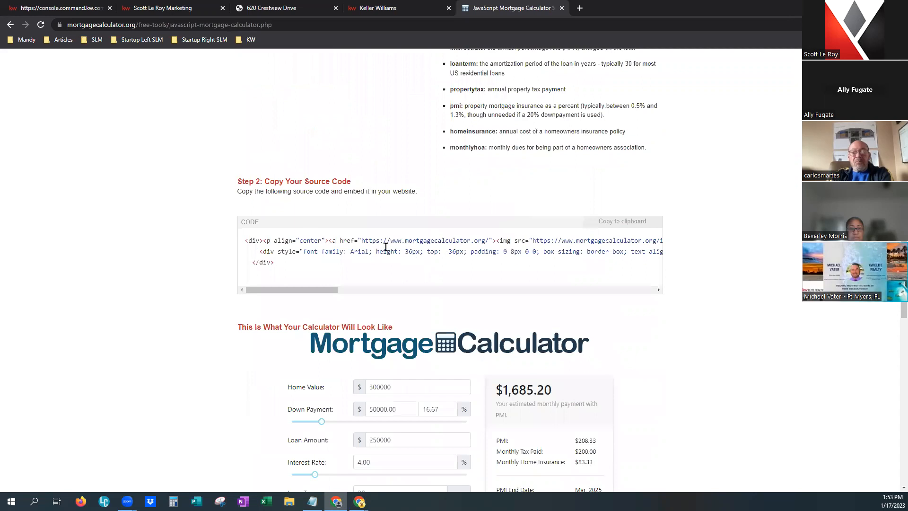
pyautogui.click(626, 222)
pyautogui.click(69, 10)
pyautogui.click(89, 128)
# Paste the mortgage calculator embed code into the text block, replacing its 'Insert your text here' placeholder.
pyautogui.hotkey('ctrl', 'v')
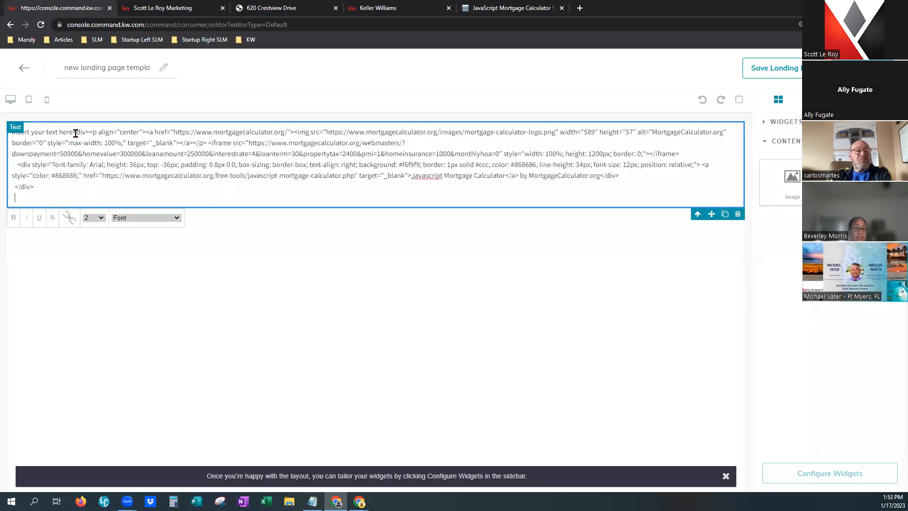
pyautogui.moveTo(73, 132); pyautogui.dragTo(2, 137)
pyautogui.press('BackSpace')
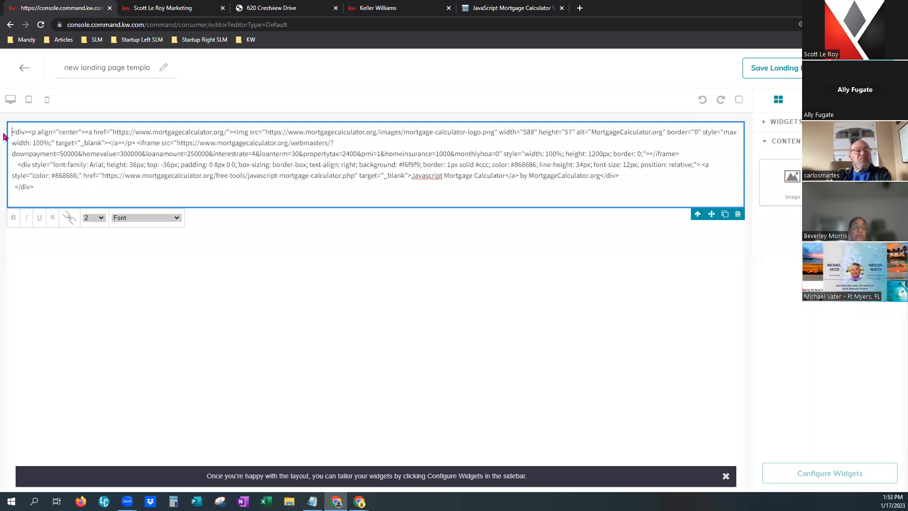
# Delete the calculator text block and drag a fresh empty Text block into its place.
pyautogui.click(727, 482)
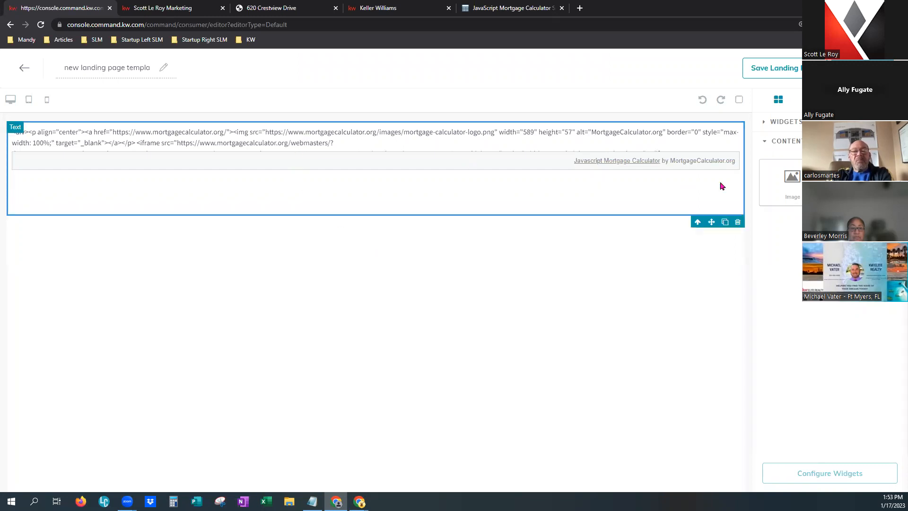
pyautogui.click(741, 224)
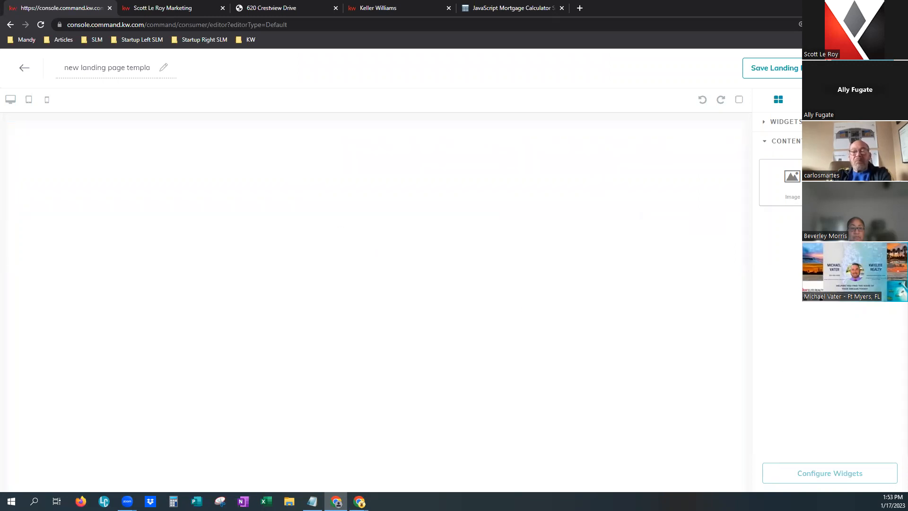
pyautogui.moveTo(846, 183); pyautogui.dragTo(562, 173)
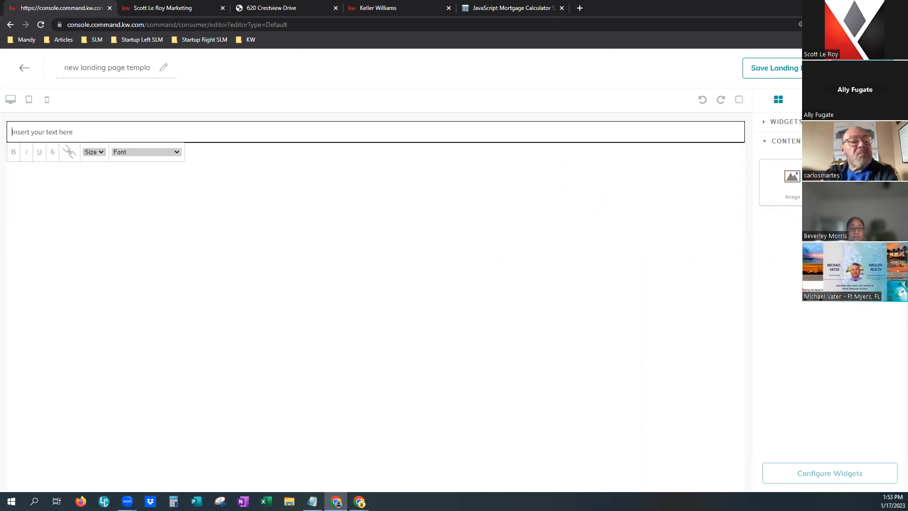
# Load iframe-generator.com in a new incognito browser window.
pyautogui.hotkey('alt', 'Tab')
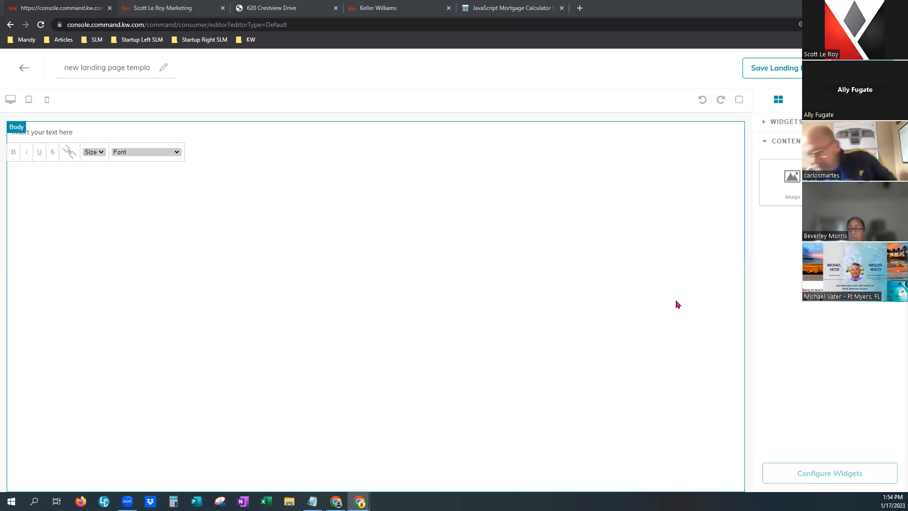
pyautogui.click(595, 12)
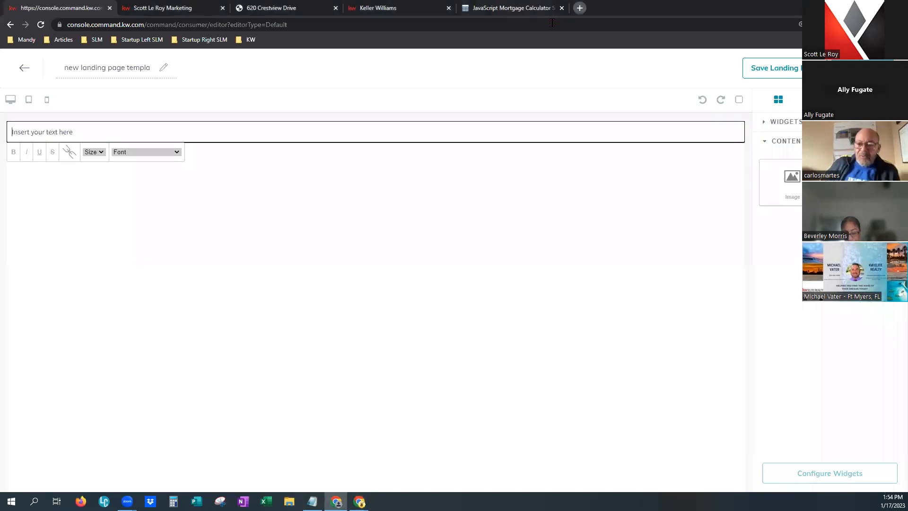
pyautogui.hotkey('ctrl', 'shift', 'n')
pyautogui.hotkey('ctrl', 'v')
pyautogui.press('Return')
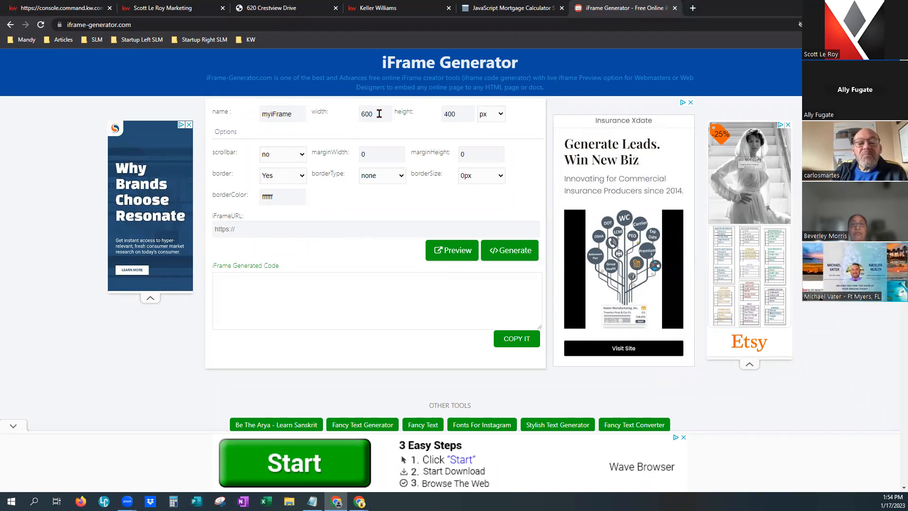
# Set the frame height to 100 % and turn scrollbars on.
pyautogui.moveTo(380, 113); pyautogui.dragTo(359, 114)
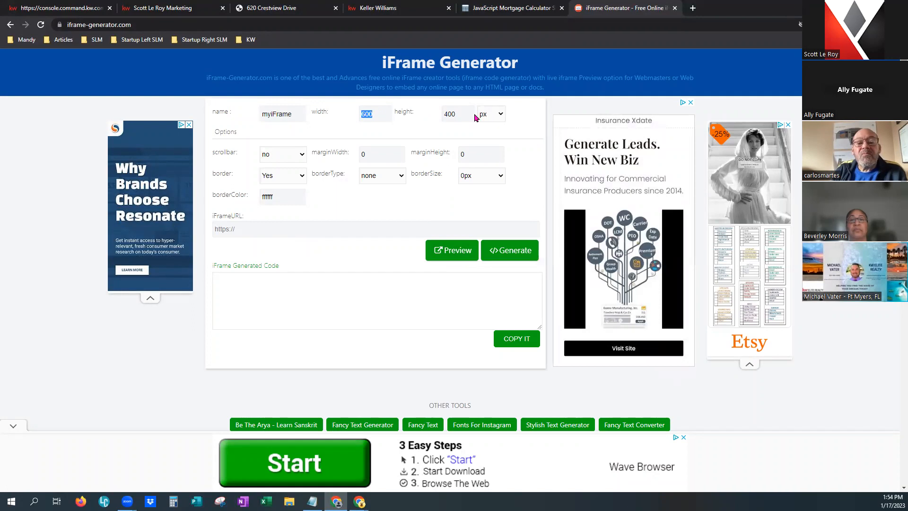
pyautogui.click(495, 115)
pyautogui.click(497, 136)
pyautogui.moveTo(464, 114); pyautogui.dragTo(432, 113)
pyautogui.write('10')
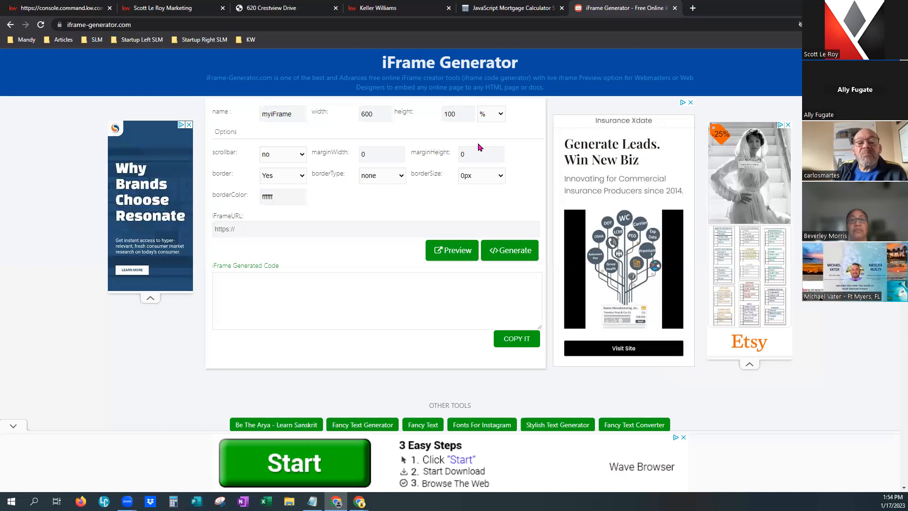
pyautogui.click(300, 157)
pyautogui.click(293, 176)
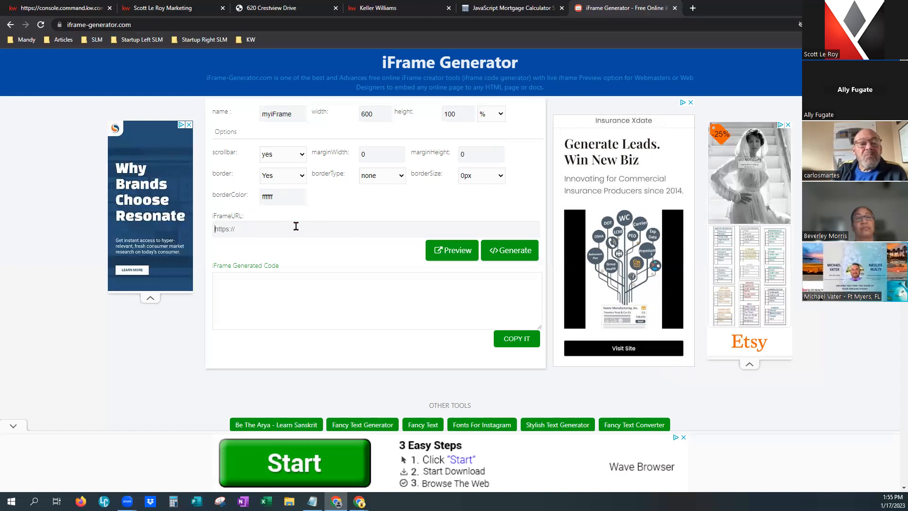
pyautogui.click(292, 7)
pyautogui.click(263, 24)
pyautogui.rightClick(263, 25)
pyautogui.click(290, 73)
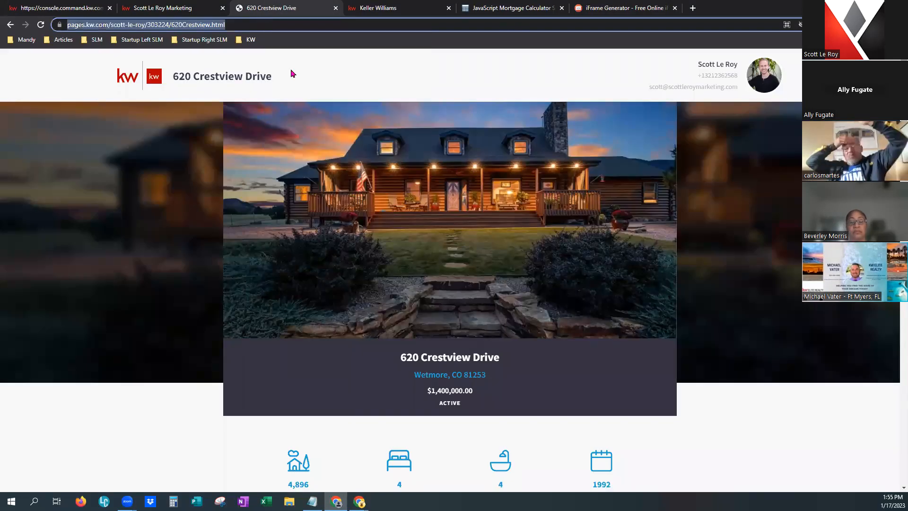
pyautogui.click(599, 7)
pyautogui.click(277, 228)
pyautogui.hotkey('ctrl', 'v')
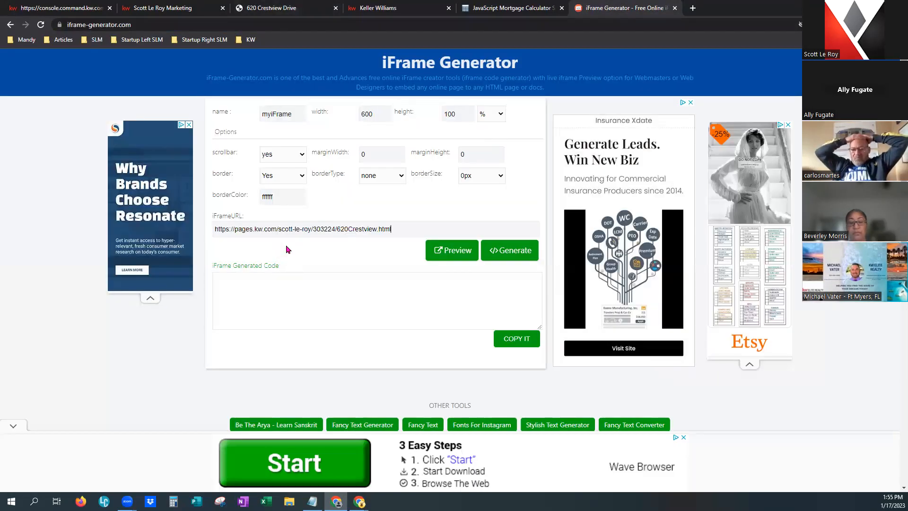
pyautogui.click(465, 256)
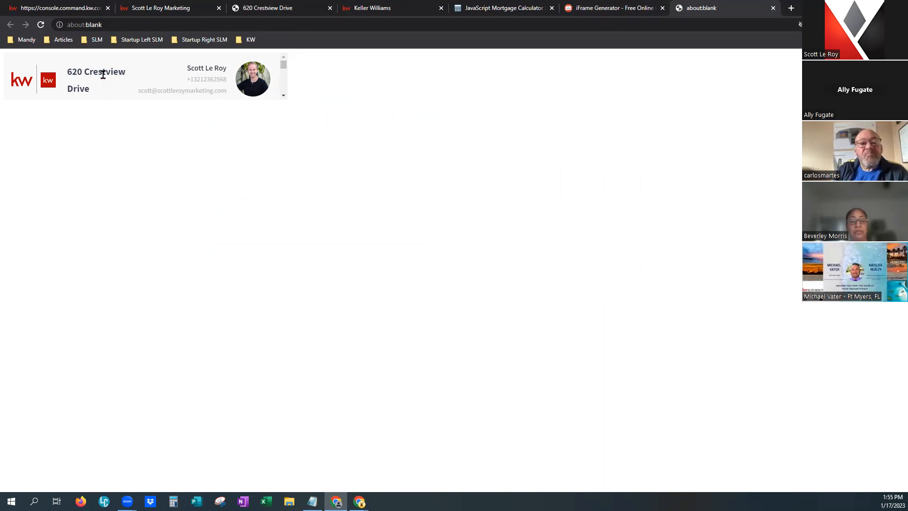
pyautogui.scroll(-4, 283, 73)
pyautogui.scroll(4, 284, 71)
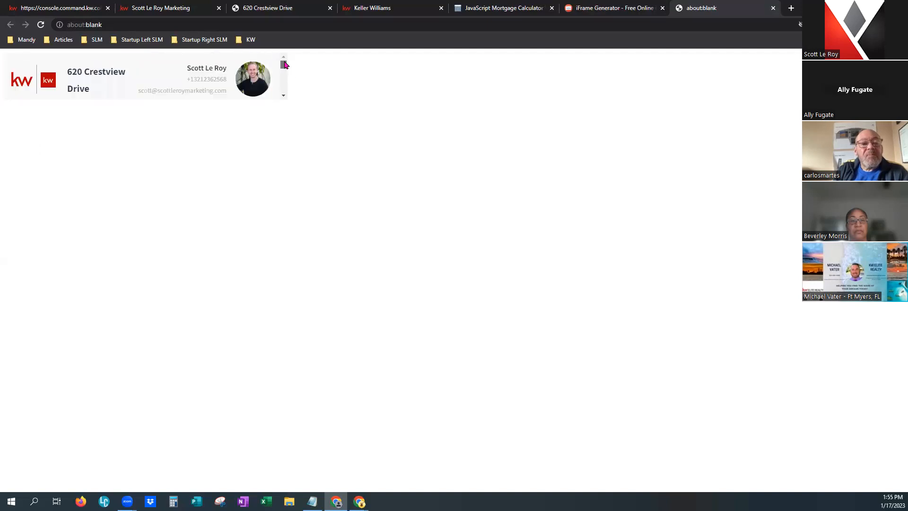
pyautogui.click(773, 10)
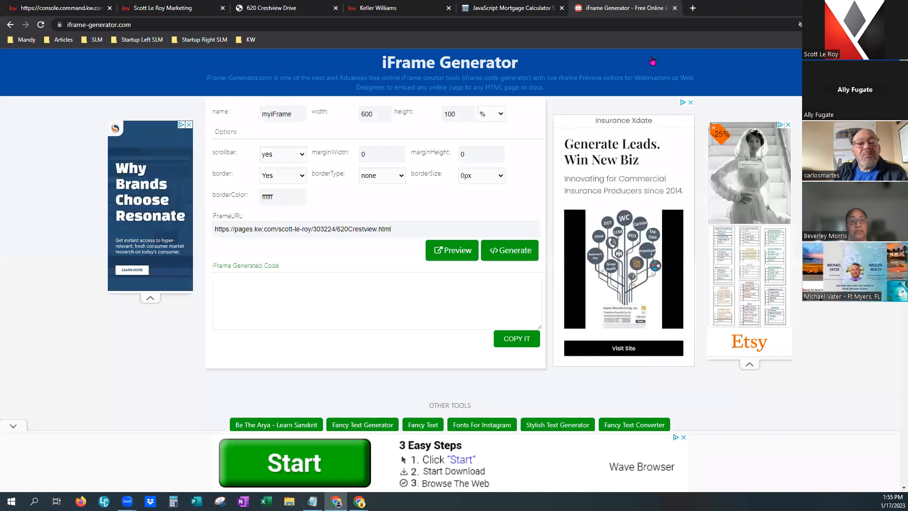
# Generate and copy the iframe code, then return to the landing page editor.
pyautogui.click(532, 254)
pyautogui.click(266, 321)
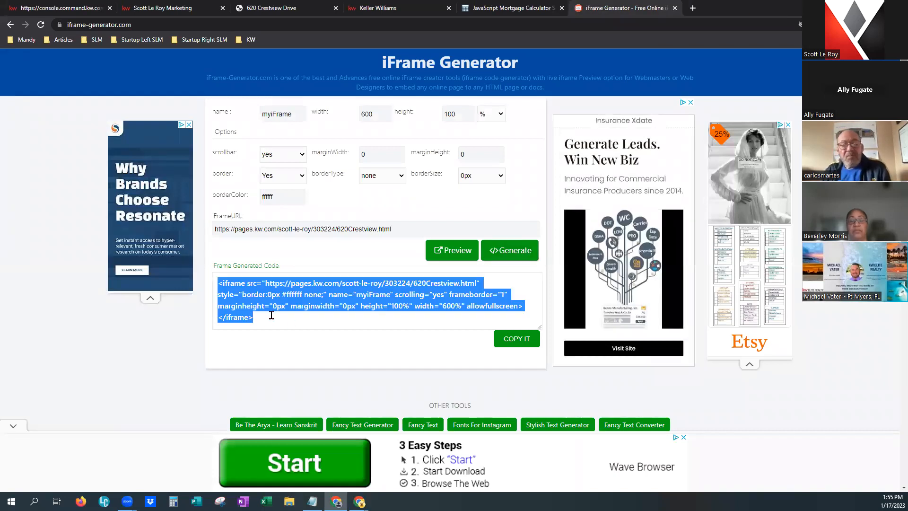
pyautogui.click(520, 338)
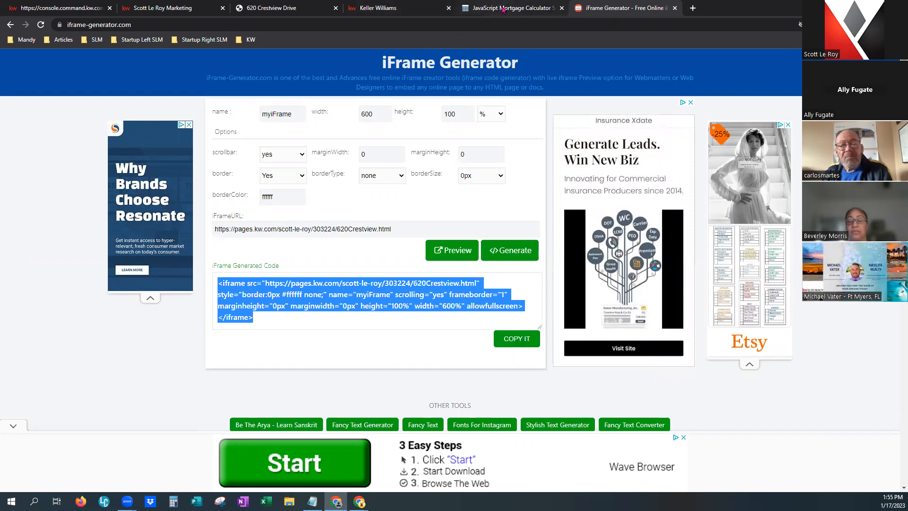
pyautogui.click(439, 9)
pyautogui.click(303, 8)
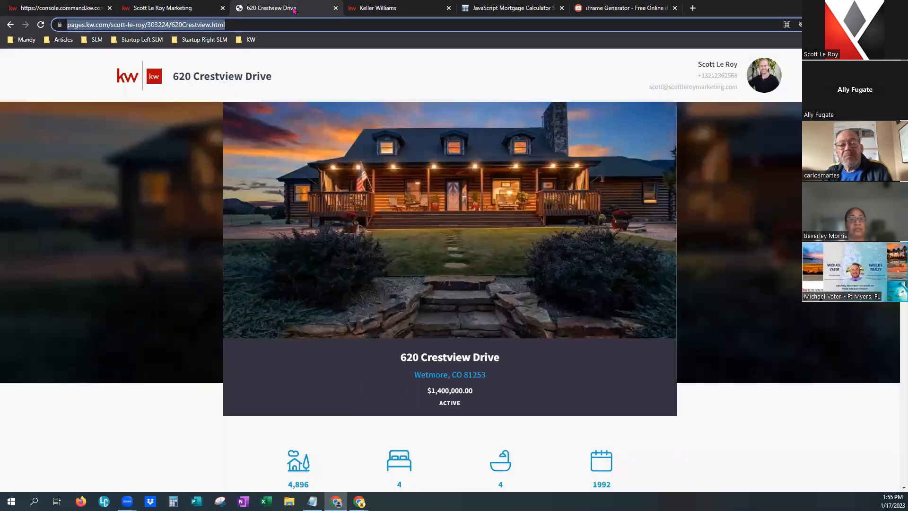
pyautogui.click(187, 8)
pyautogui.click(71, 8)
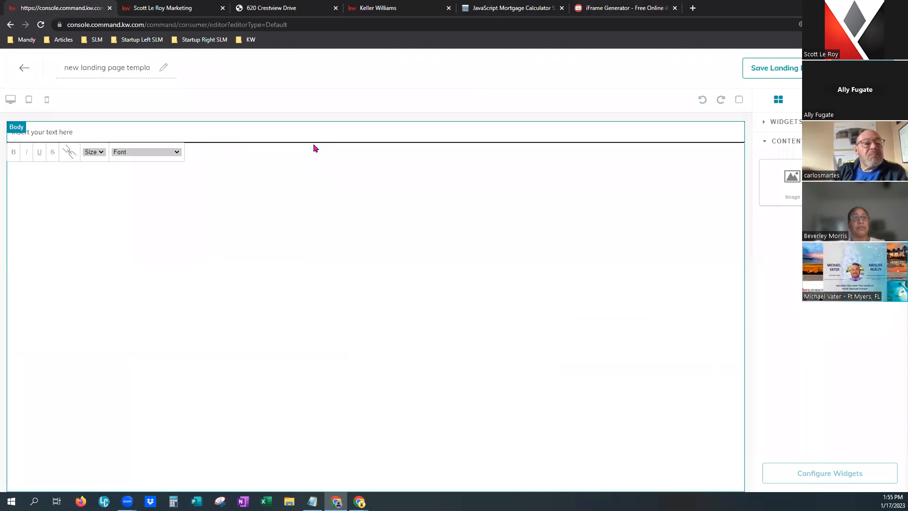
pyautogui.click(314, 172)
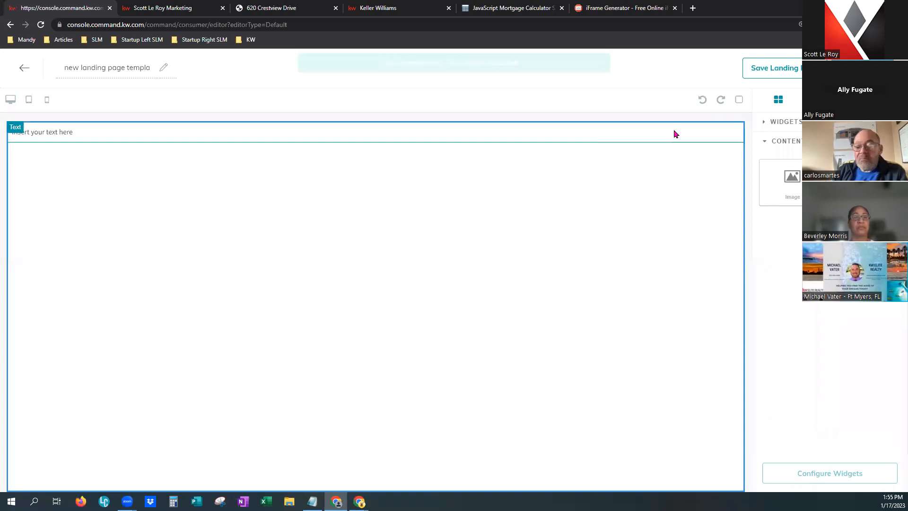
pyautogui.click(605, 135)
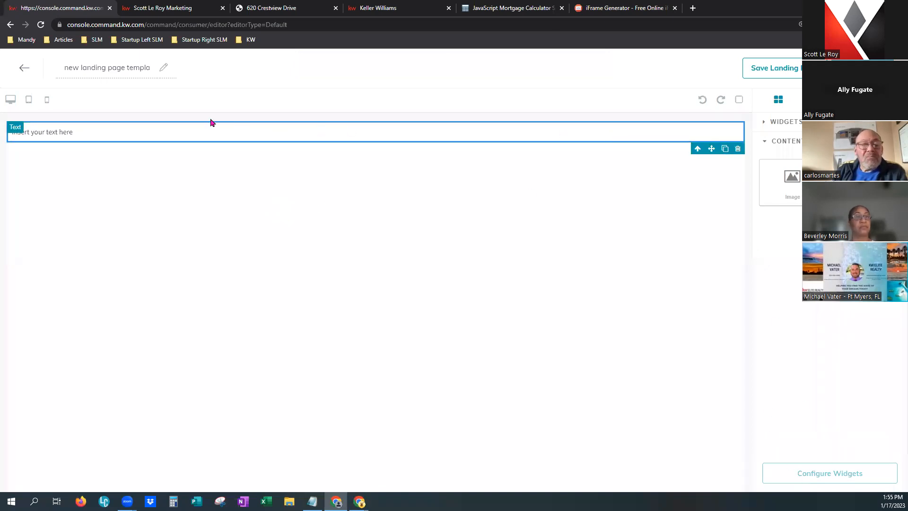
pyautogui.click(65, 131)
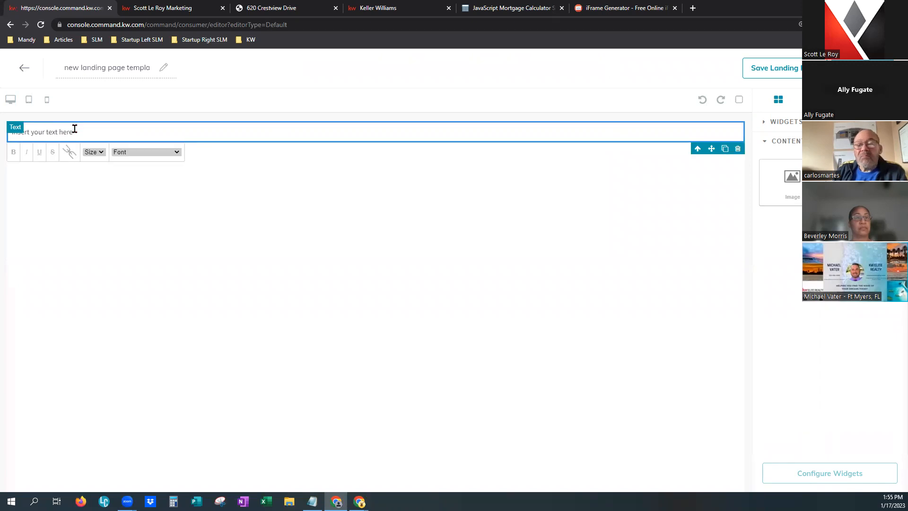
pyautogui.moveTo(75, 129); pyautogui.dragTo(9, 135)
pyautogui.hotkey('ctrl', 'v')
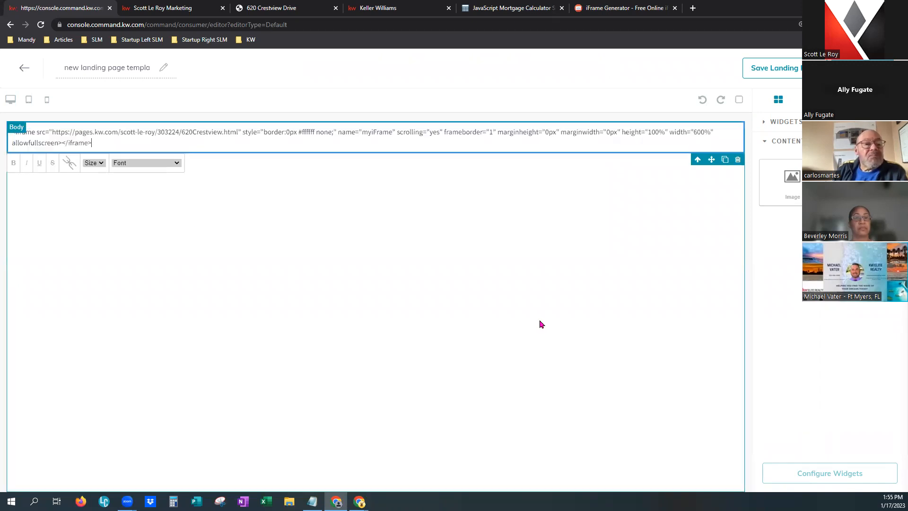
pyautogui.click(612, 204)
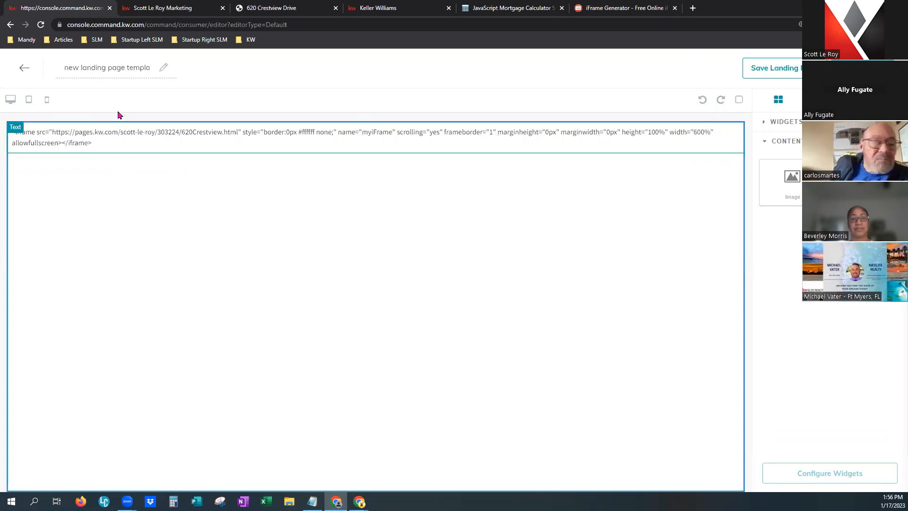
# Save the edited page on exit and create a new page As A Landing Page.
pyautogui.click(25, 69)
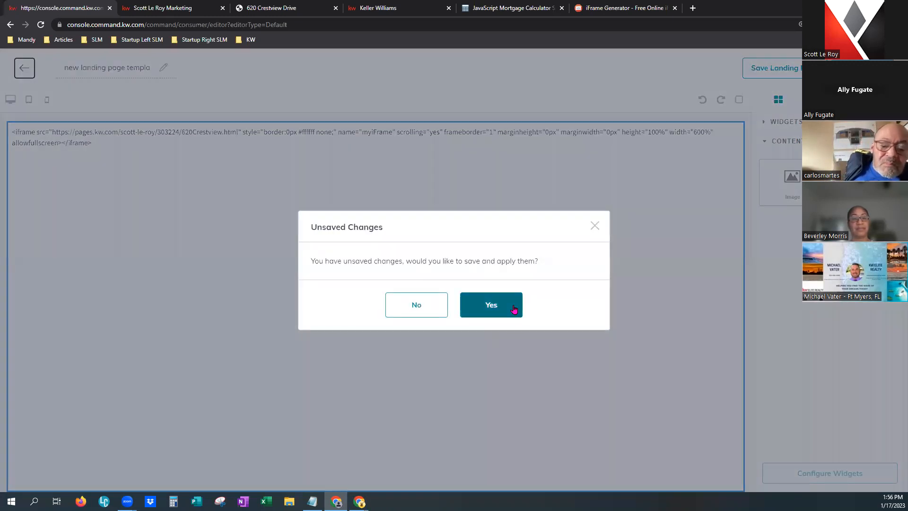
pyautogui.click(513, 306)
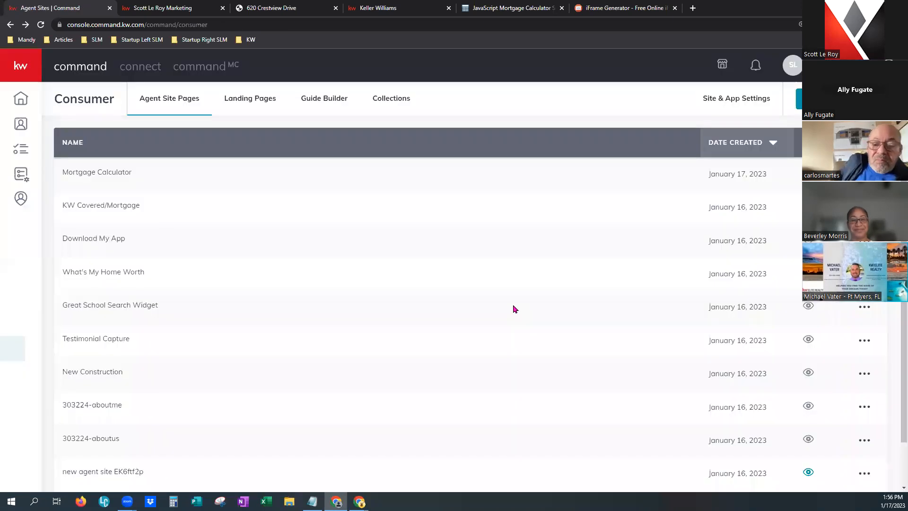
pyautogui.click(799, 99)
pyautogui.click(454, 299)
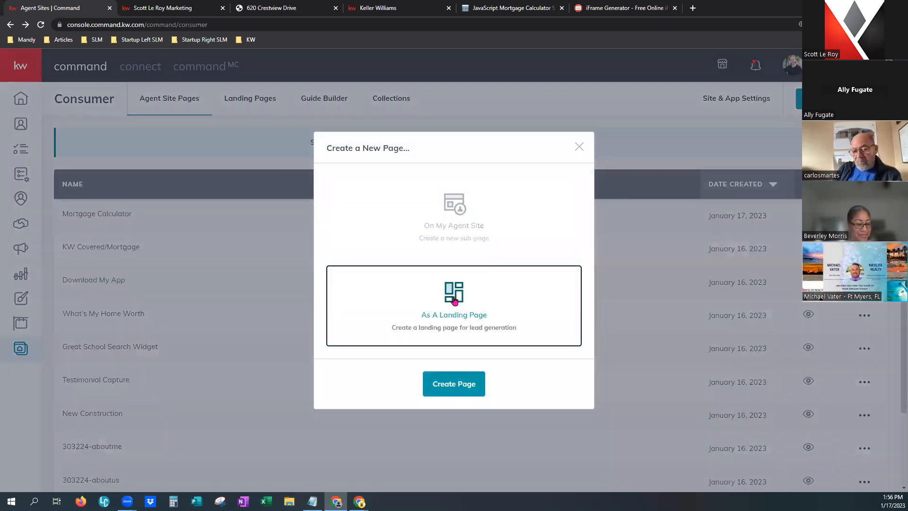
pyautogui.click(468, 386)
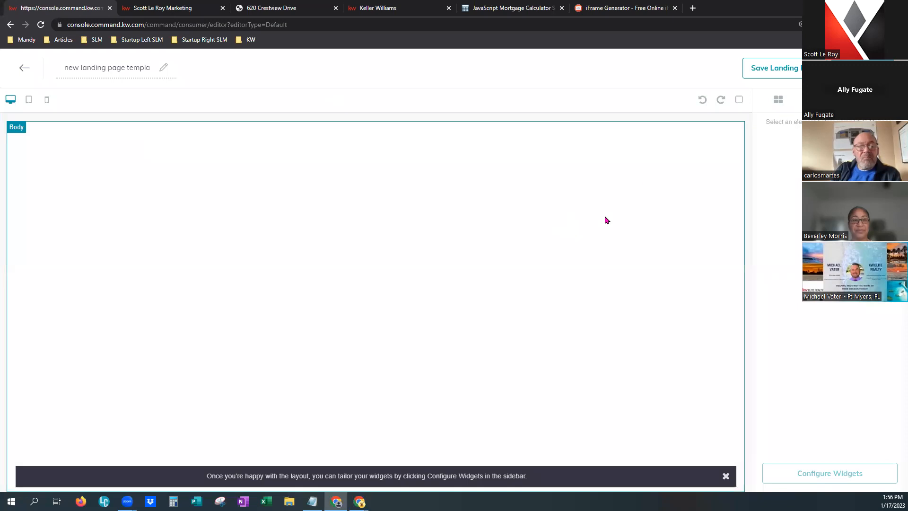
# Add a Text block to the new page and place the Agent Branded Header widget above it.
pyautogui.doubleClick(108, 70)
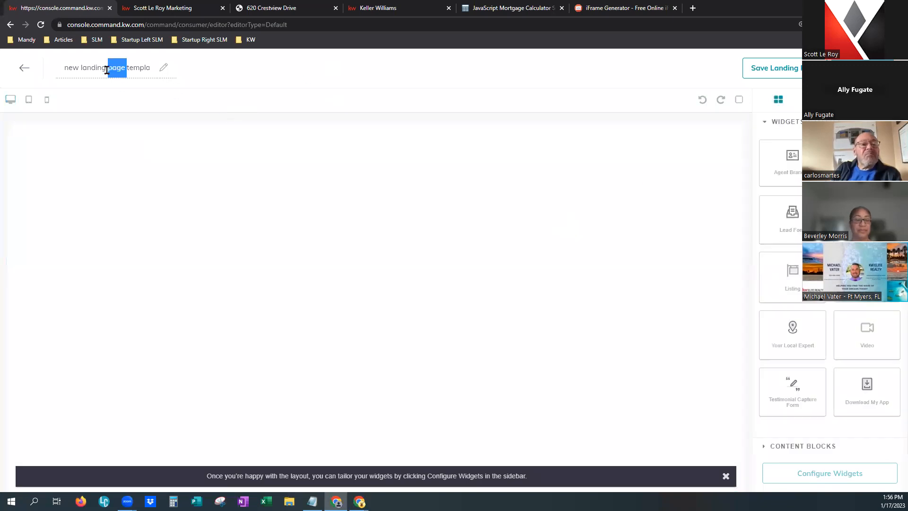
pyautogui.click(795, 446)
pyautogui.moveTo(847, 178); pyautogui.dragTo(218, 132)
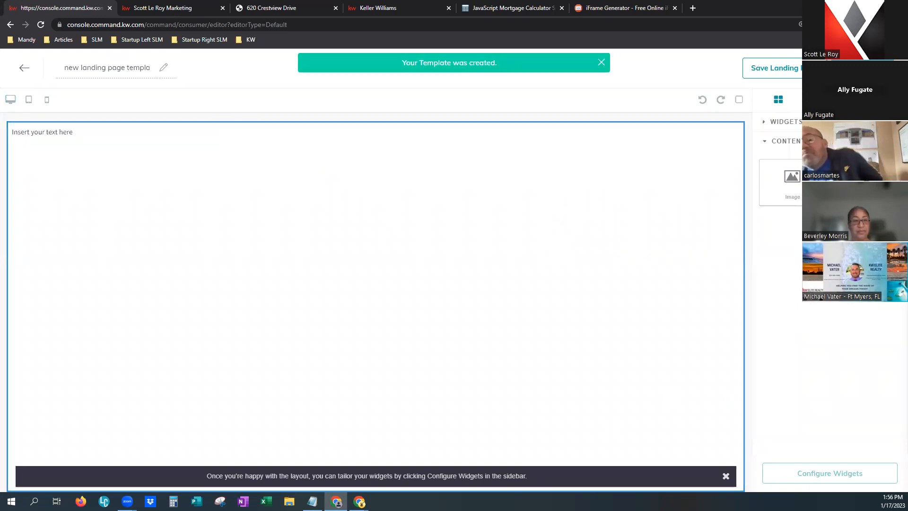
pyautogui.click(787, 122)
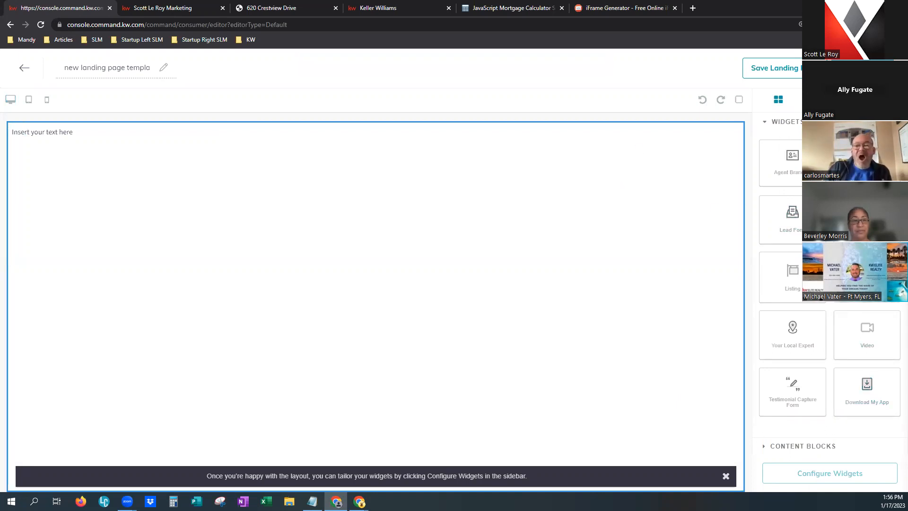
pyautogui.moveTo(867, 163); pyautogui.dragTo(513, 124)
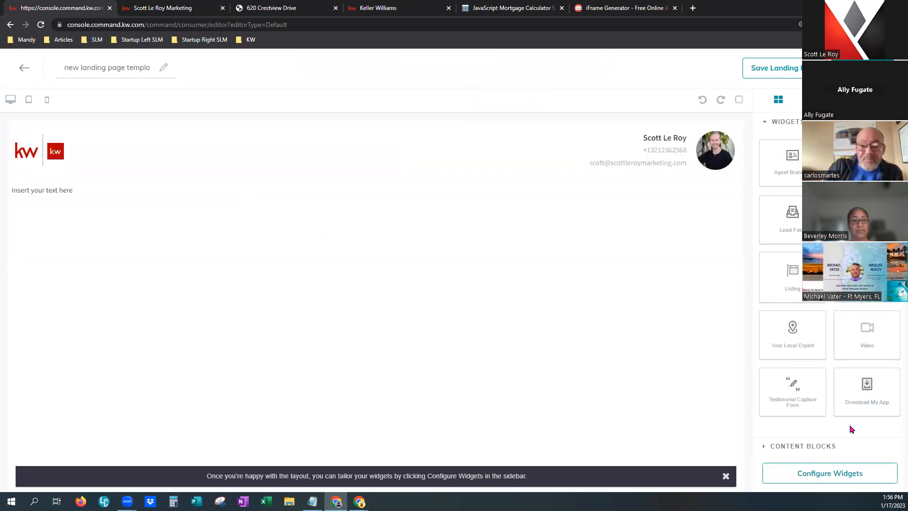
pyautogui.click(845, 481)
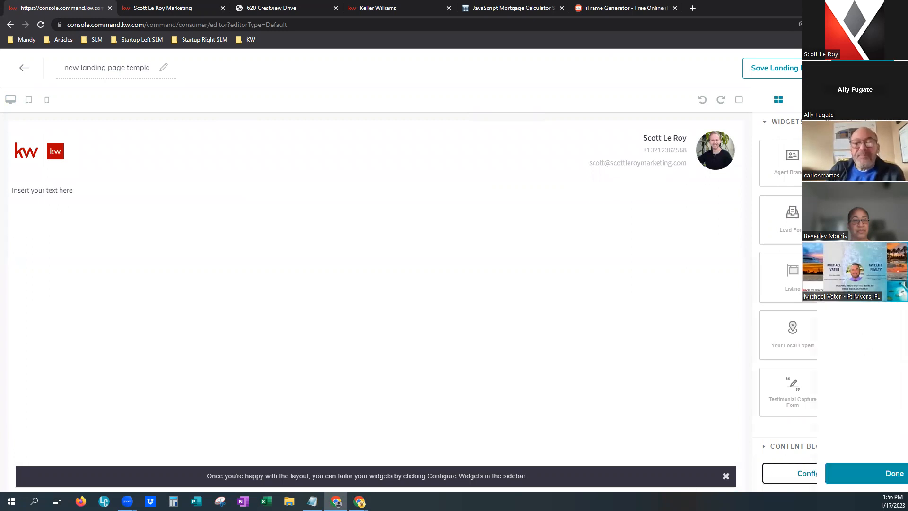
pyautogui.click(832, 476)
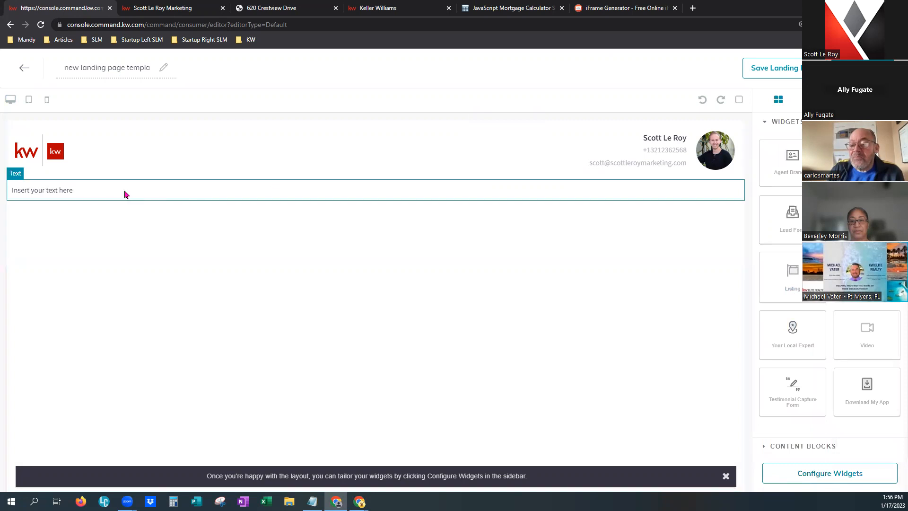
pyautogui.click(109, 185)
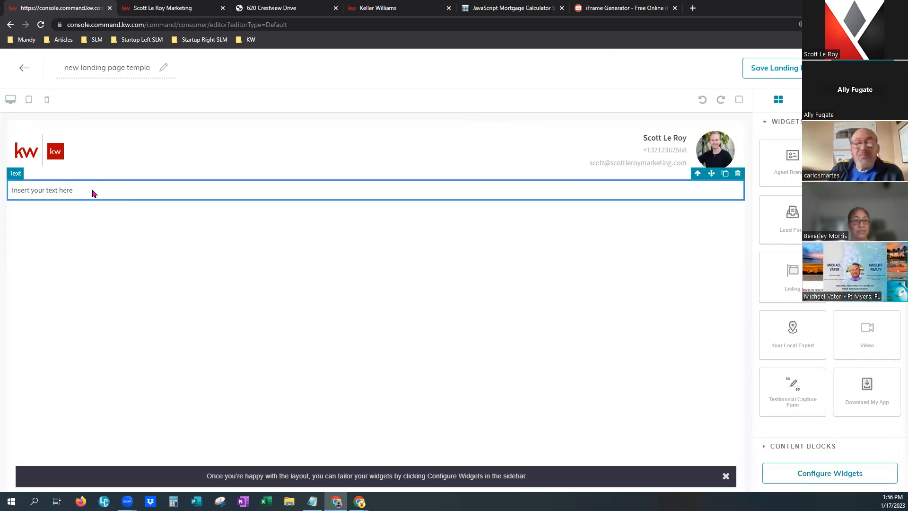
pyautogui.click(93, 192)
pyautogui.tripleClick(47, 189)
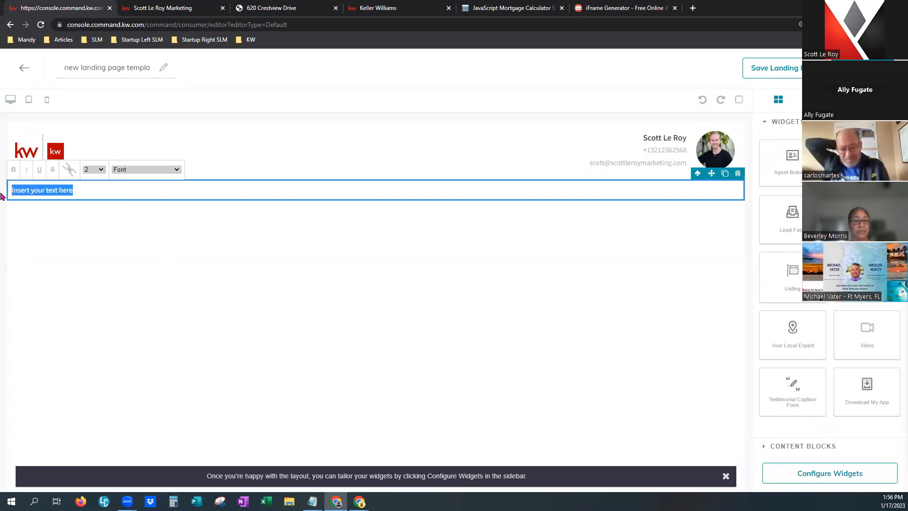
pyautogui.click(443, 289)
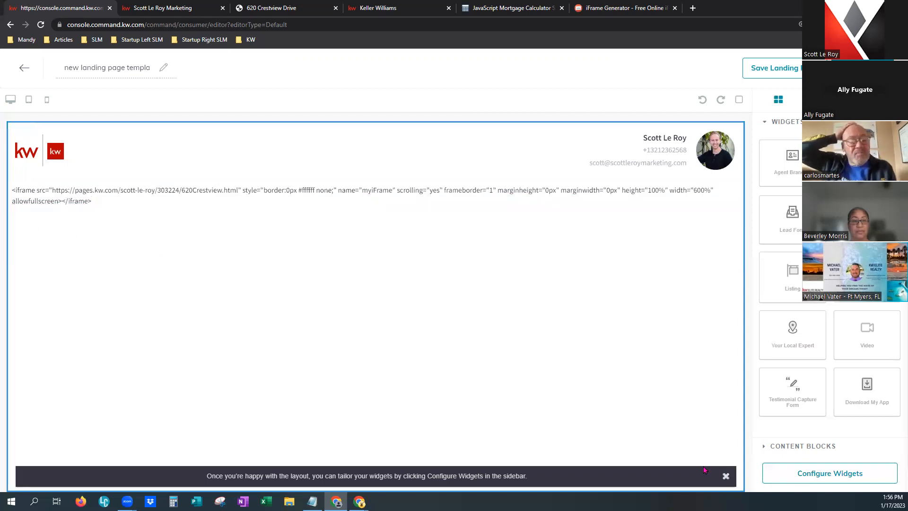
pyautogui.click(726, 476)
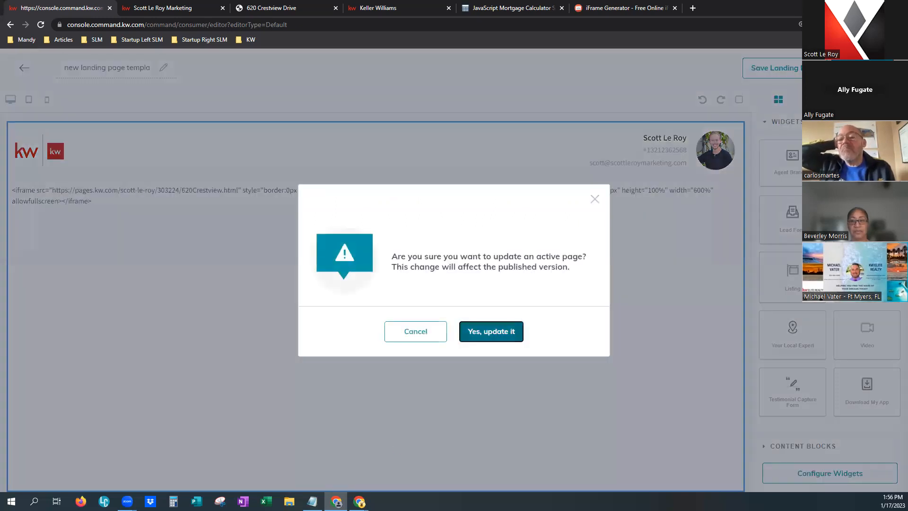
pyautogui.click(490, 331)
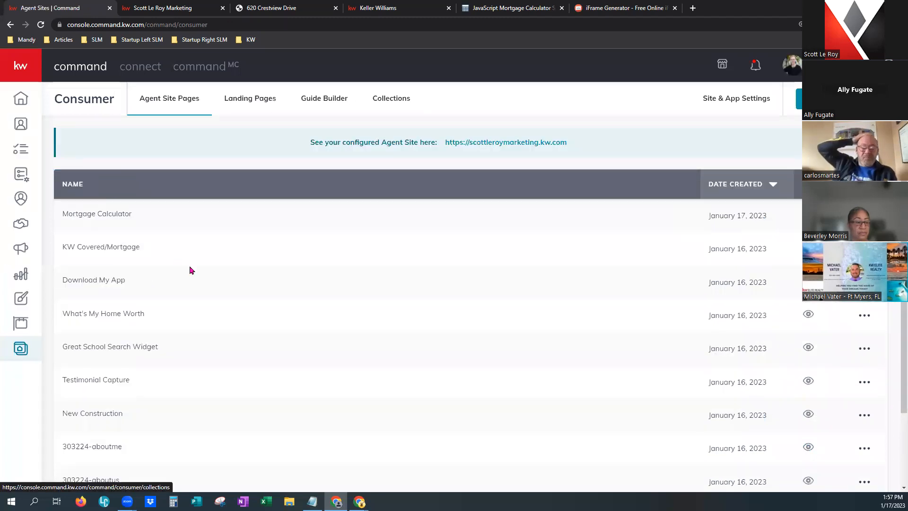
# Preview new landing page template W3DSrxvm from the Landing Pages list, then close it.
pyautogui.click(259, 103)
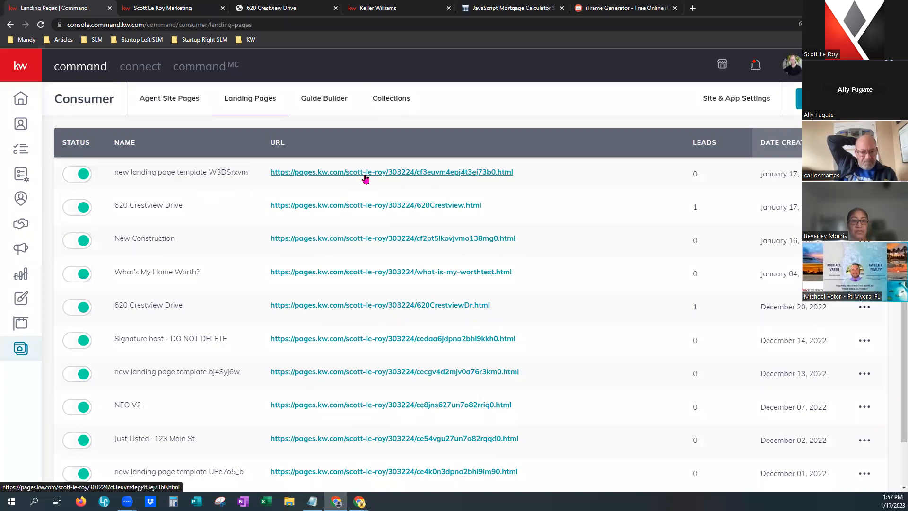
pyautogui.click(365, 177)
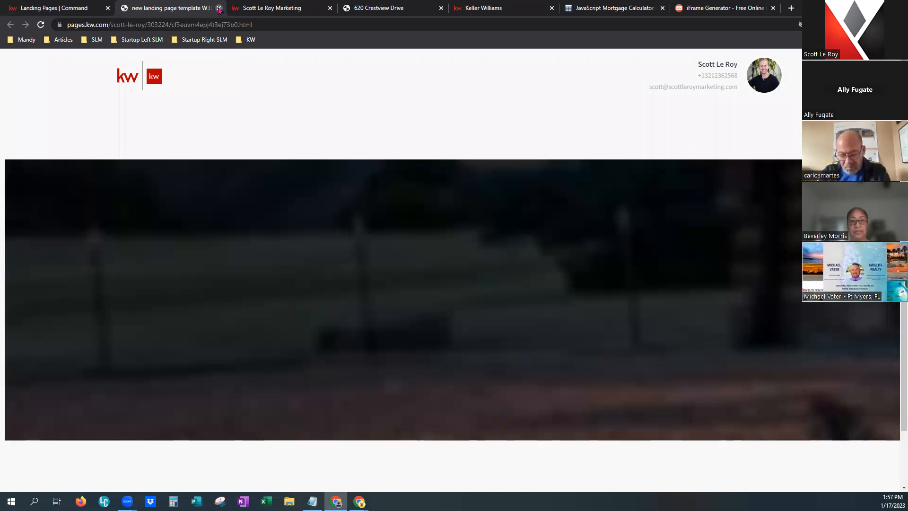
pyautogui.click(219, 8)
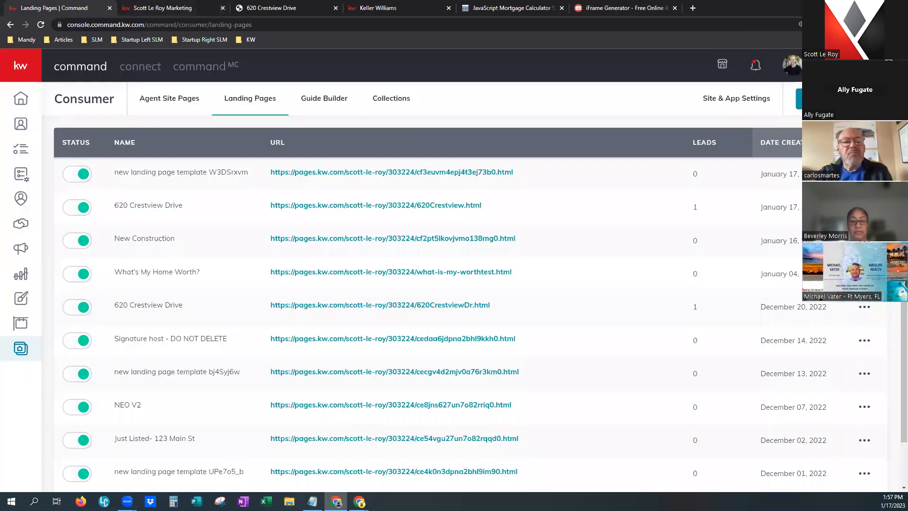
pyautogui.hotkey('alt', 'Tab')
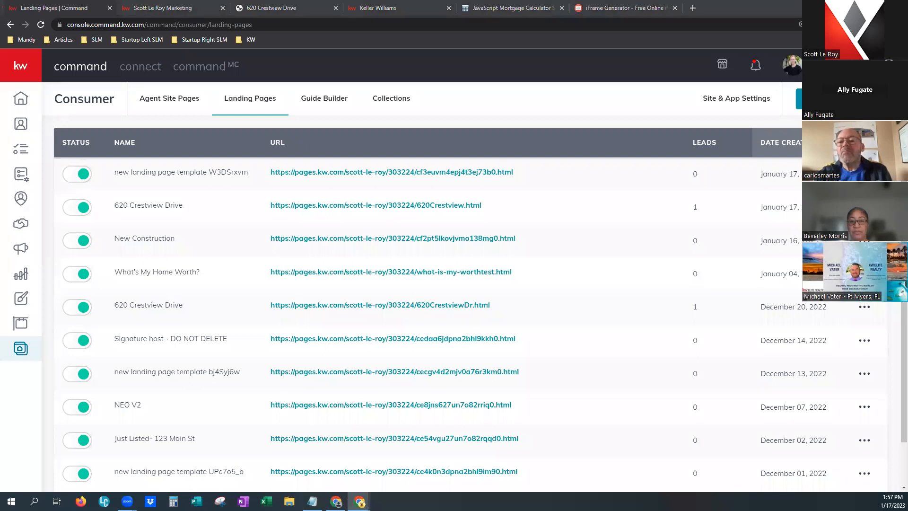